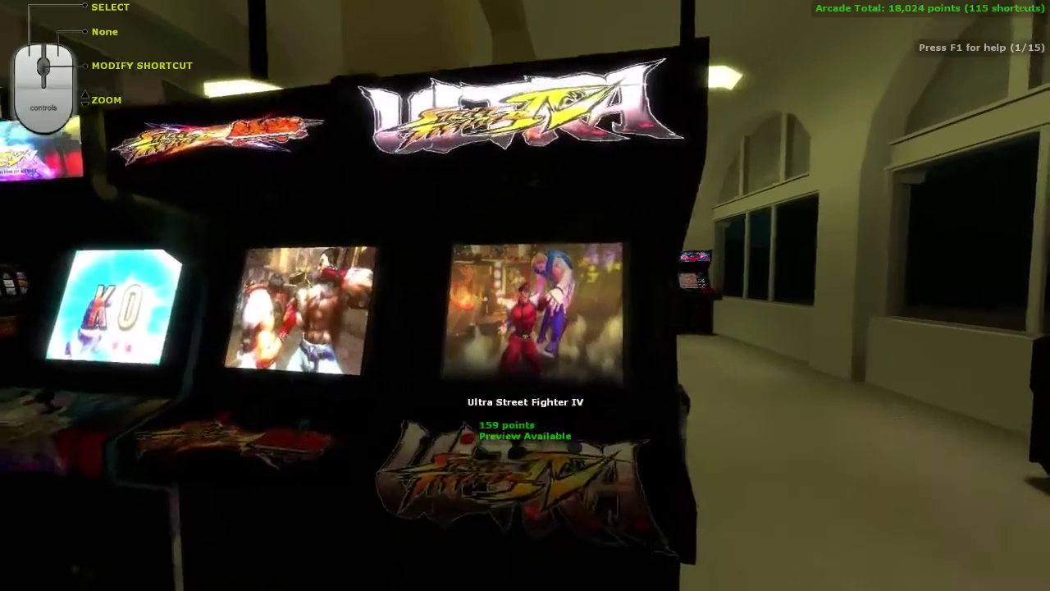
# - Spawn a shortcut for Poker Night 2 from the library on the empty floor by the windows, searching for "poker"
pyautogui.press('w')
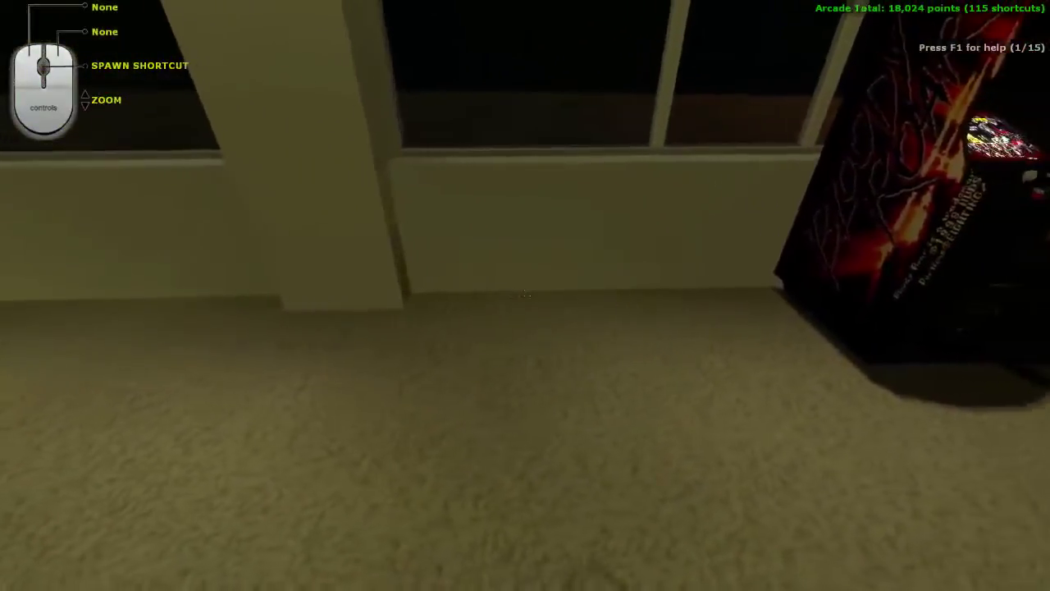
pyautogui.click(524, 295)
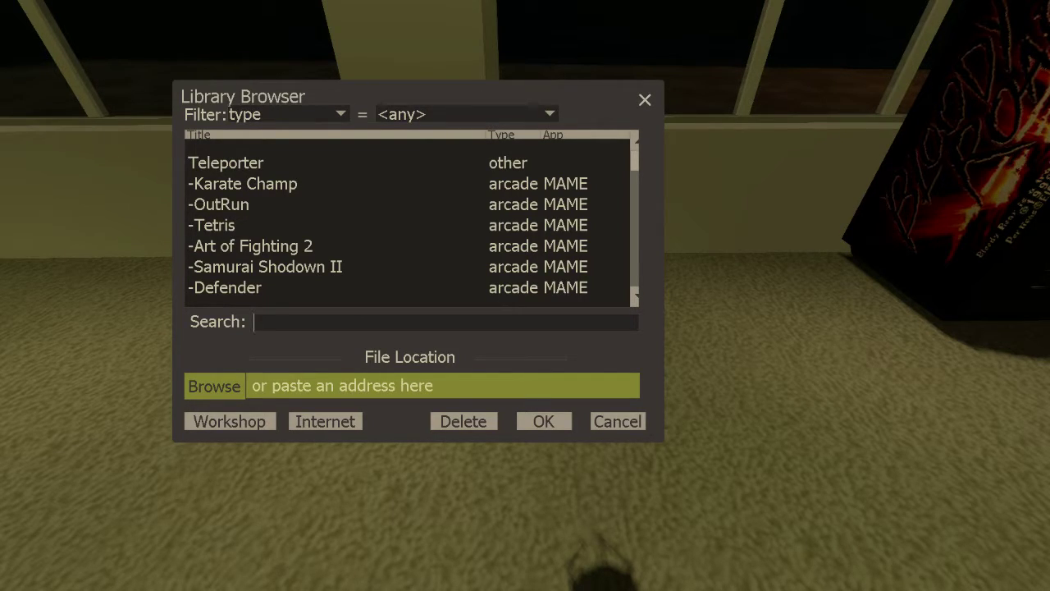
pyautogui.write('poker')
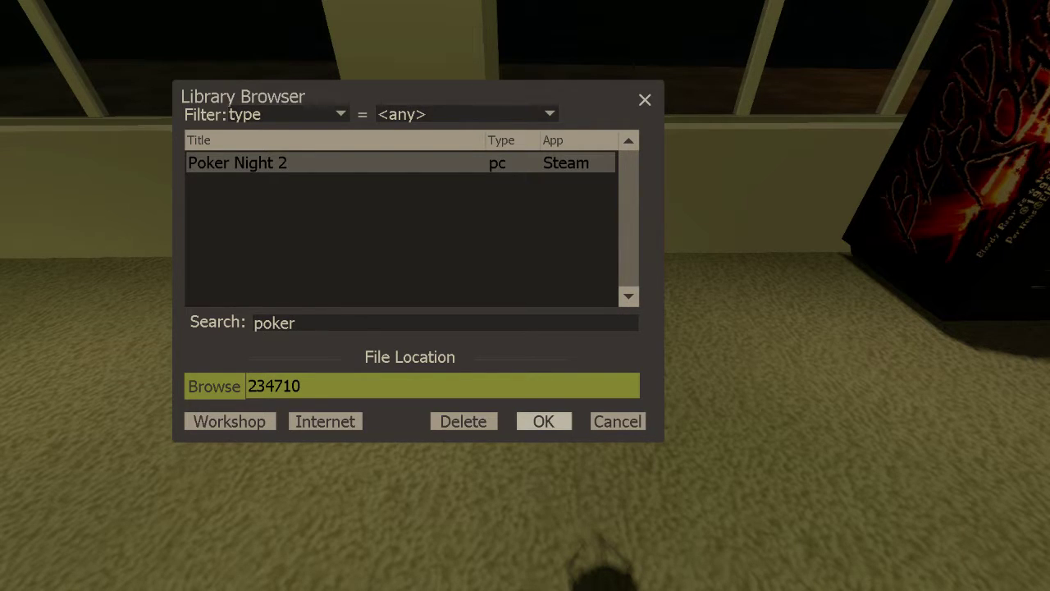
pyautogui.click(543, 420)
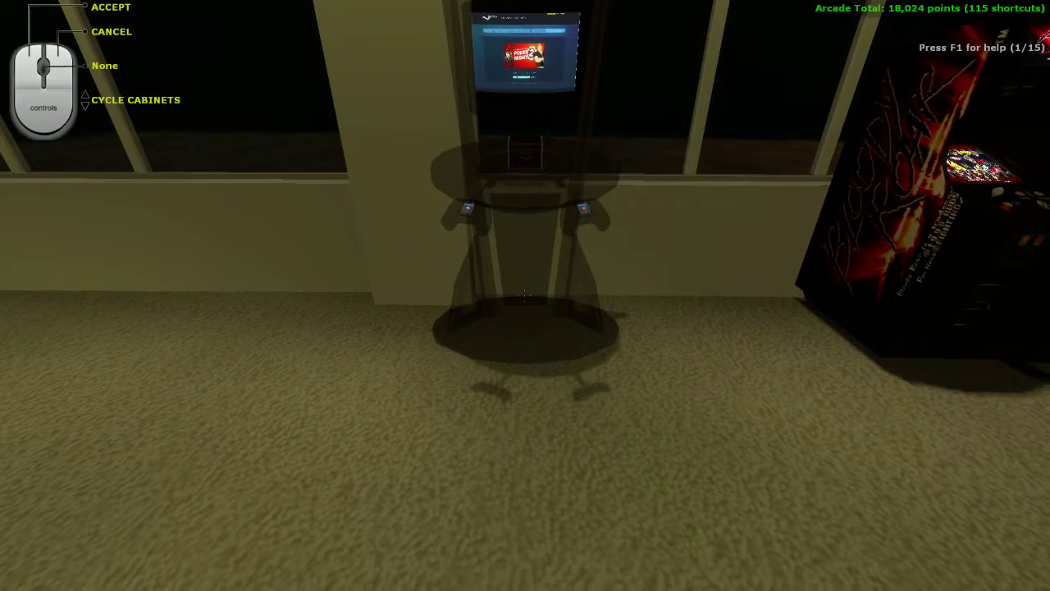
# - Cycle through the cabinet models and place Poker Night 2 as an upright arcade cabinet with its artwork by the window pillar
pyautogui.scroll(-1, 525, 295)
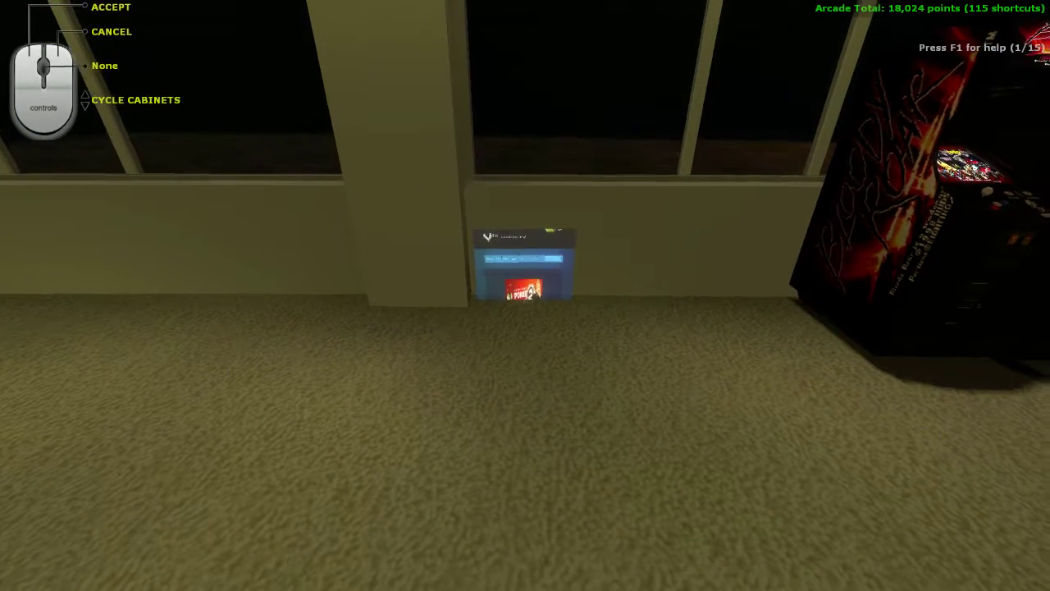
pyautogui.scroll(-3, 525, 295)
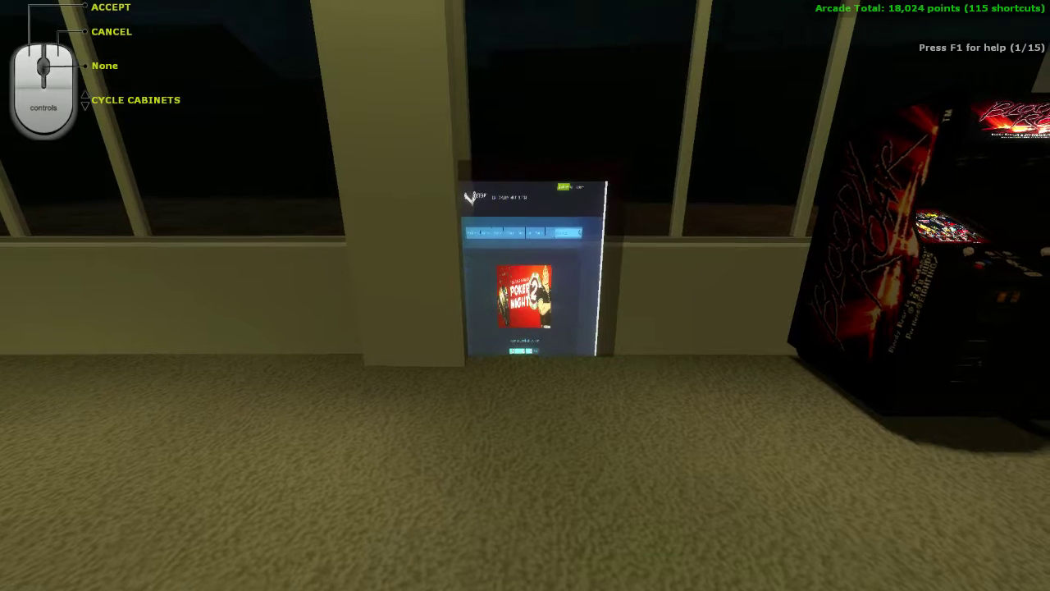
pyautogui.scroll(-4, 525, 296)
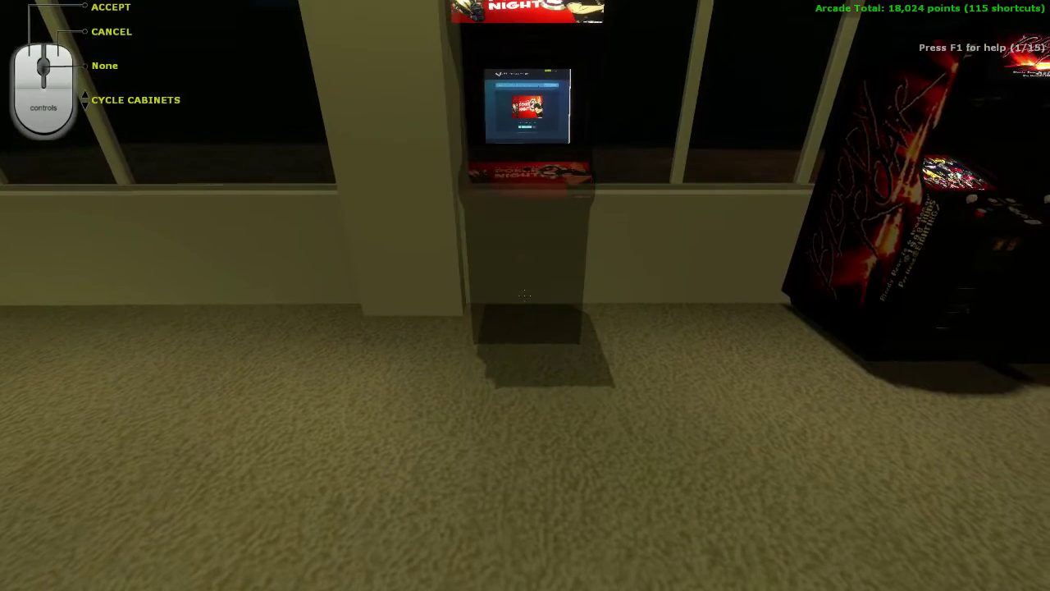
pyautogui.click(525, 295)
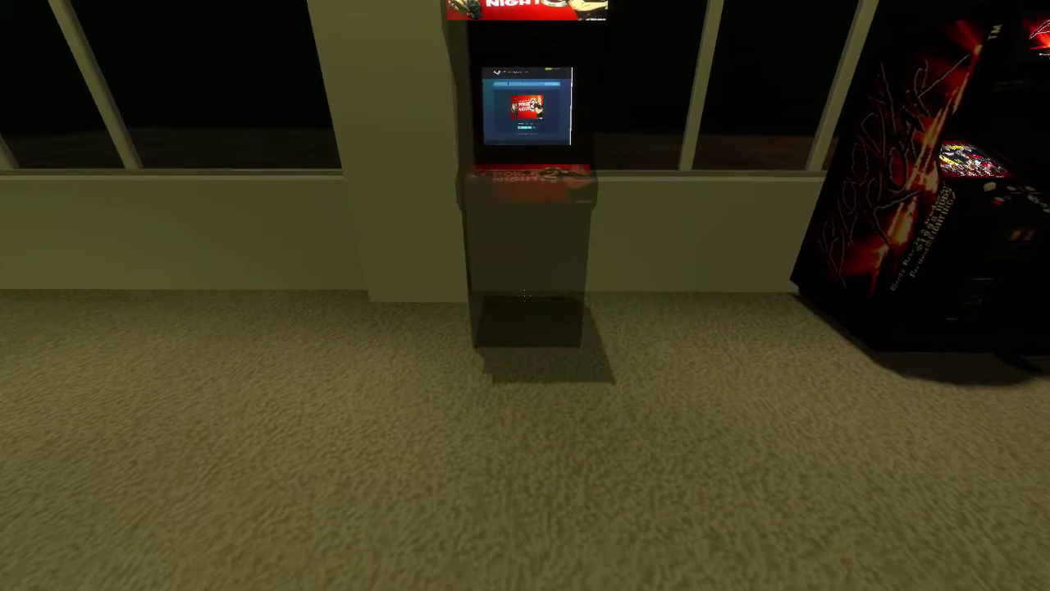
pyautogui.scroll(-1, 524, 295)
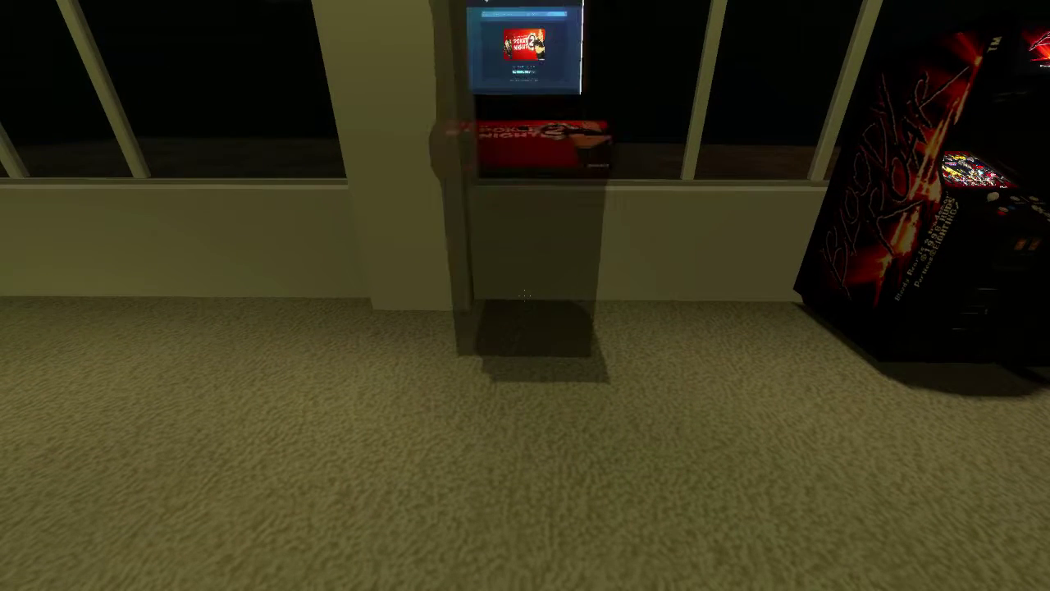
pyautogui.scroll(-3, 525, 295)
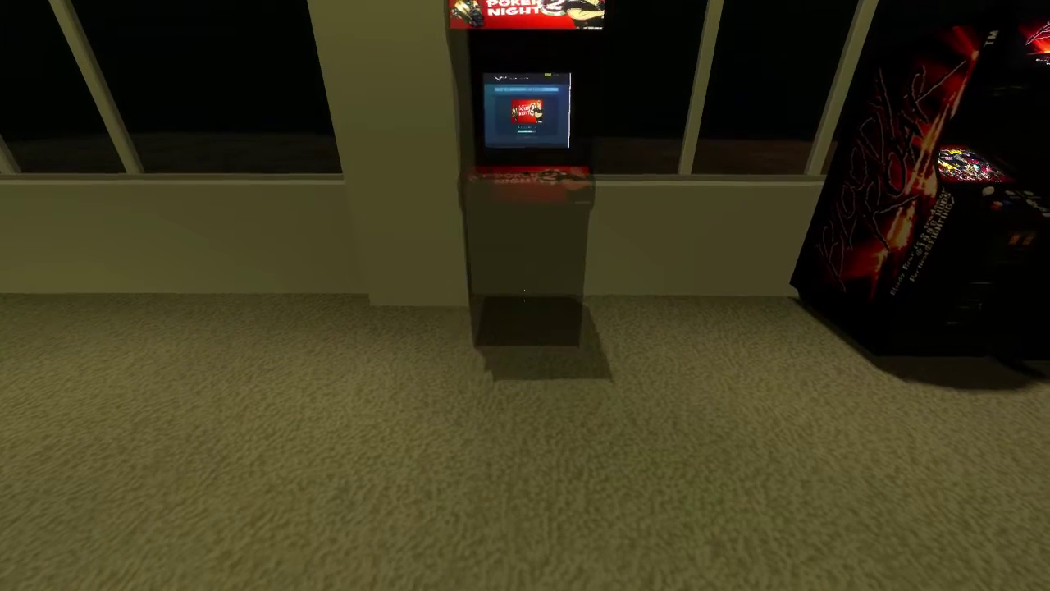
pyautogui.click(525, 295)
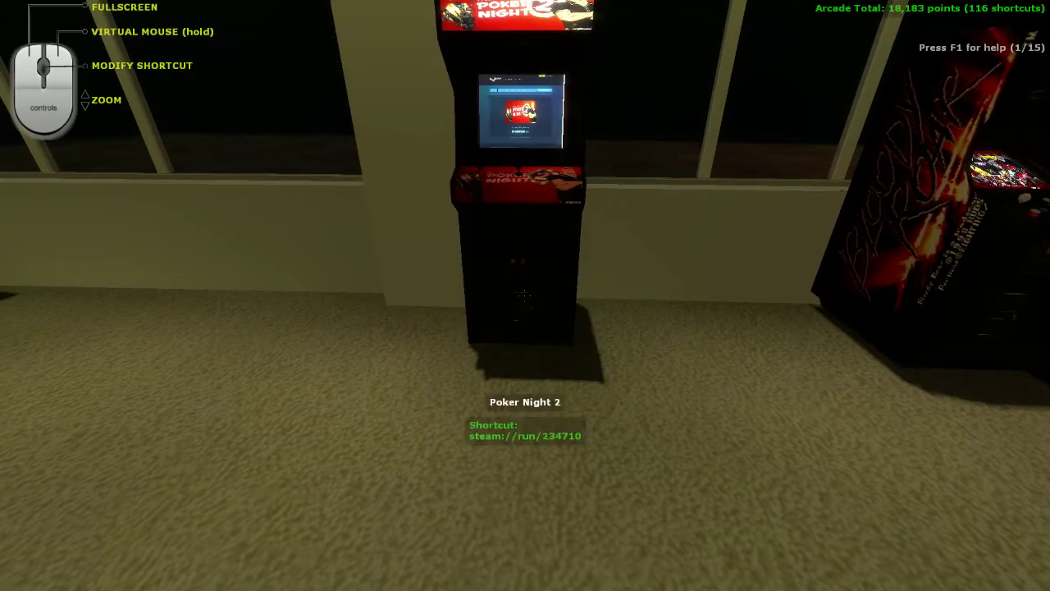
# - View the Poker Night 2 cabinet's page in fullscreen, look at the birth date options without choosing any, and return to the arcade
pyautogui.press('w')
pyautogui.press('s')
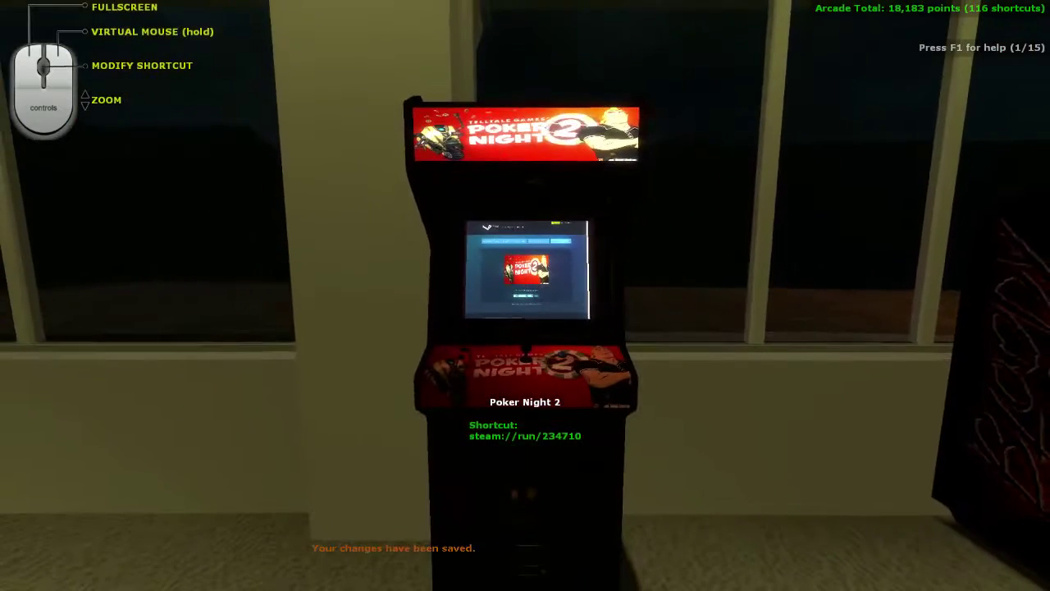
pyautogui.click(524, 296)
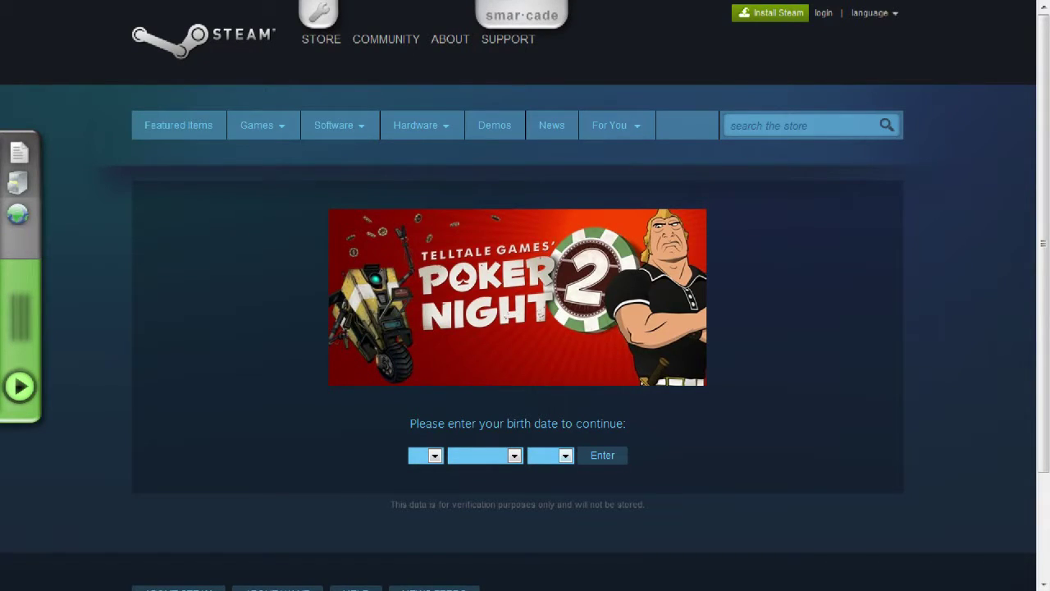
pyautogui.click(565, 456)
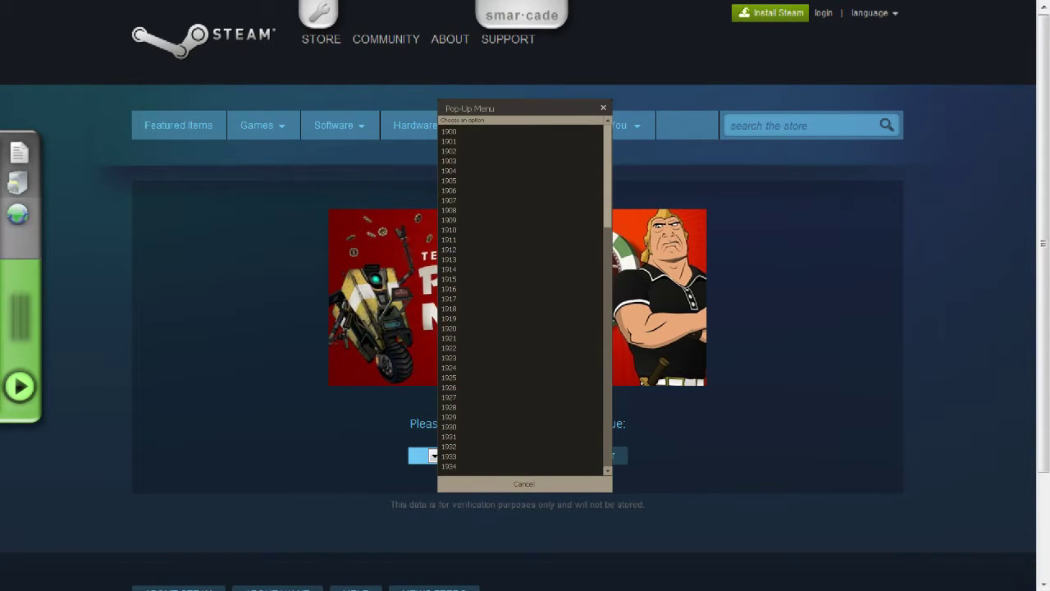
pyautogui.press('Escape')
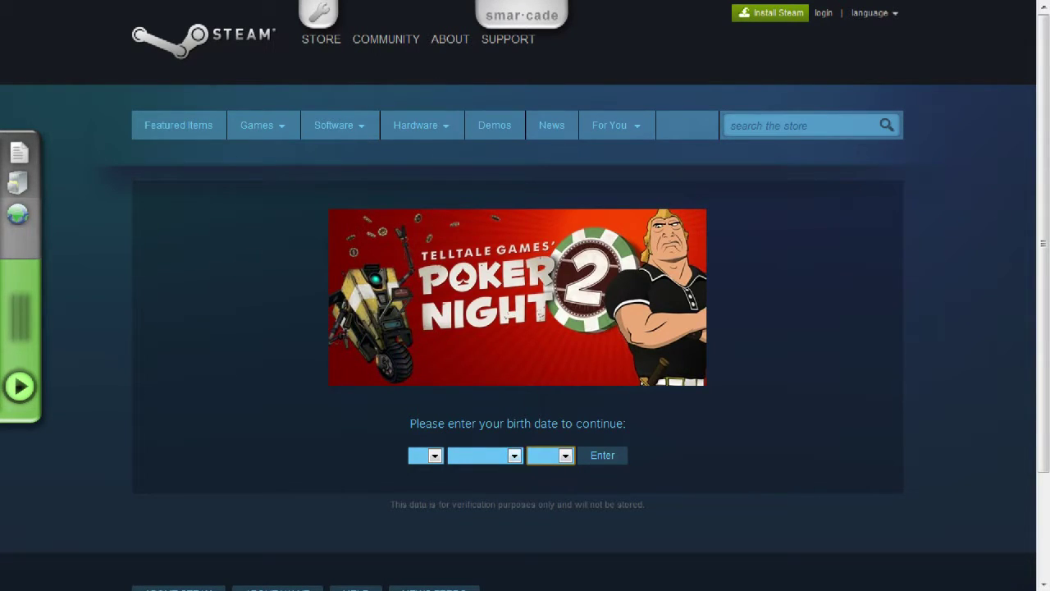
pyautogui.click(514, 456)
pyautogui.press('Escape')
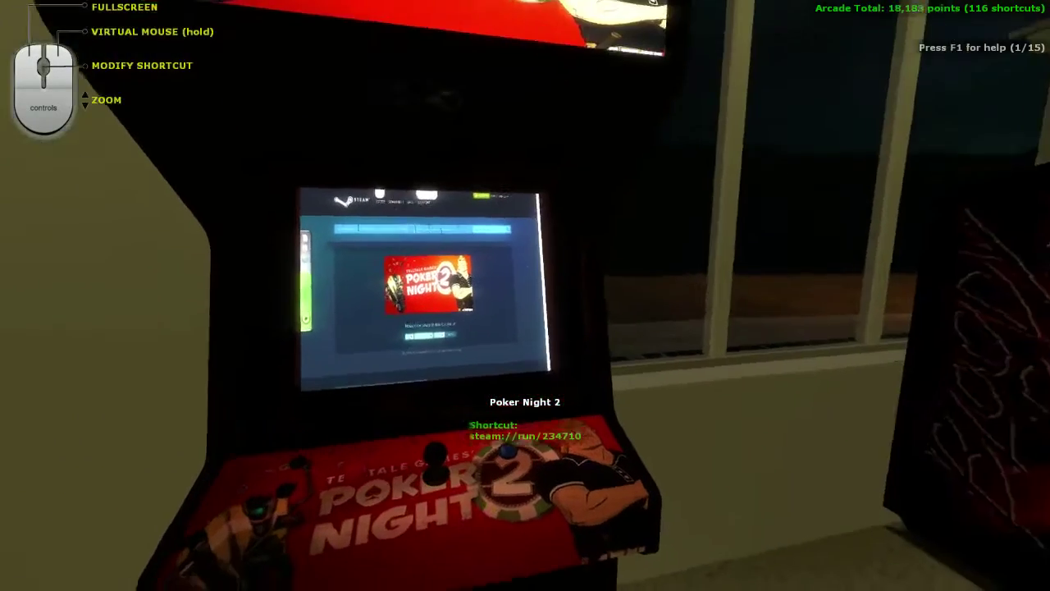
# - Reopen the Poker Night 2 page in fullscreen to point out its launch option, and return to the arcade
pyautogui.press('s')
pyautogui.click(525, 295)
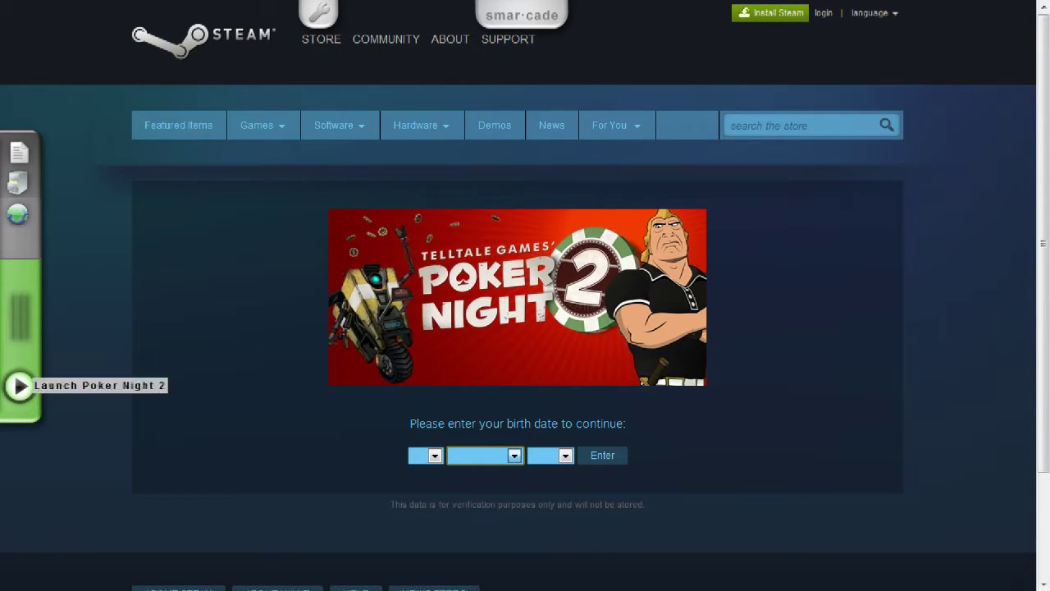
pyautogui.press('Escape')
pyautogui.press('s')
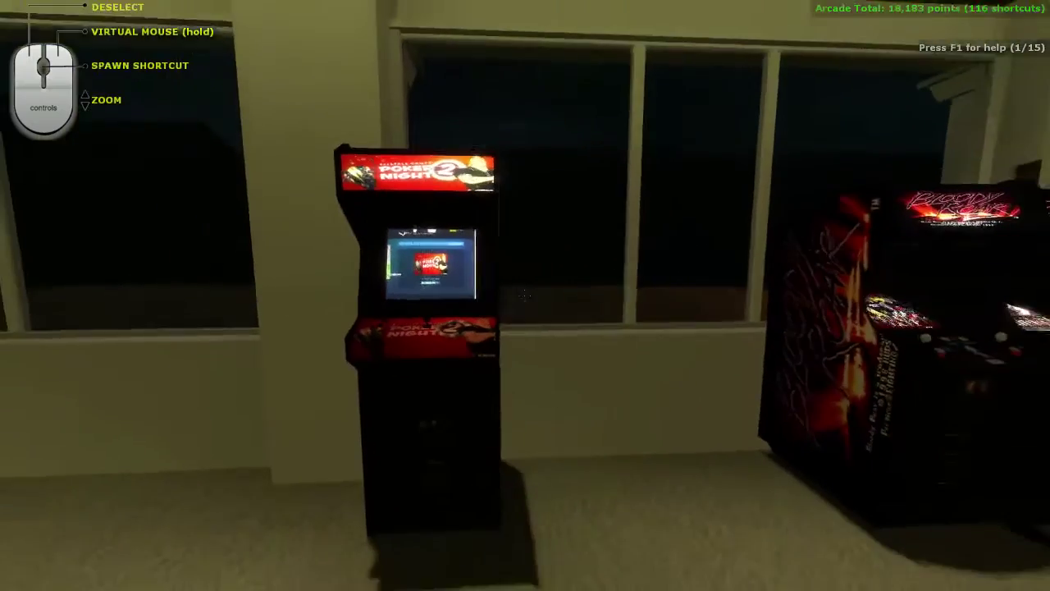
# - Delete the Poker Night 2 cabinet from the arcade
pyautogui.moveTo(525, 295)
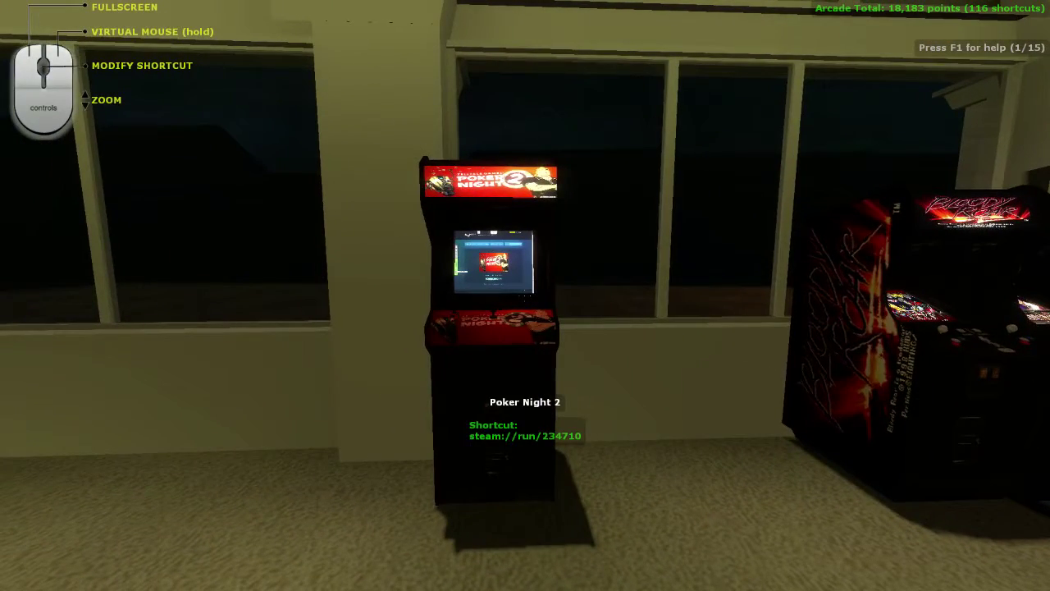
pyautogui.press('w')
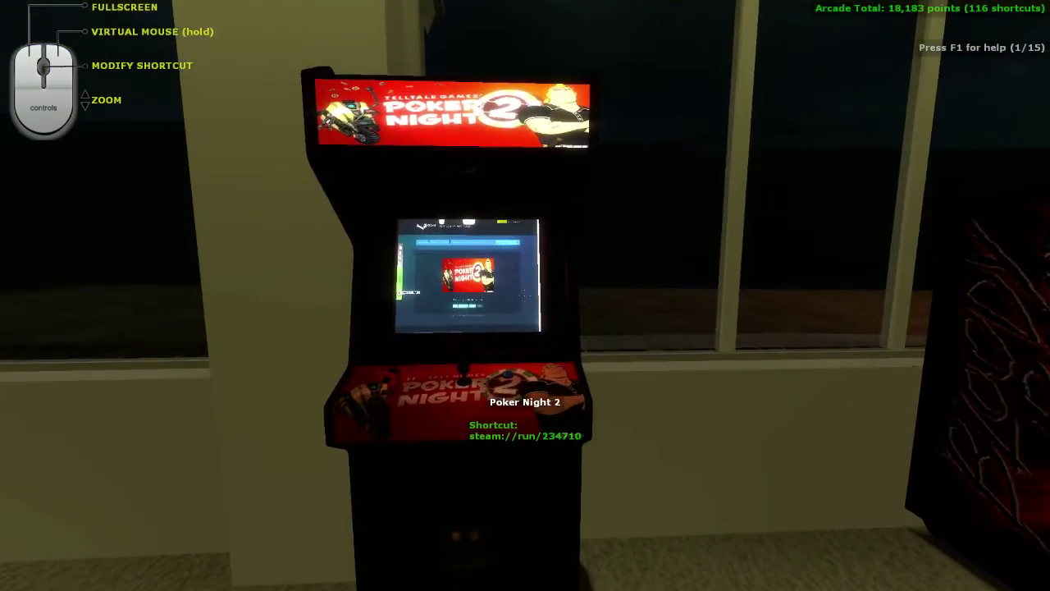
pyautogui.press('s')
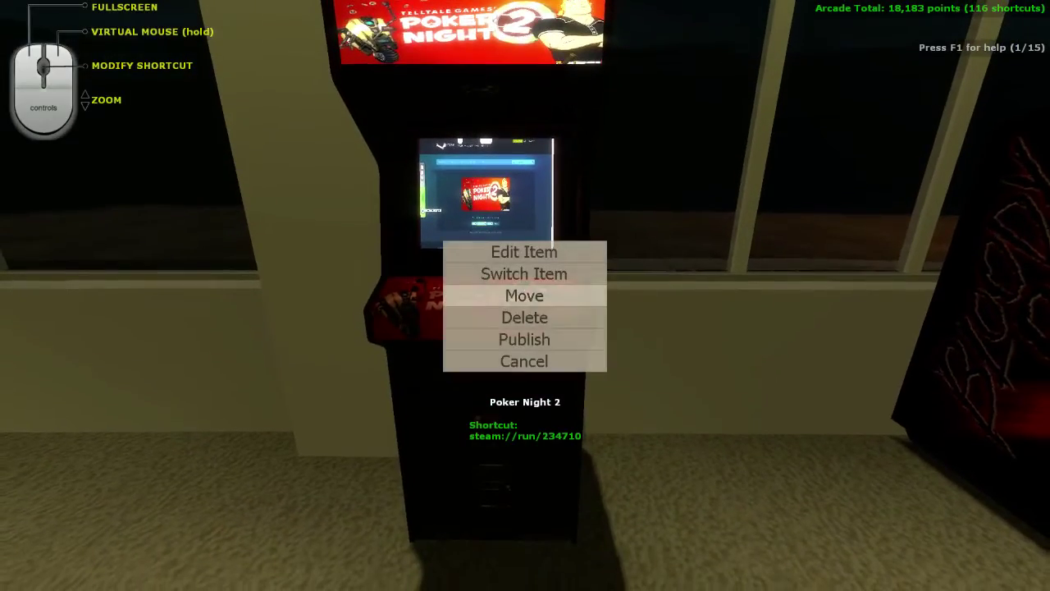
pyautogui.click(524, 317)
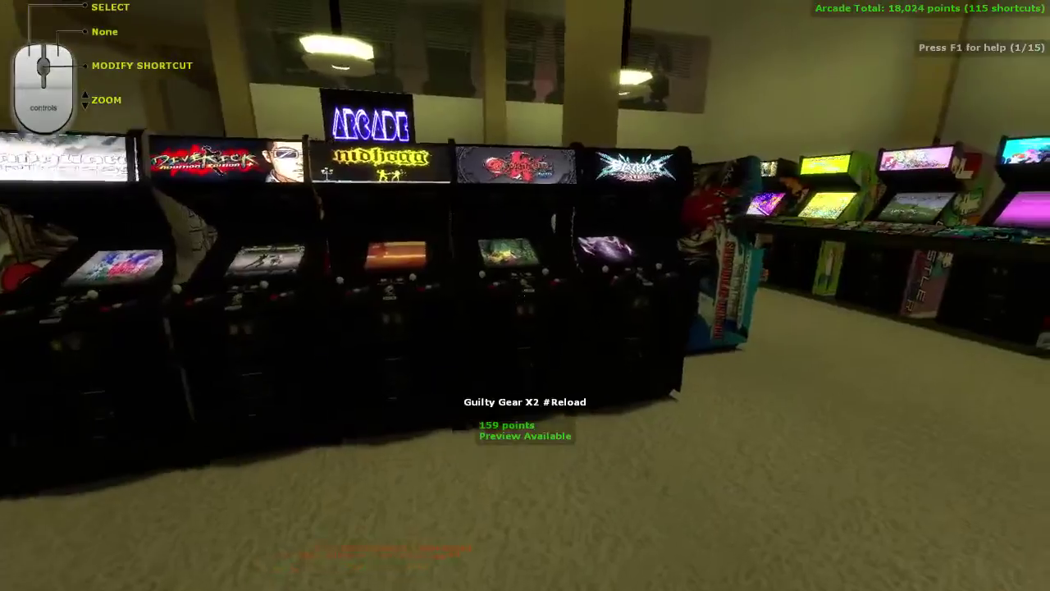
# - Walk past the rows of arcade cabinets and examine the Gauntlet machine beside the windows up close
pyautogui.press('w')
pyautogui.press('w')
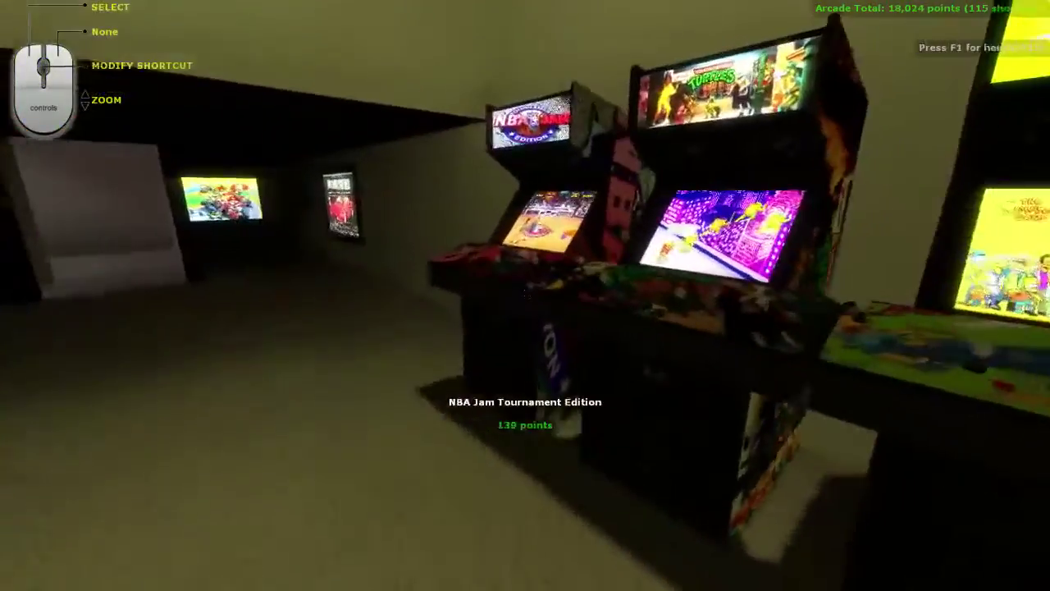
pyautogui.press('w')
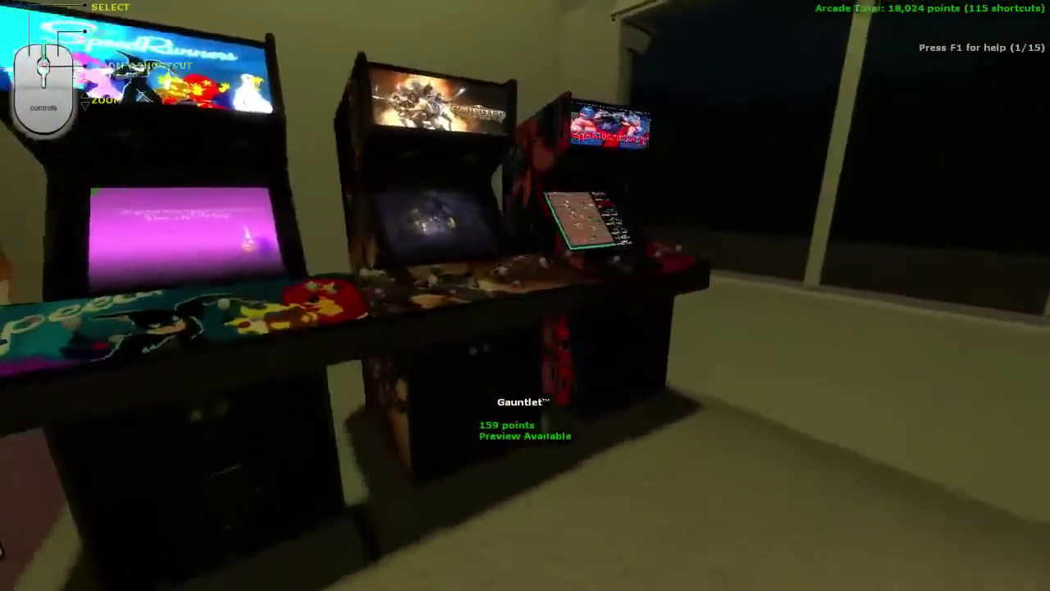
pyautogui.press('w')
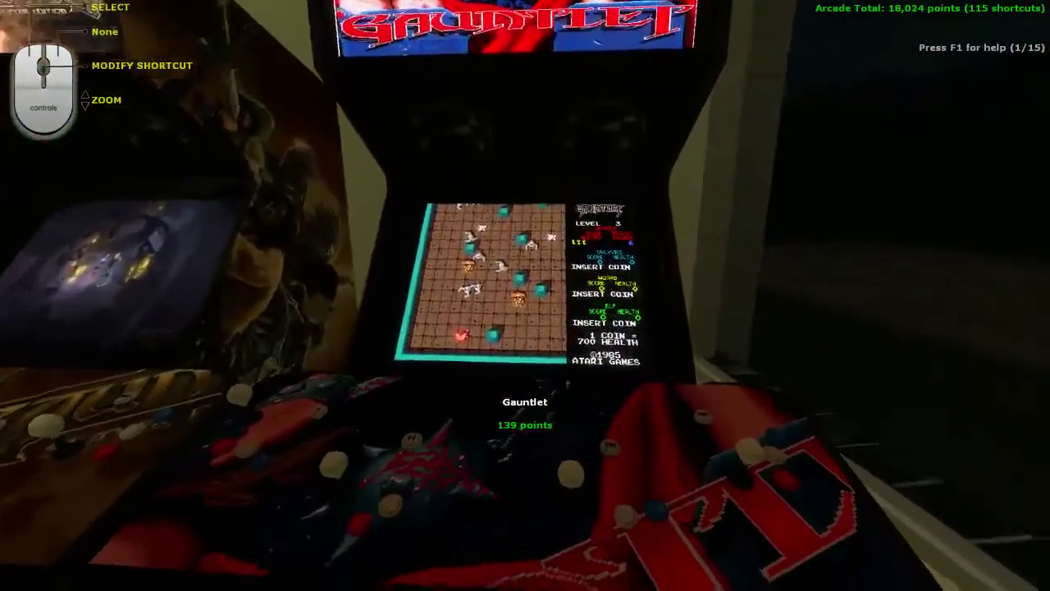
pyautogui.press('s')
pyautogui.press('a')
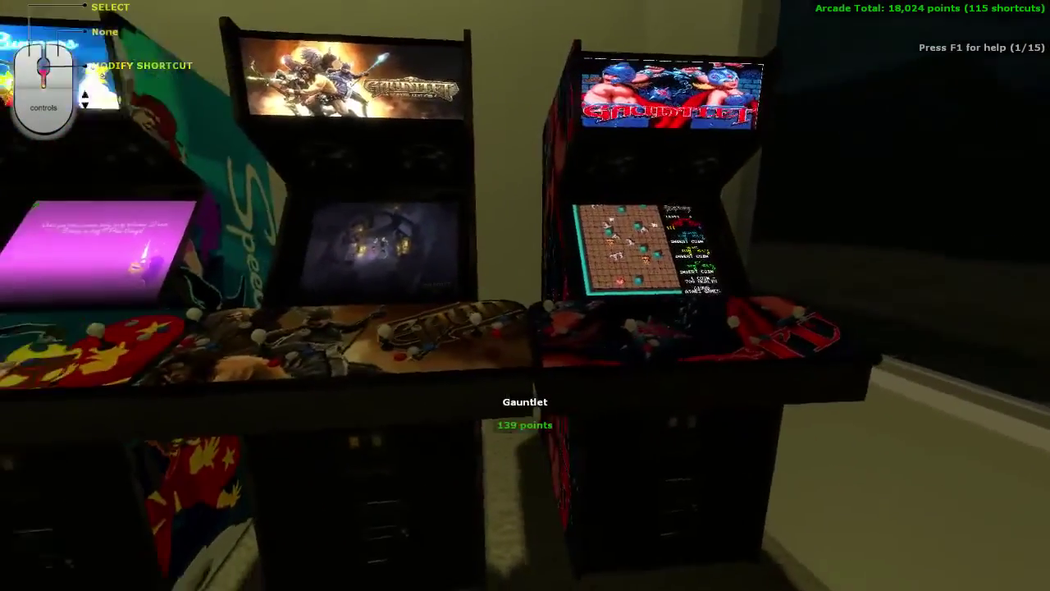
pyautogui.press('w')
pyautogui.press('s')
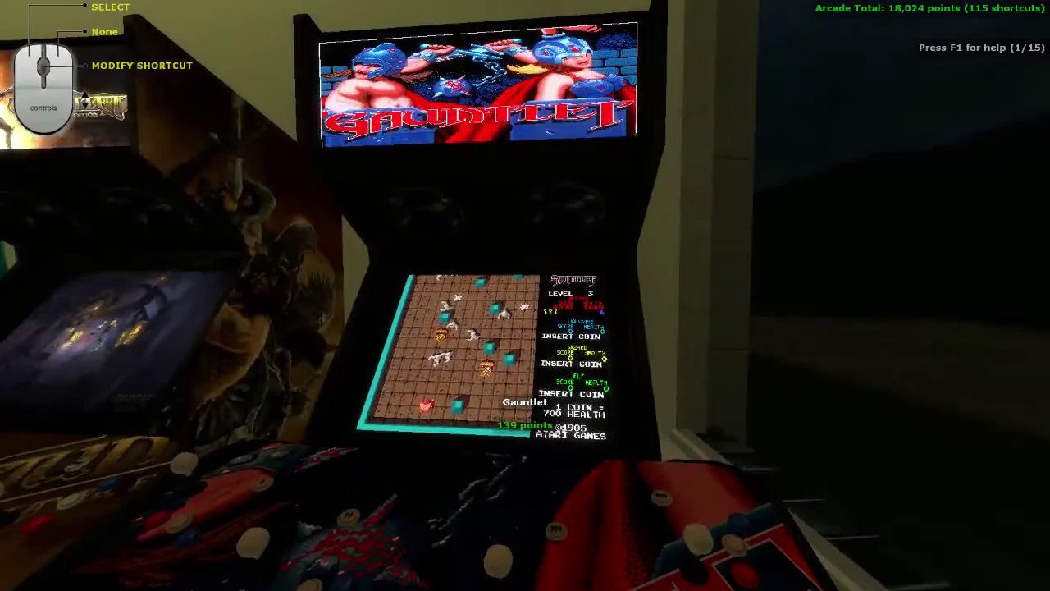
# - Start spawning another shortcut on the empty floor near the Gauntlet cabinet and clear the library search text
pyautogui.press('s')
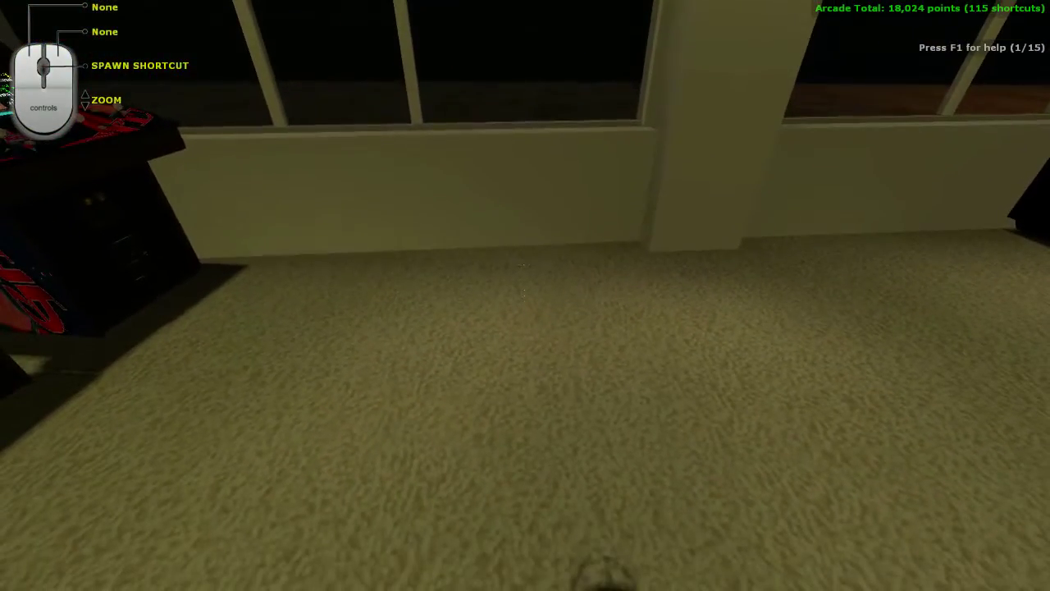
pyautogui.middleClick(525, 295)
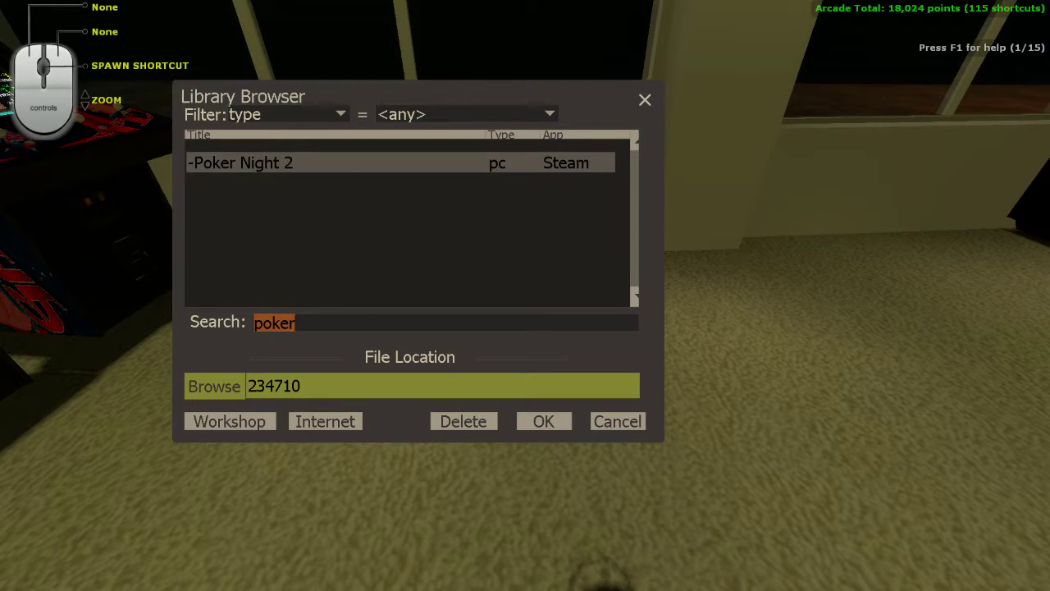
pyautogui.press('BackSpace')
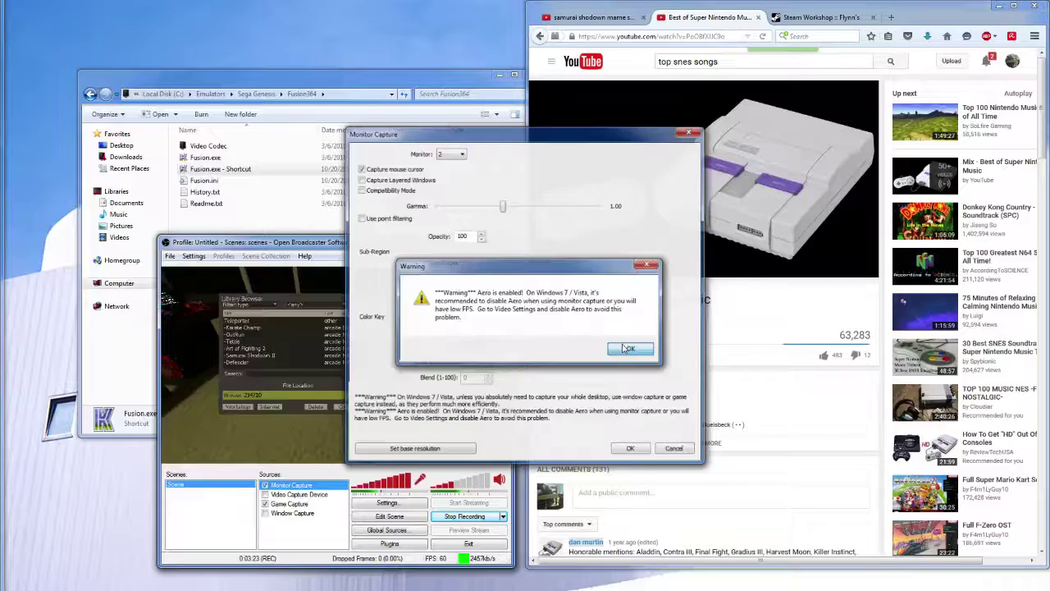
# - Accept the Aero warning for monitor capture in Open Broadcaster Software and minimize the web browser window
pyautogui.click(627, 349)
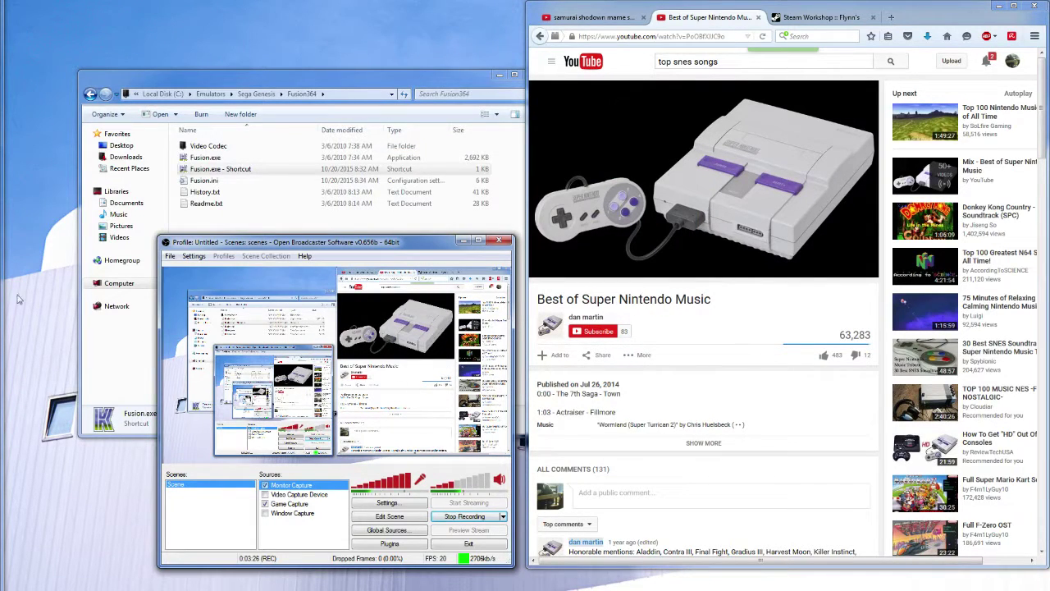
pyautogui.moveTo(123, 192); pyautogui.dragTo(417, 115)
pyautogui.click(998, 8)
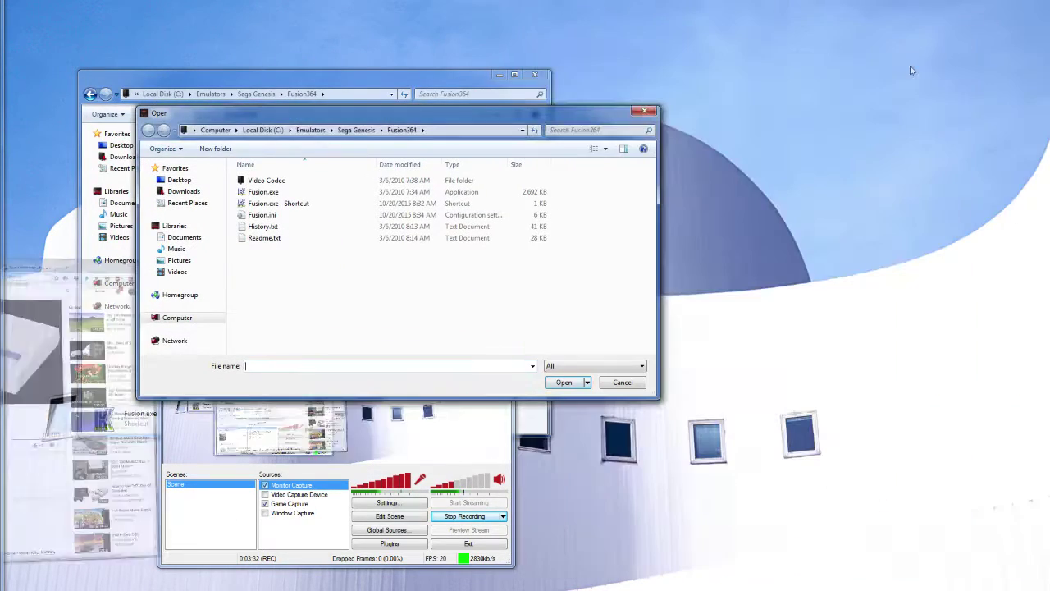
# - Reposition the file selection dialog on the desktop and browse to the Emulators folder on Local Disk (C:)
pyautogui.moveTo(391, 112); pyautogui.dragTo(379, 222)
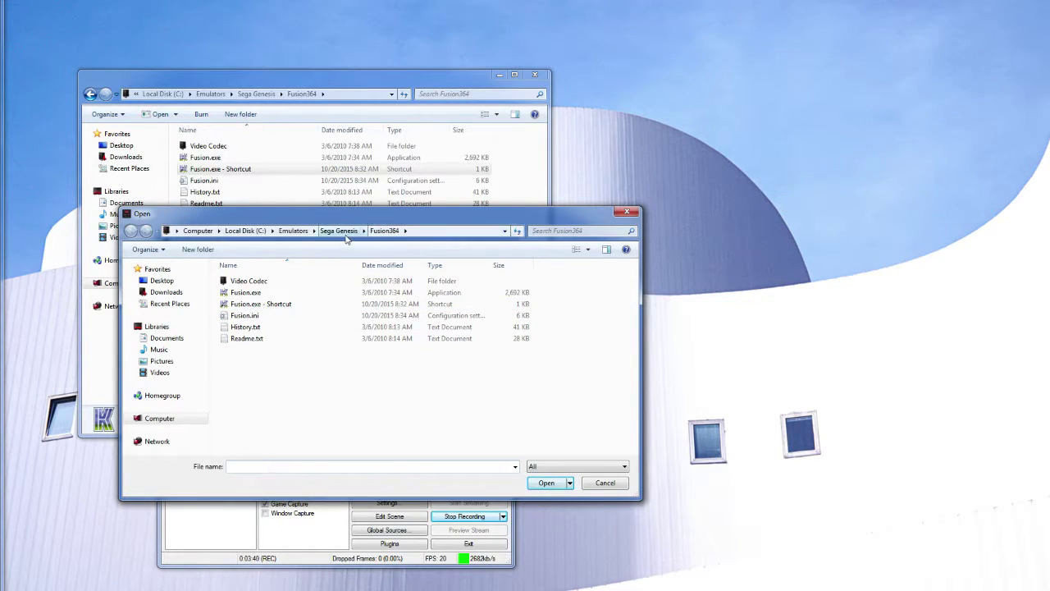
pyautogui.click(345, 234)
pyautogui.click(293, 232)
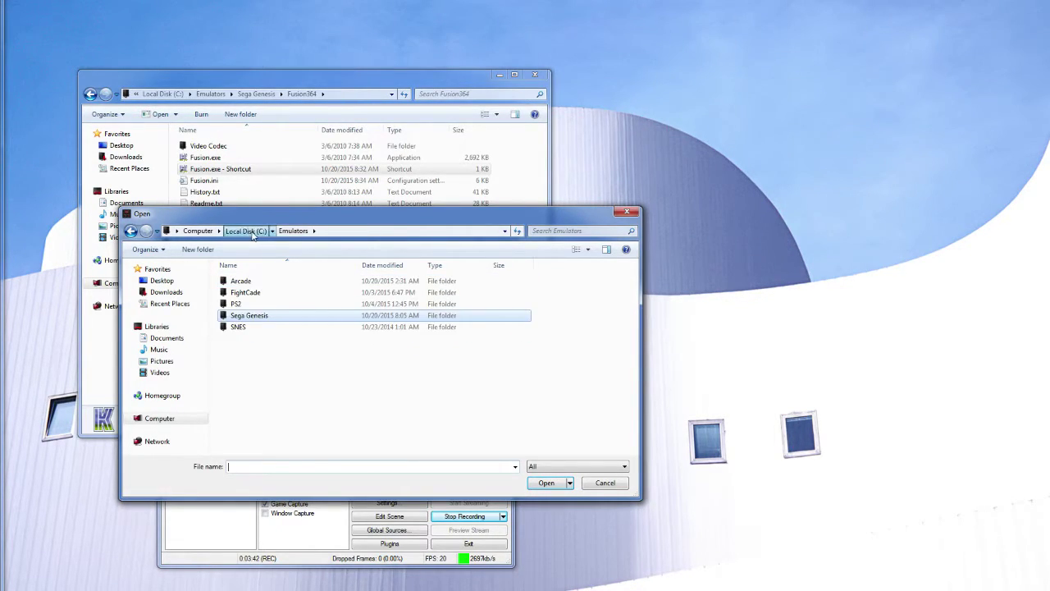
pyautogui.click(246, 231)
pyautogui.doubleClick(261, 316)
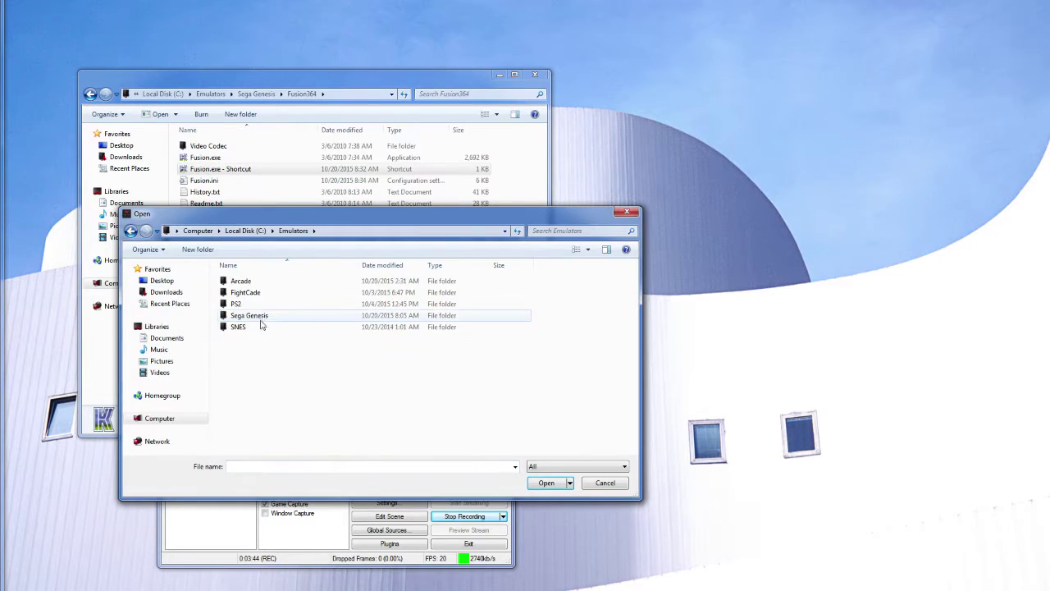
# - Browse from the Emulators folder through Arcade and Mame into the Roms folder in the file selection dialog
pyautogui.click(260, 327)
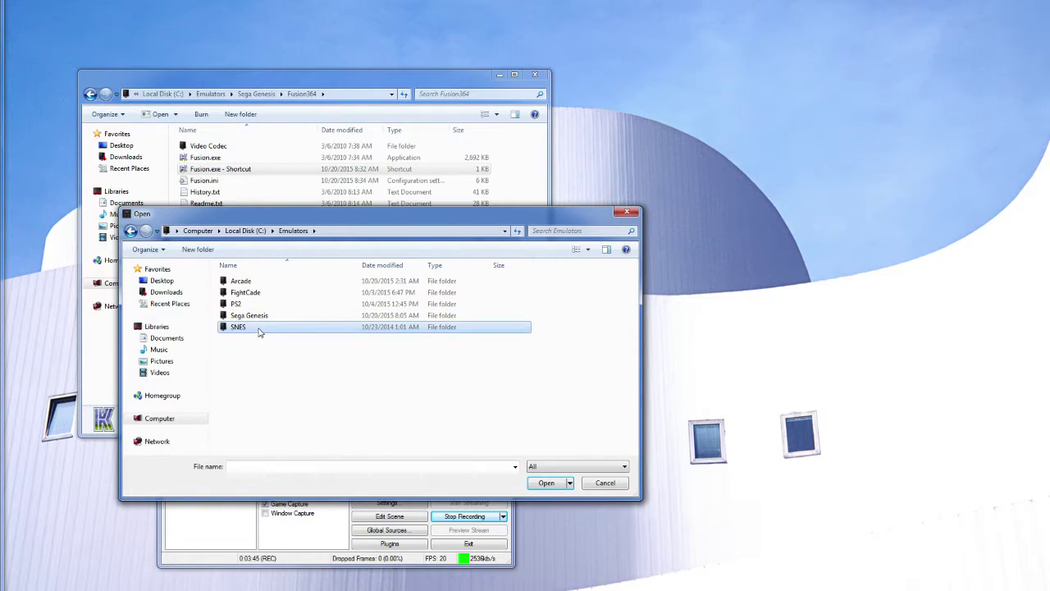
pyautogui.doubleClick(256, 281)
pyautogui.click(256, 281)
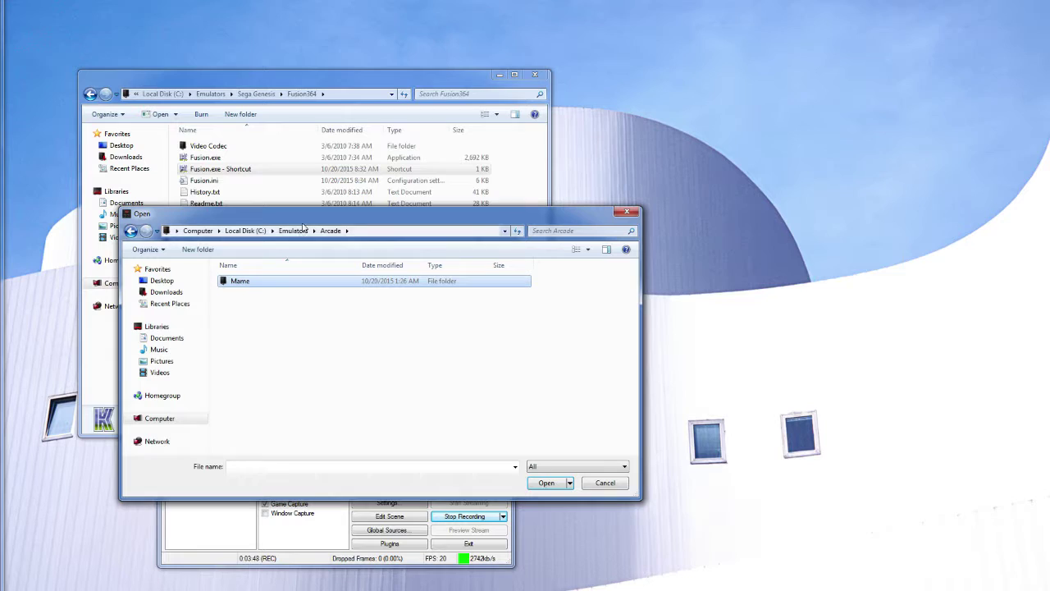
pyautogui.doubleClick(277, 283)
pyautogui.scroll(-2, 279, 377)
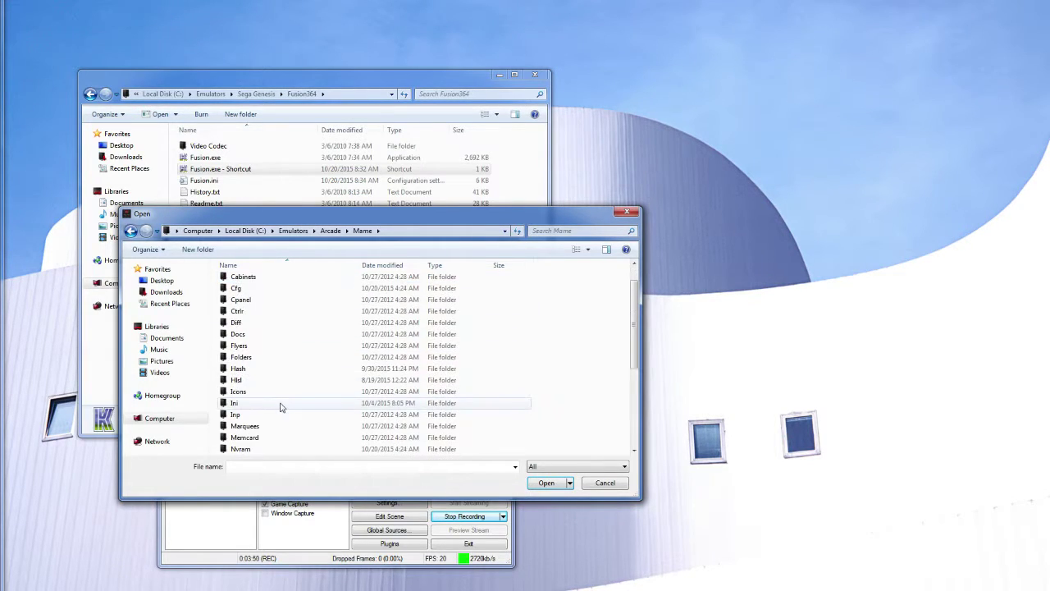
pyautogui.click(258, 428)
pyautogui.scroll(-3, 265, 433)
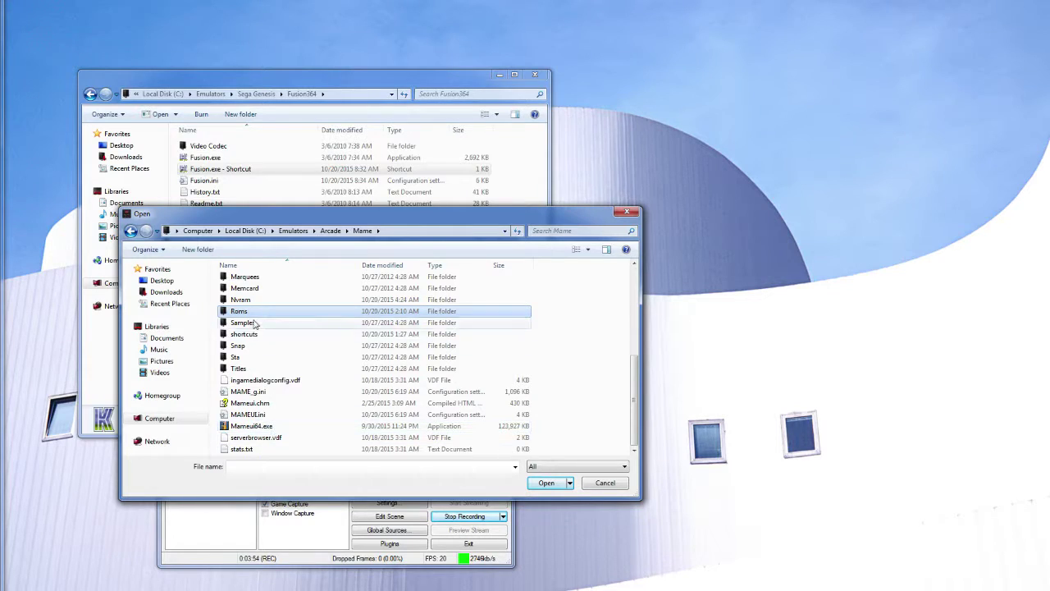
pyautogui.doubleClick(248, 311)
# - Look through the ROM archives in the Roms folder and open mappy.zip as the shortcut's file
pyautogui.scroll(-15, 275, 387)
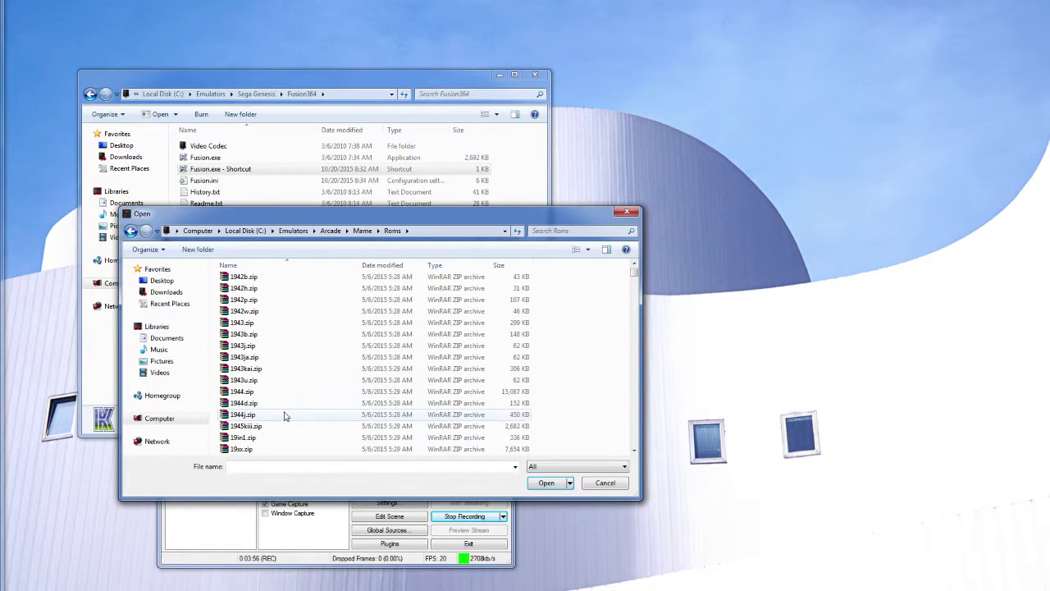
pyautogui.scroll(-15, 279, 387)
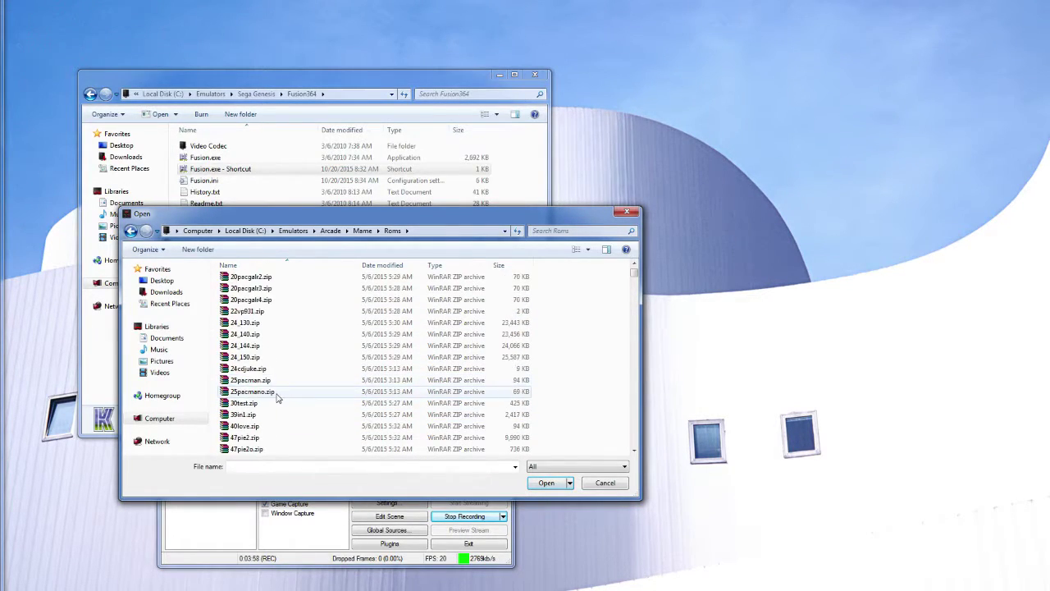
pyautogui.scroll(-6, 277, 411)
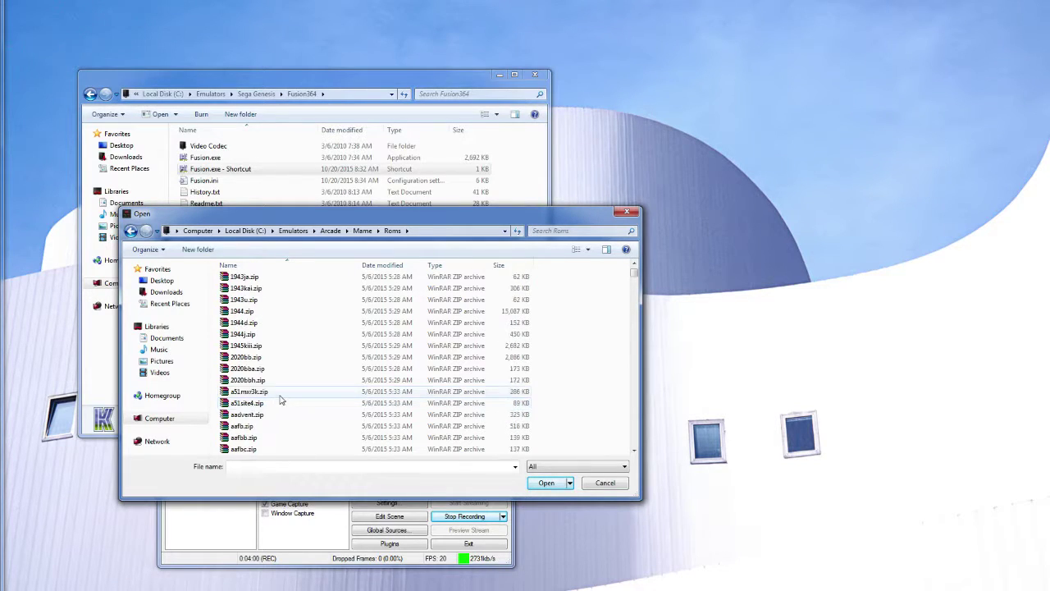
pyautogui.click(279, 403)
pyautogui.scroll(-2, 280, 402)
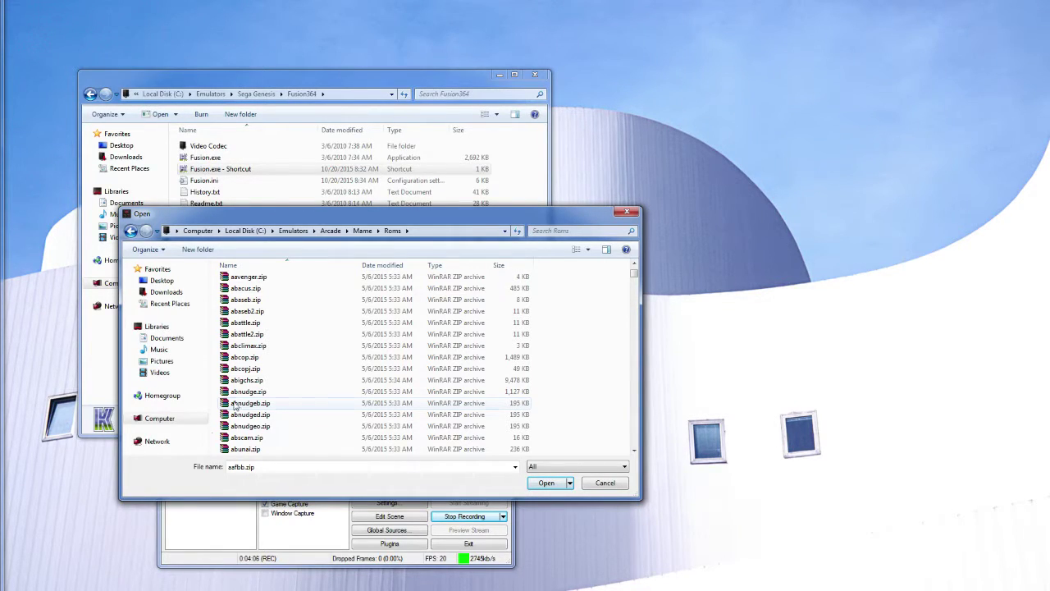
pyautogui.click(297, 466)
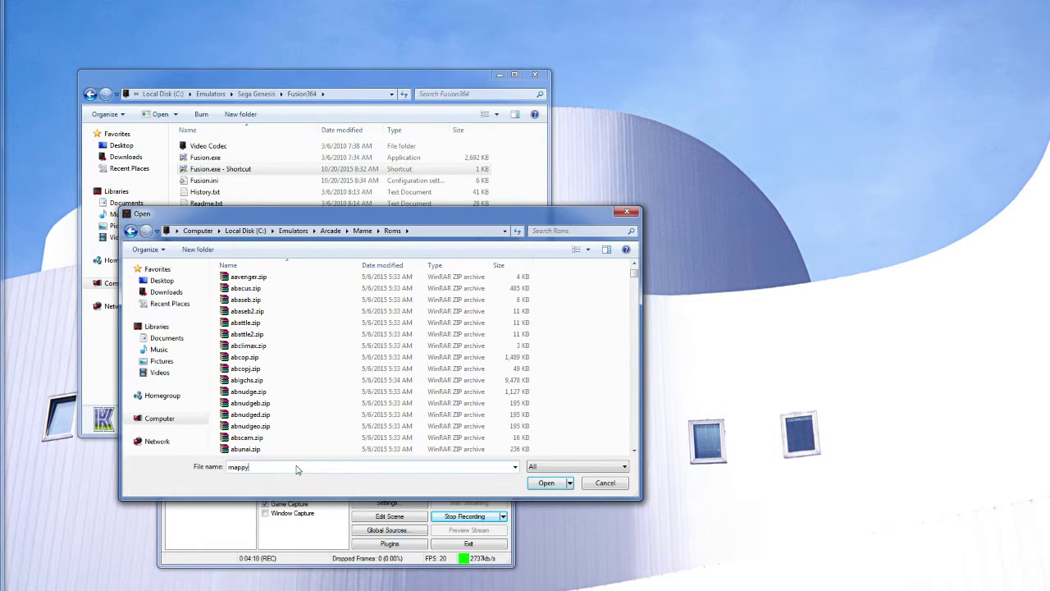
pyautogui.write('mappy')
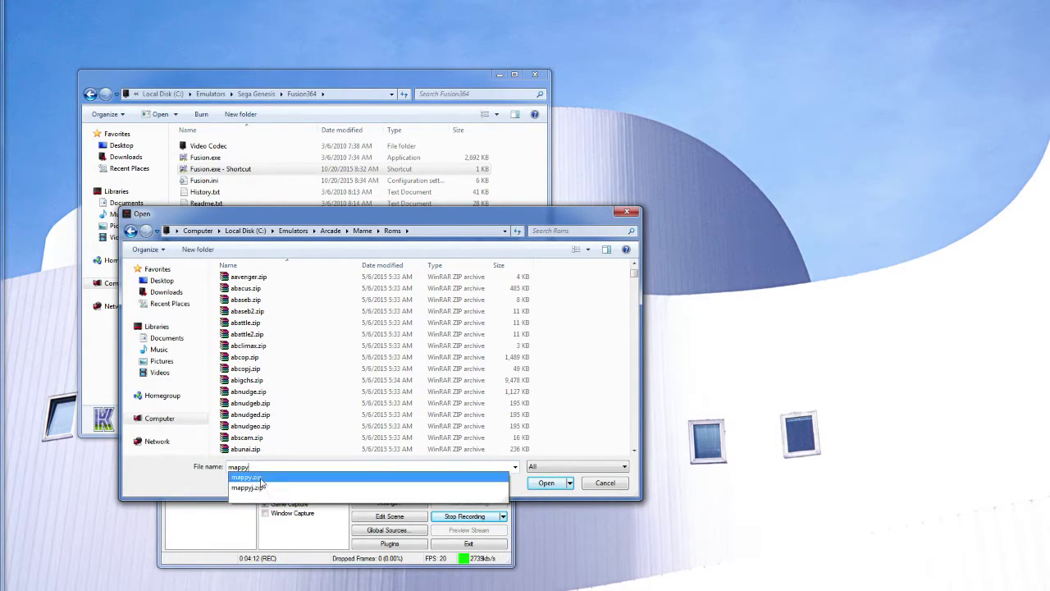
pyautogui.click(289, 481)
pyautogui.click(544, 483)
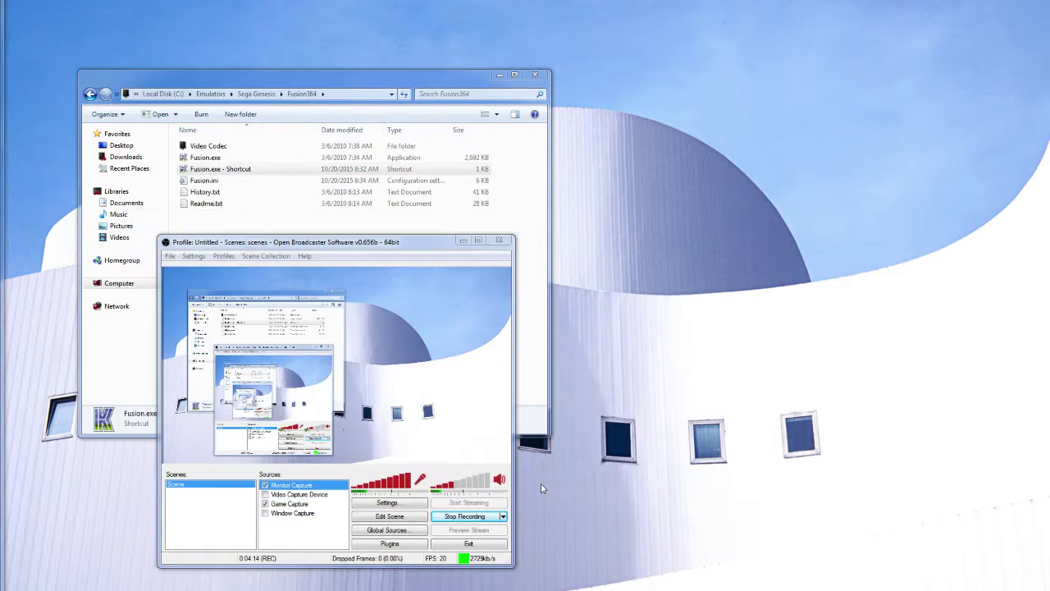
# - Return to the 3D arcade and set the new shortcut to open with MAME
pyautogui.hotkey('alt', 'Tab')
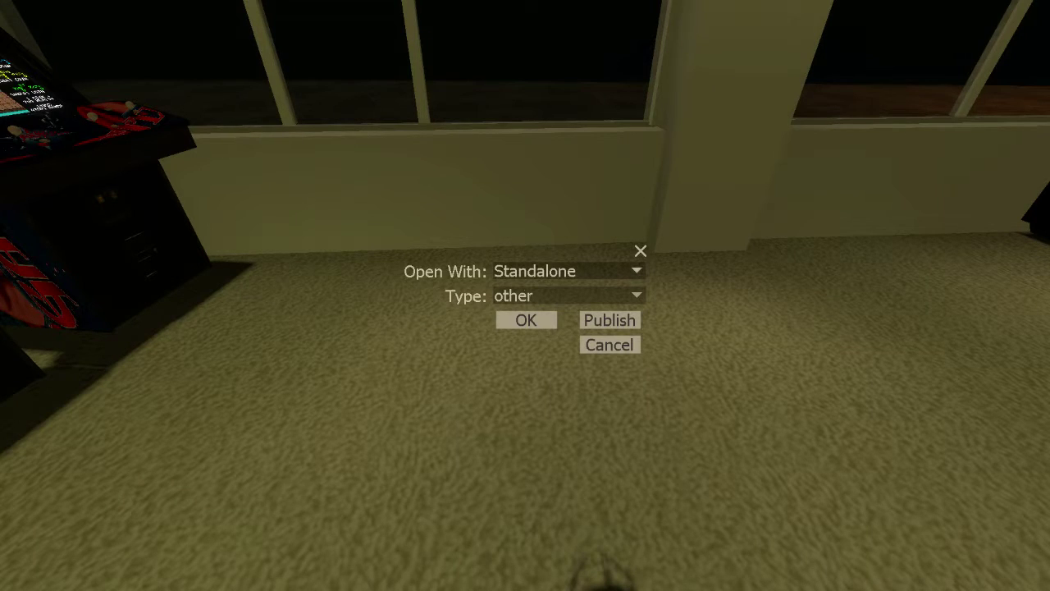
pyautogui.click(636, 270)
pyautogui.press('Return')
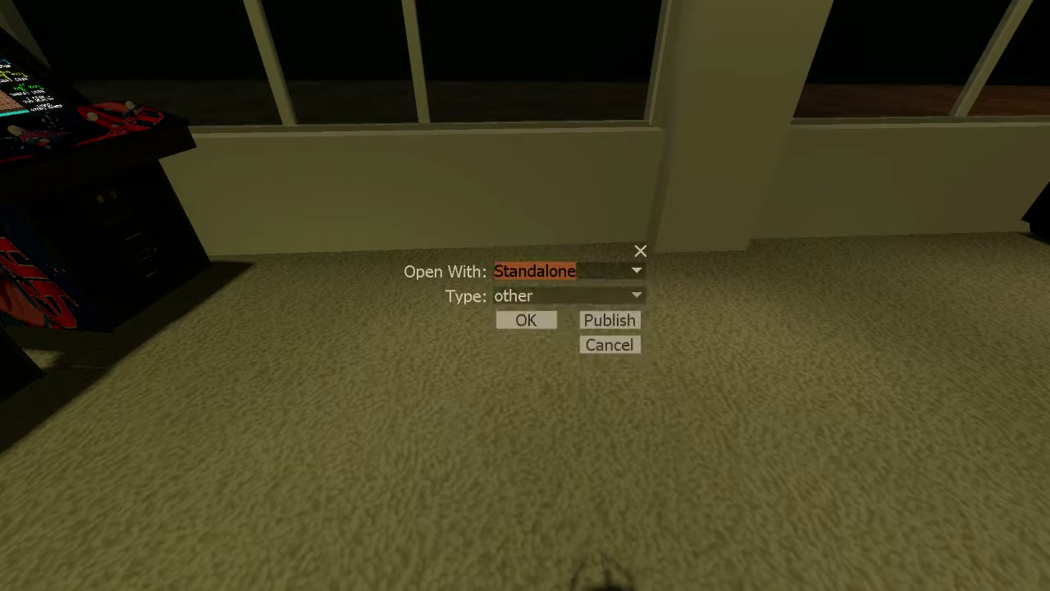
pyautogui.hotkey('alt', 'Down')
pyautogui.press('Down')
pyautogui.press('Down')
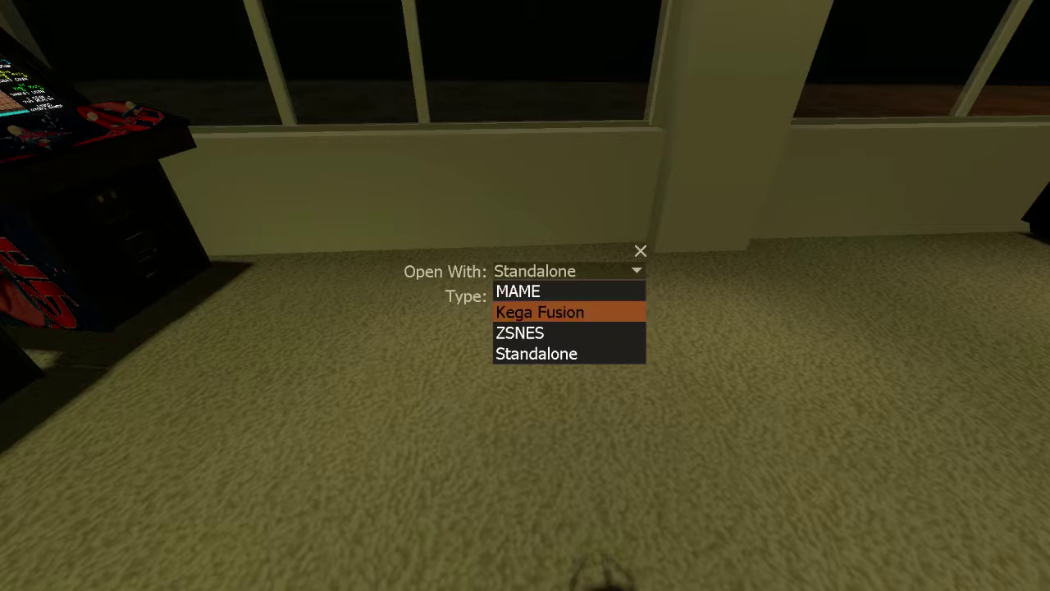
pyautogui.press('Up')
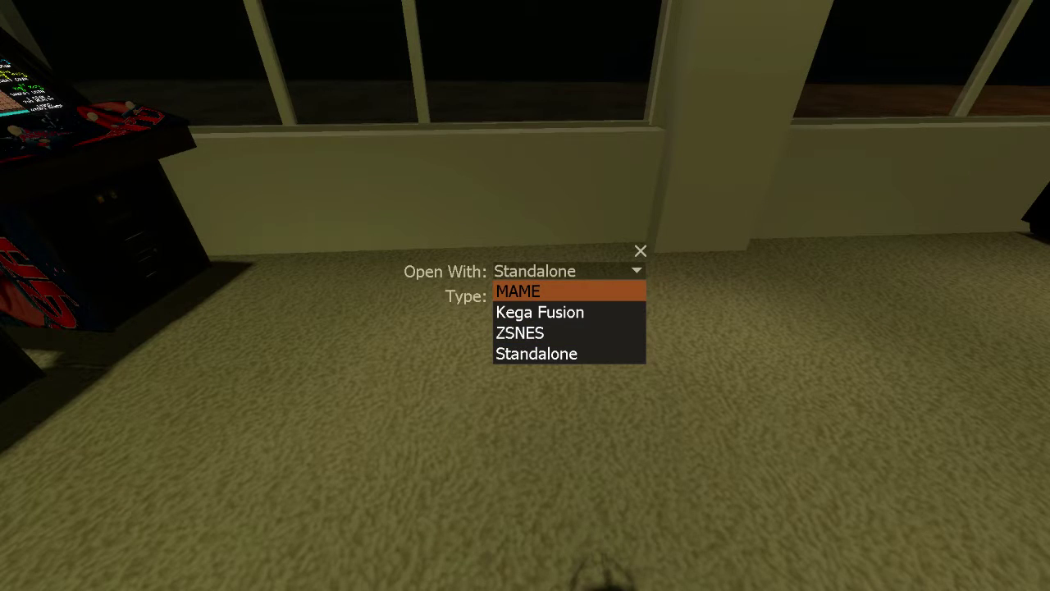
pyautogui.press('Return')
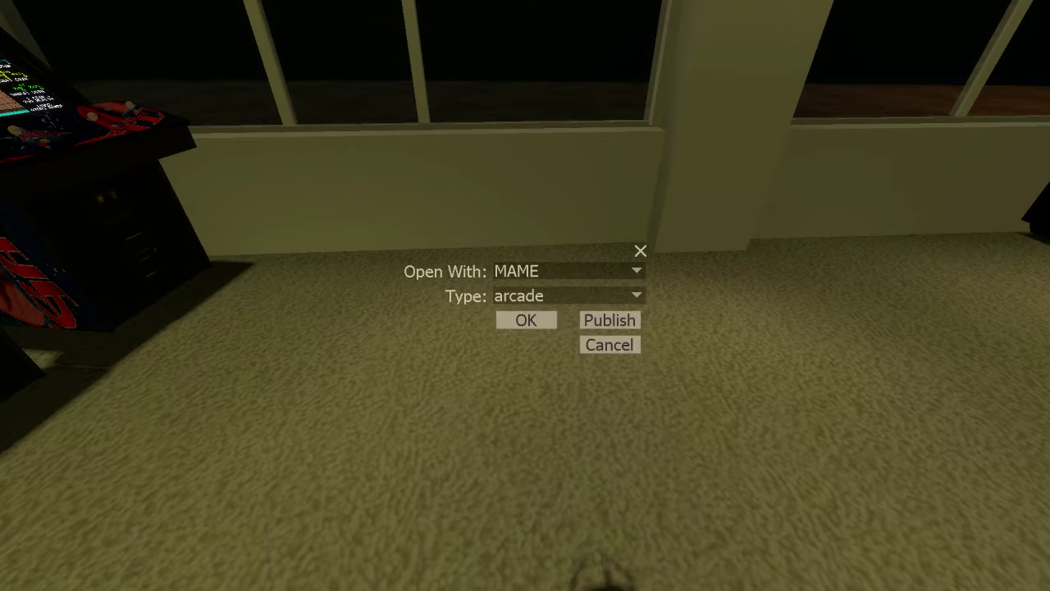
# - Accept the shortcut settings and place the Mappy cabinet on the floor by the windows, beside the wall pillar
pyautogui.press('Tab')
pyautogui.press('Return')
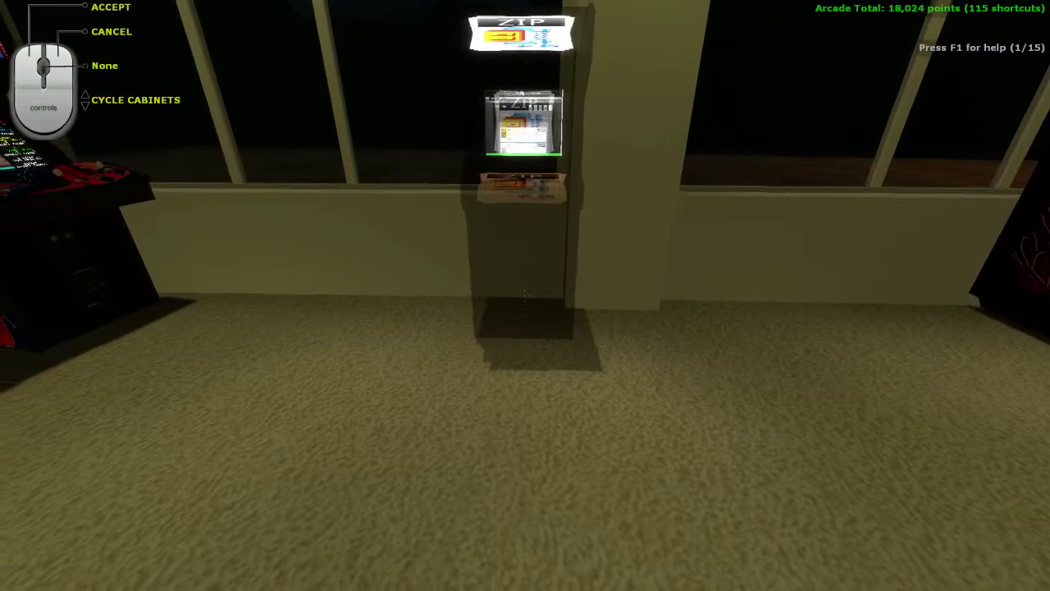
pyautogui.click(525, 295)
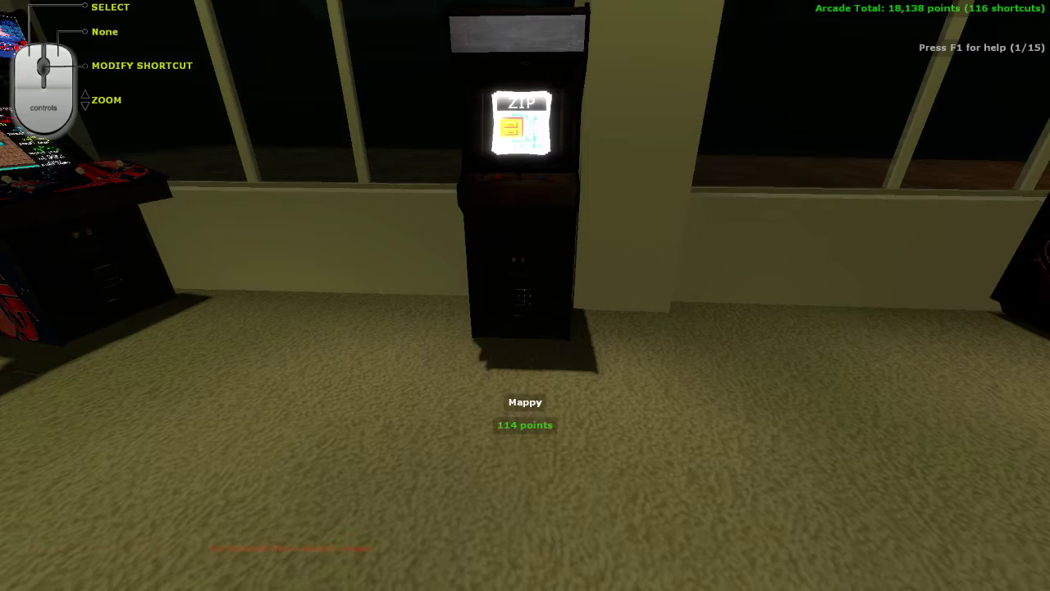
# - Walk around the Mappy cabinet and examine its side art, marquee, screen and control panel up close
pyautogui.press('w')
pyautogui.press('d')
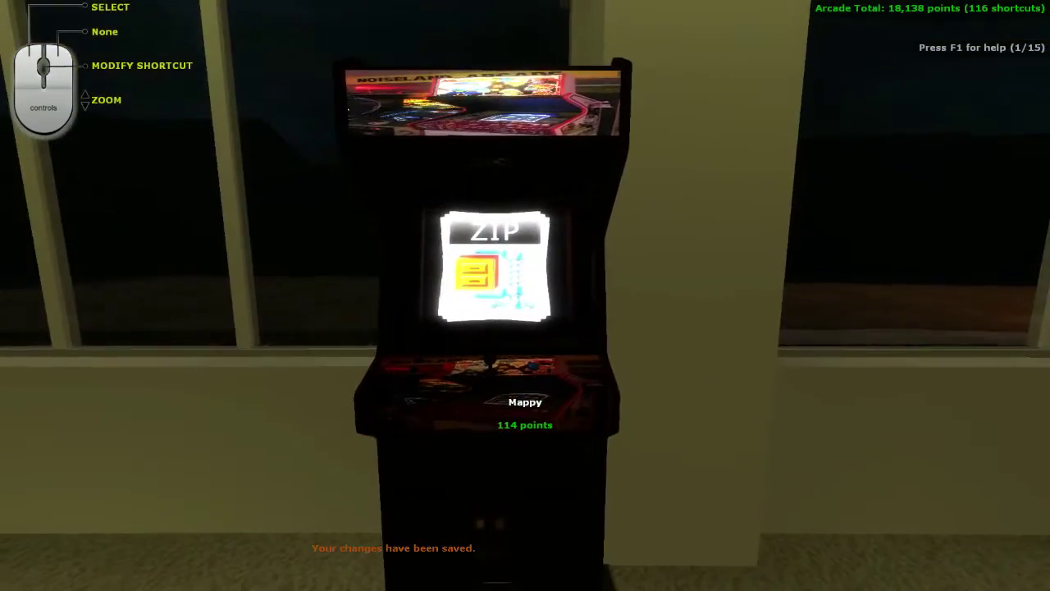
pyautogui.press('s')
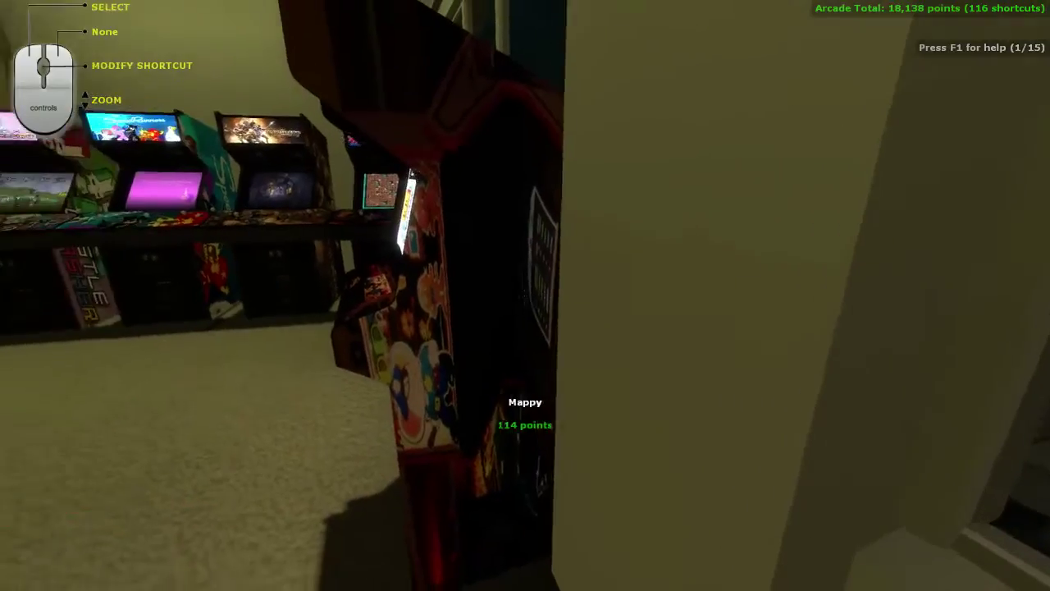
pyautogui.press('w')
pyautogui.press('s')
pyautogui.press('a')
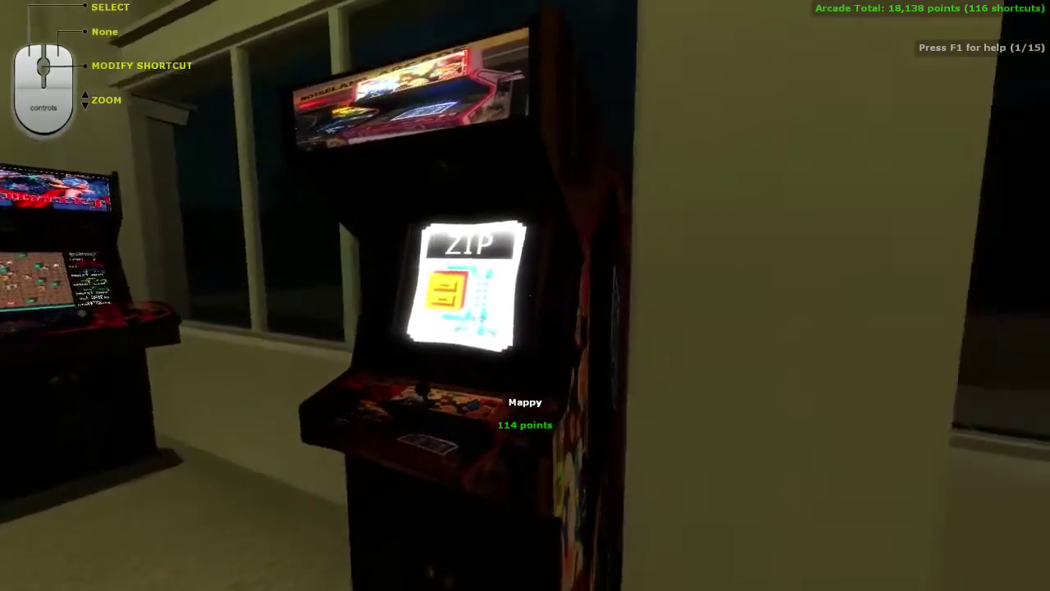
pyautogui.press('w')
pyautogui.press('w')
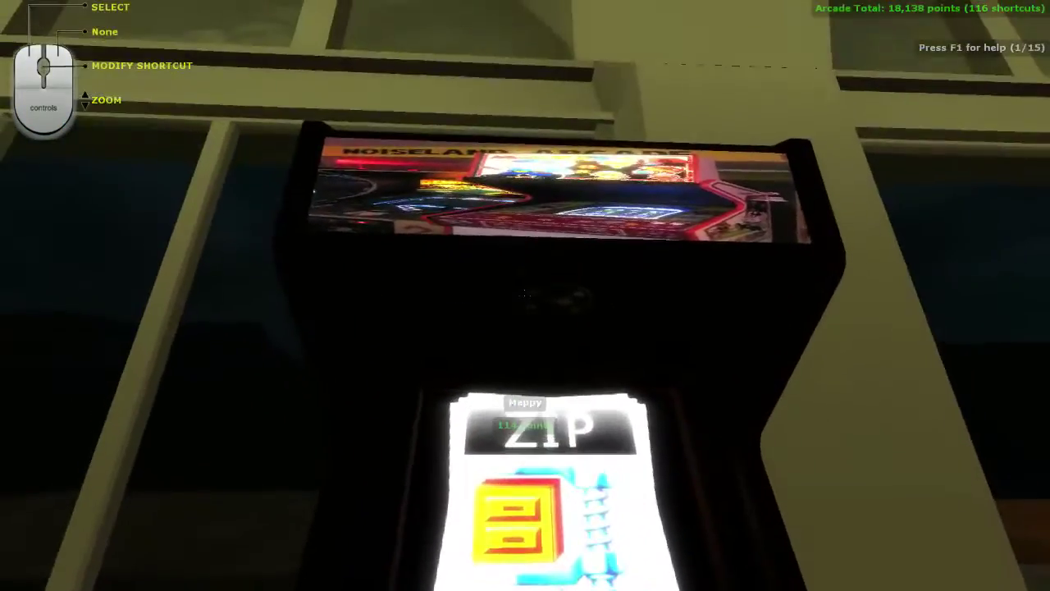
pyautogui.press('s')
pyautogui.press('w')
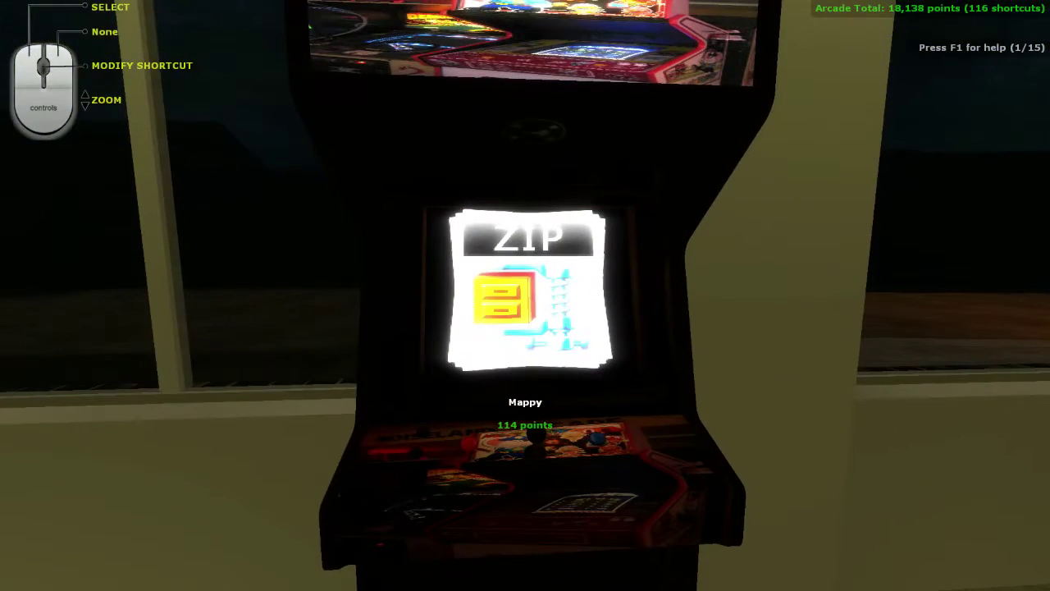
# - Open the Mappy shortcut's item details, inspect its marquee image URL in the edit prompt and accept it as is
pyautogui.middleClick(525, 295)
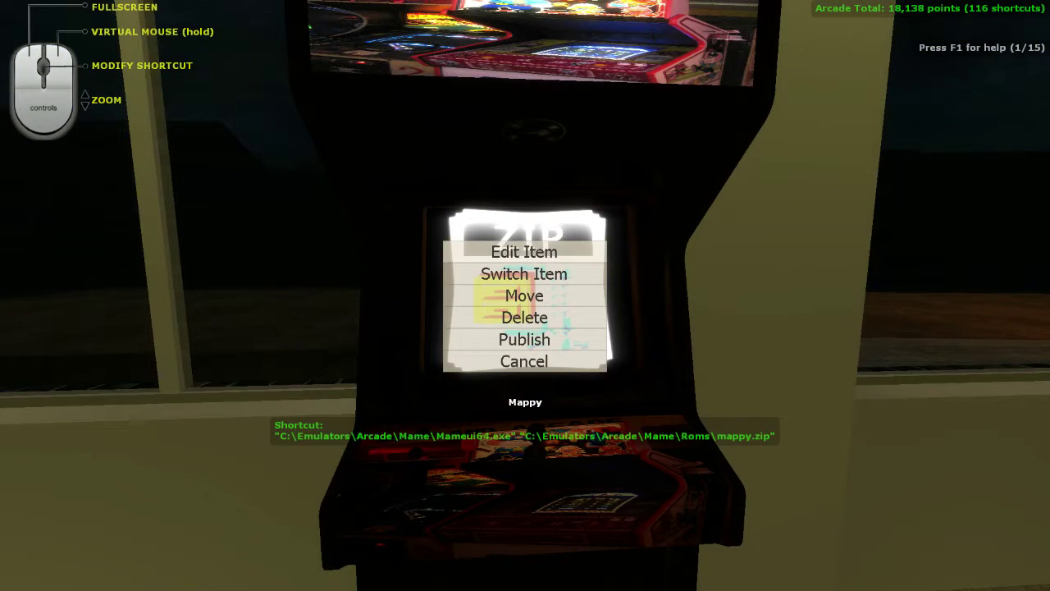
pyautogui.click(524, 251)
pyautogui.click(525, 295)
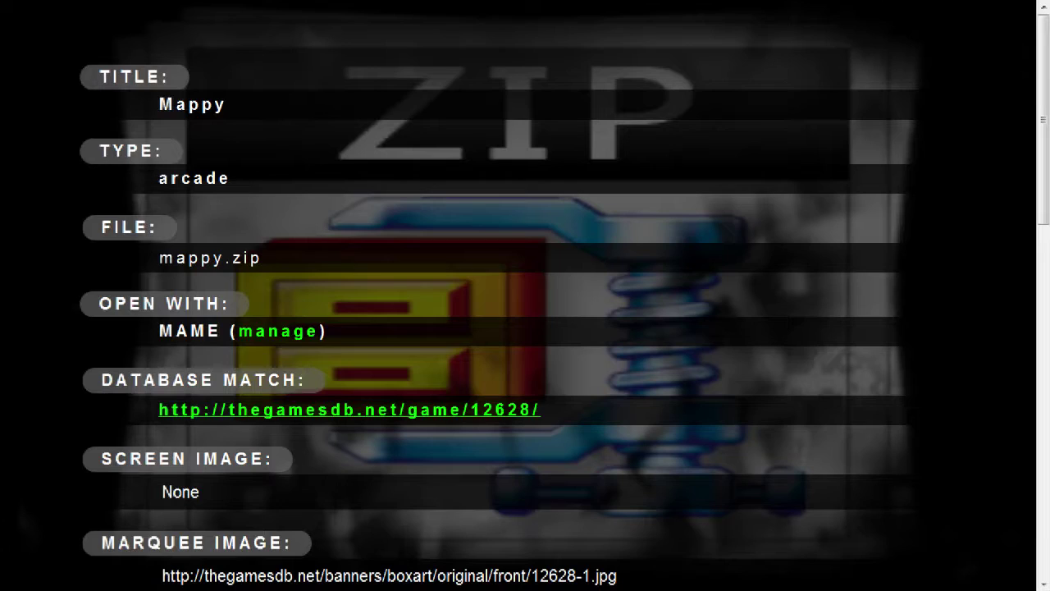
pyautogui.scroll(-5, 525, 296)
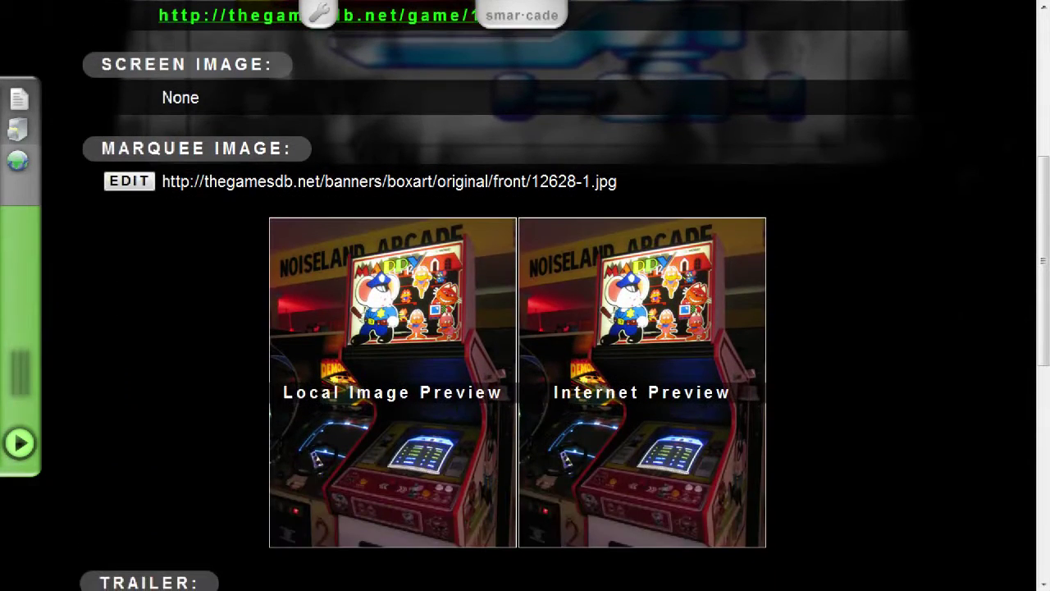
pyautogui.click(130, 181)
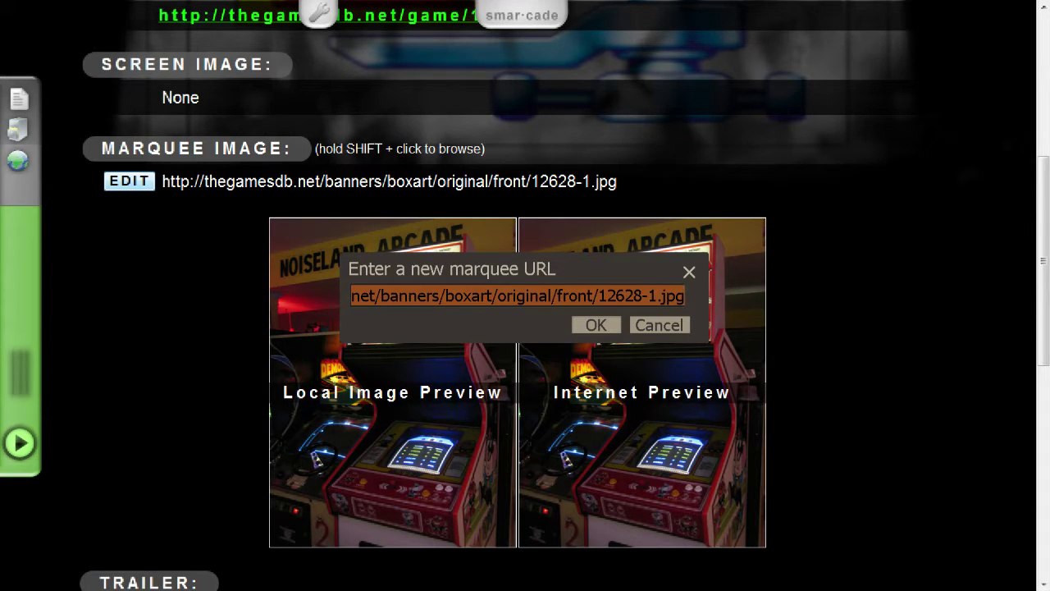
pyautogui.press('Return')
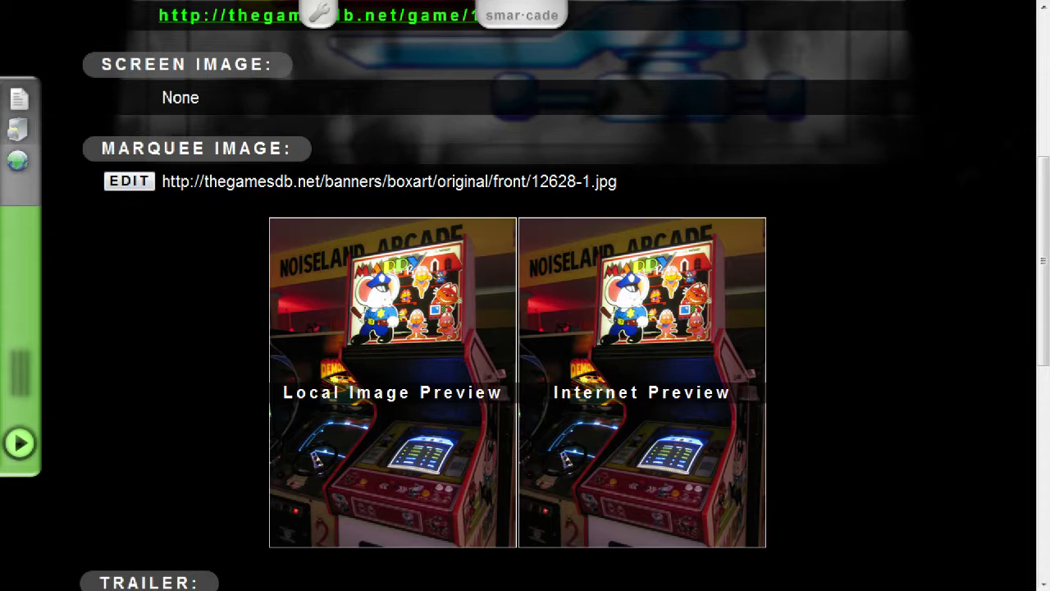
# - Review Mappy's remaining details, including trailer, group, description and instructions, and return to the cabinet view
pyautogui.scroll(-5, 131, 394)
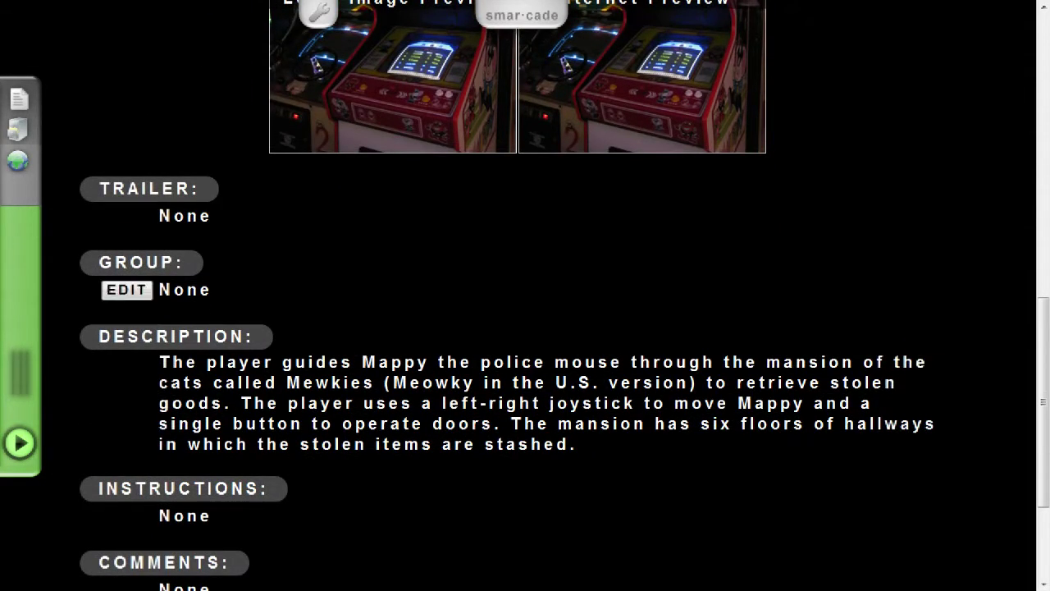
pyautogui.scroll(-1, 131, 287)
pyautogui.scroll(-2, 131, 394)
pyautogui.scroll(7, 131, 394)
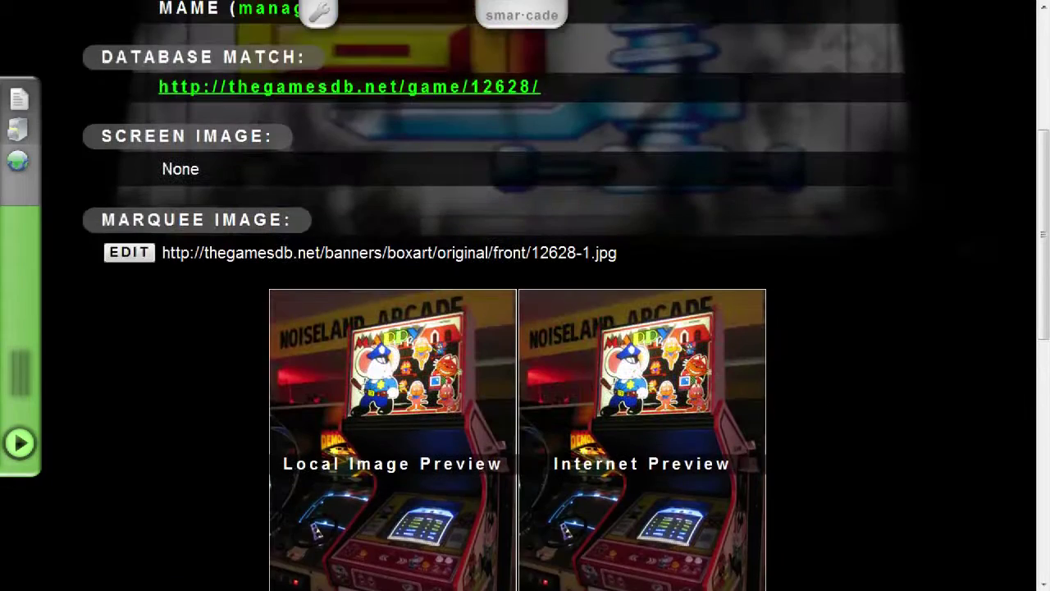
pyautogui.scroll(4, 131, 393)
pyautogui.press('Escape')
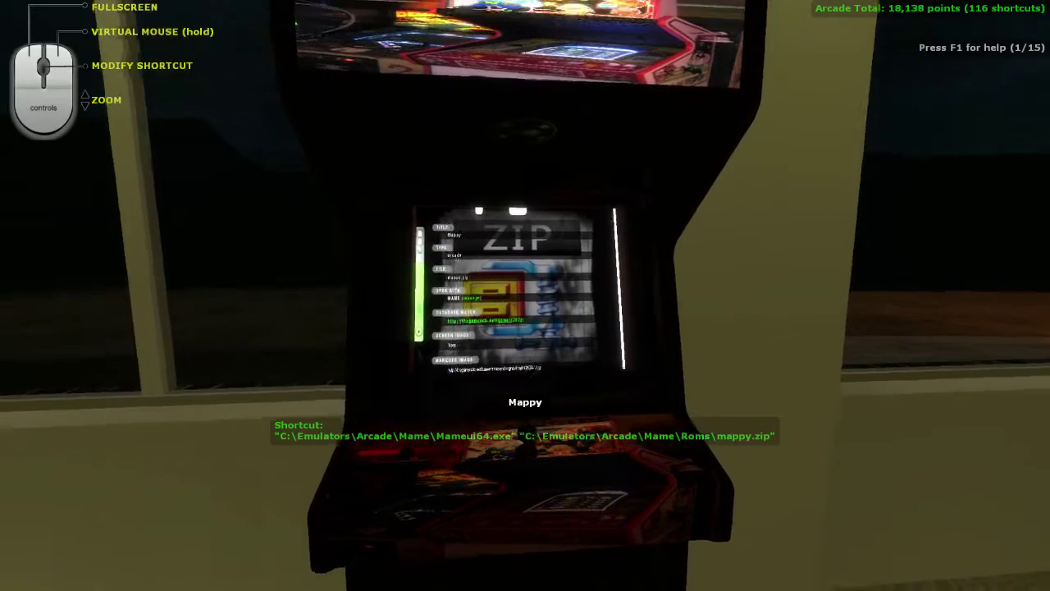
# - Launch Mappy from its cabinet, return to the arcade and delete the Mappy shortcut
pyautogui.click(525, 295)
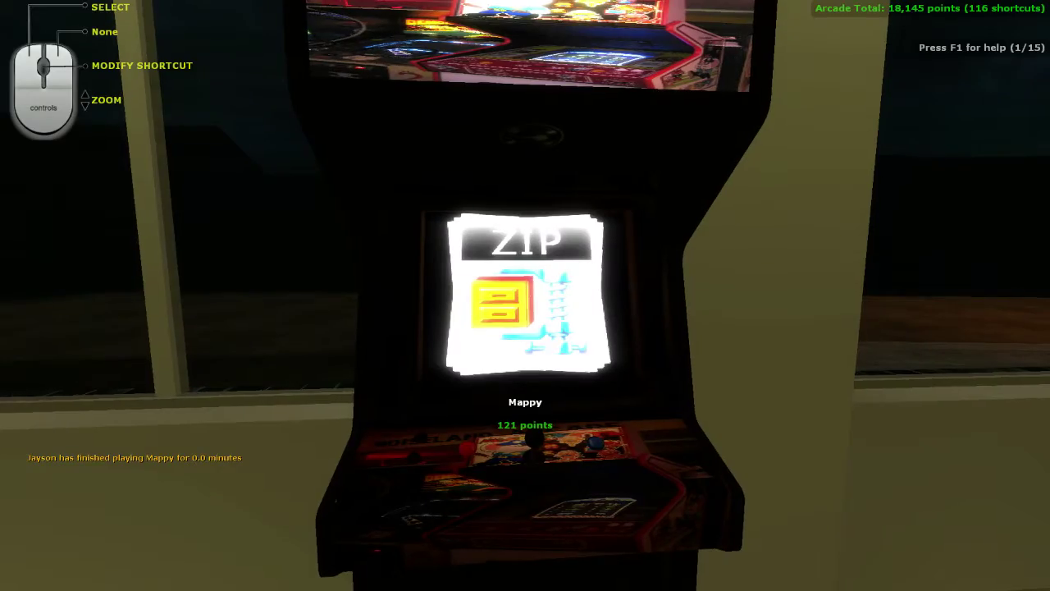
pyautogui.middleClick(525, 295)
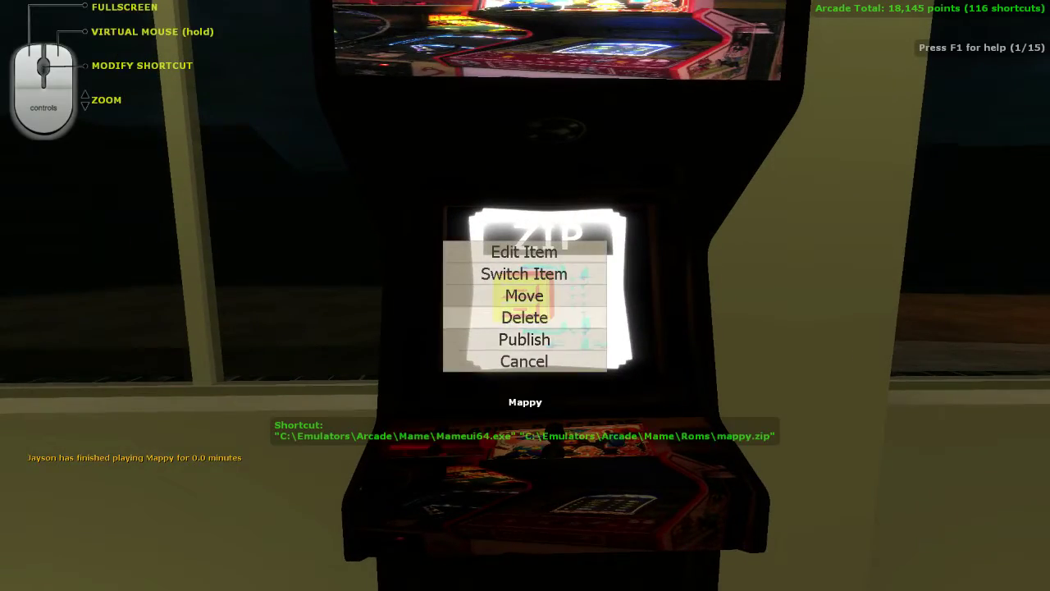
pyautogui.click(524, 317)
# - Walk past the Tokens machine to the empty floor by the windows beside the red racing cabinet
pyautogui.press('w')
pyautogui.press('w')
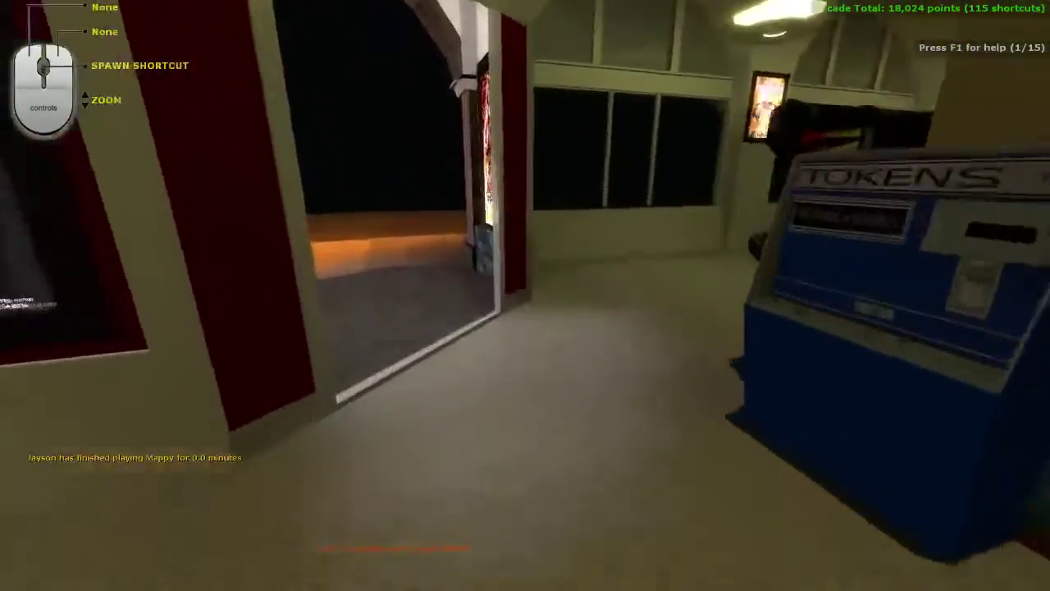
pyautogui.press('w')
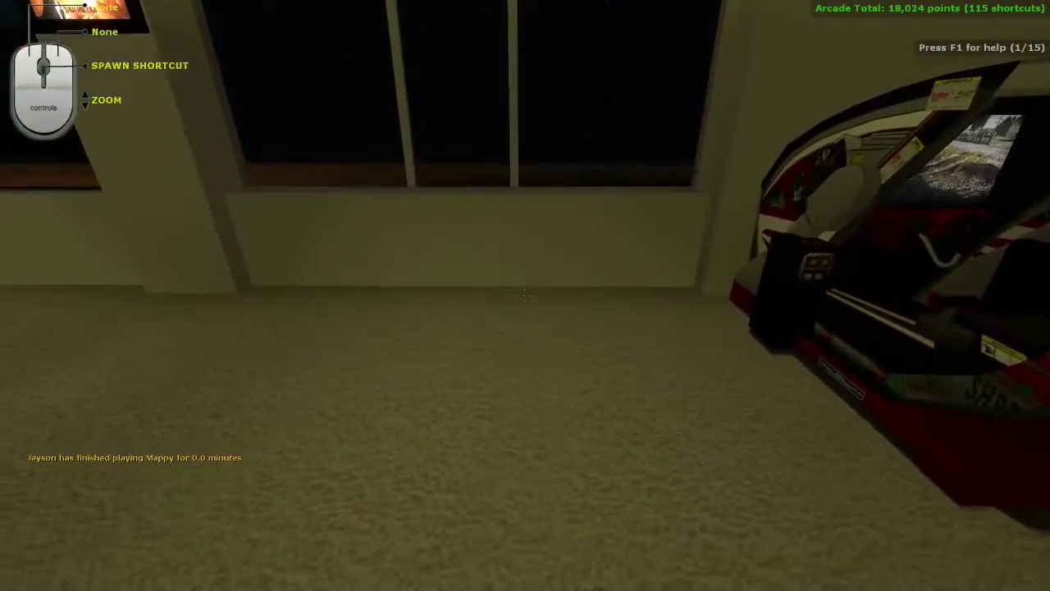
# - Dismiss the library browser without adding anything and walk through the arcade past the fighting-game cabinets to the PacMan row
pyautogui.rightClick(524, 295)
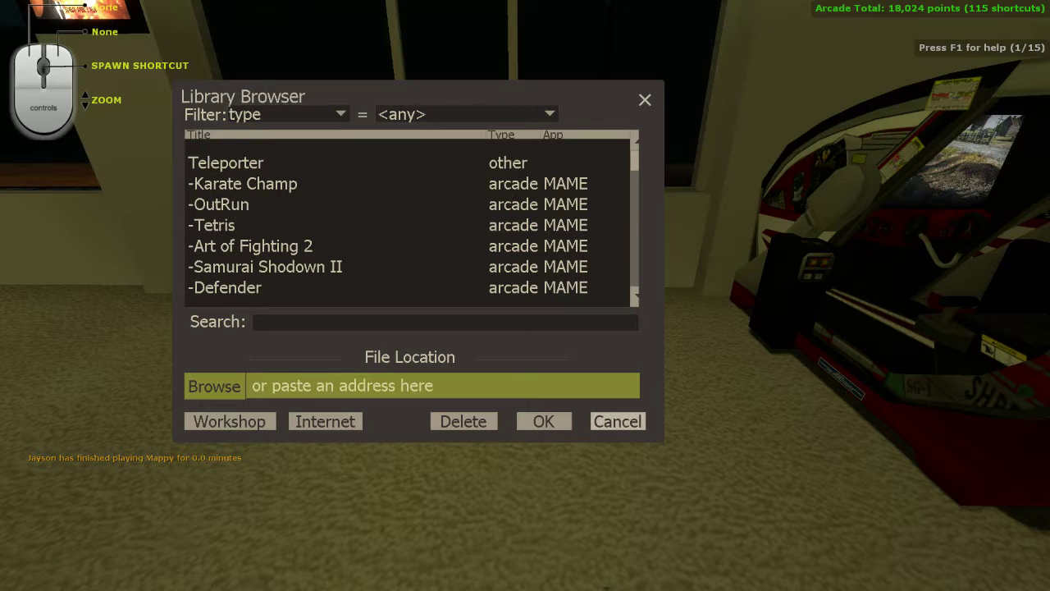
pyautogui.press('Escape')
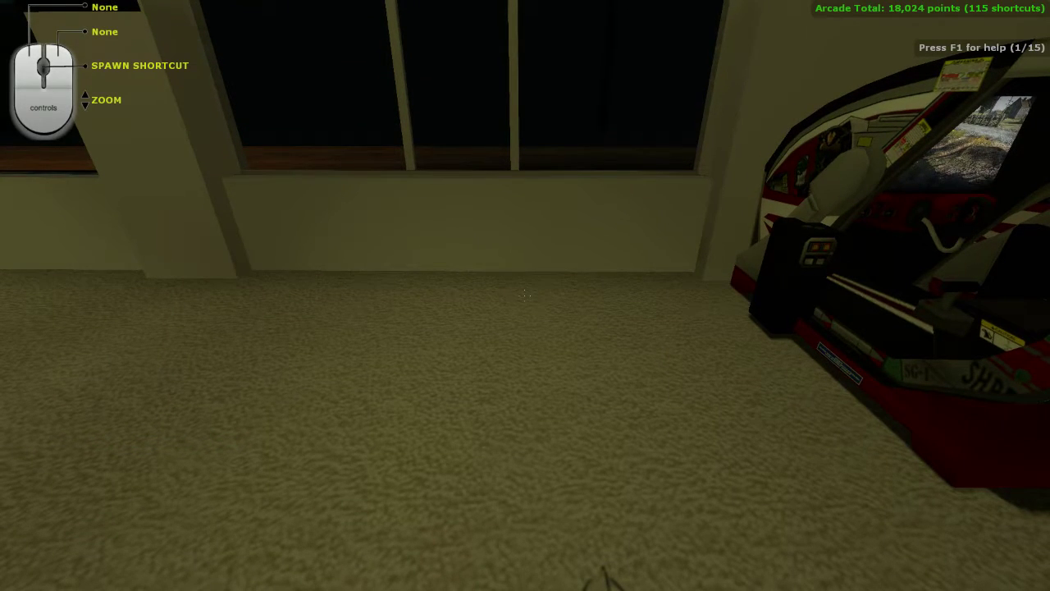
pyautogui.press('w')
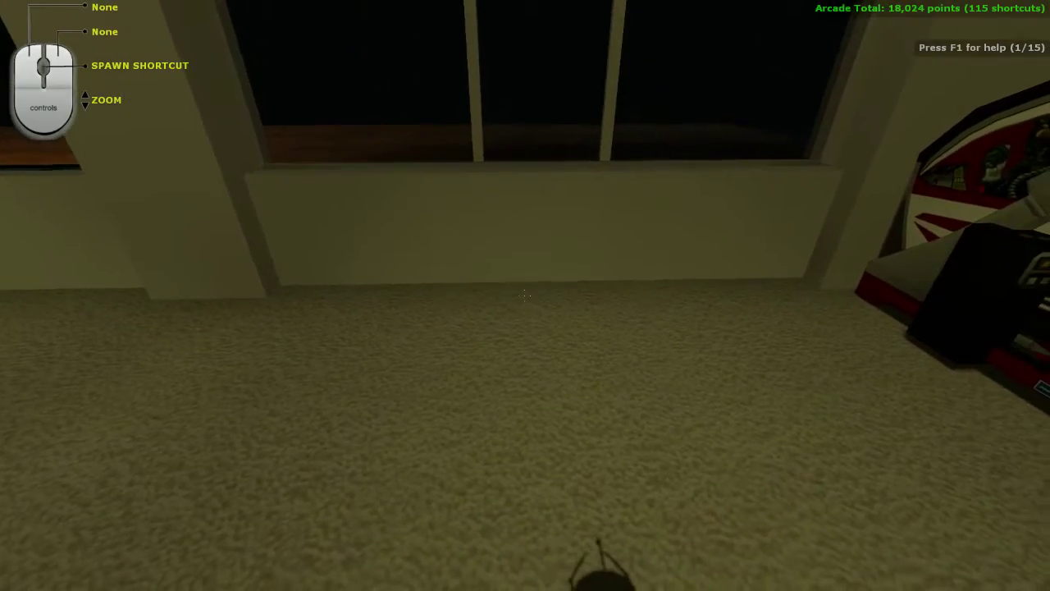
pyautogui.press('w')
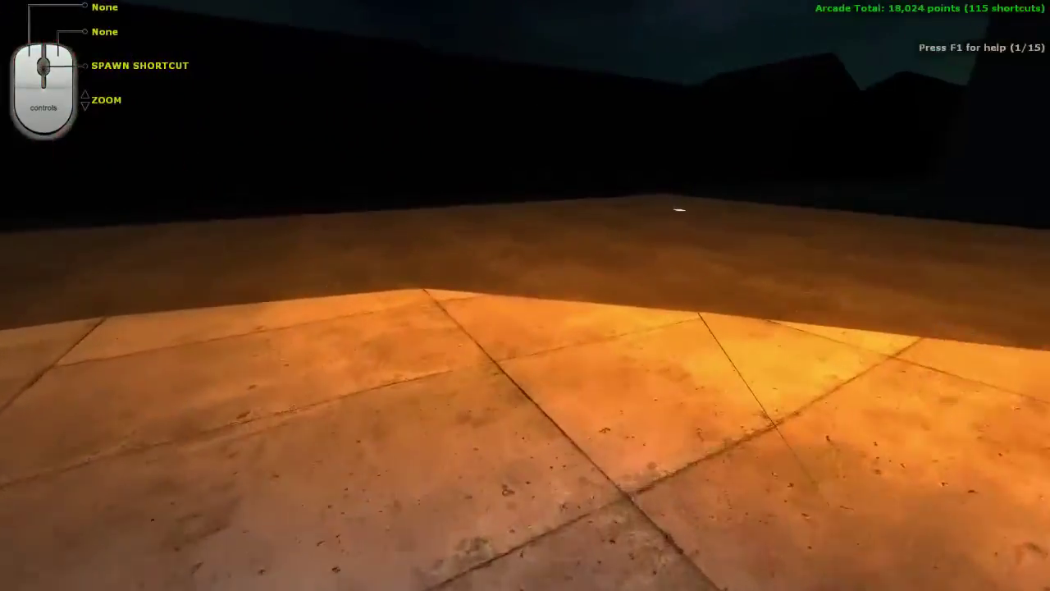
pyautogui.press('w')
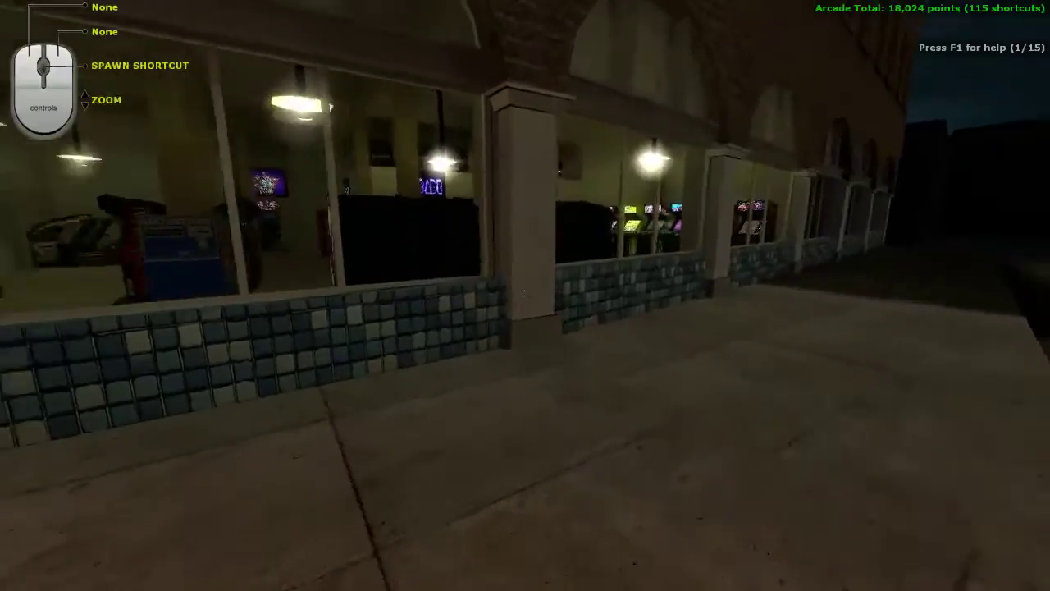
pyautogui.press('w')
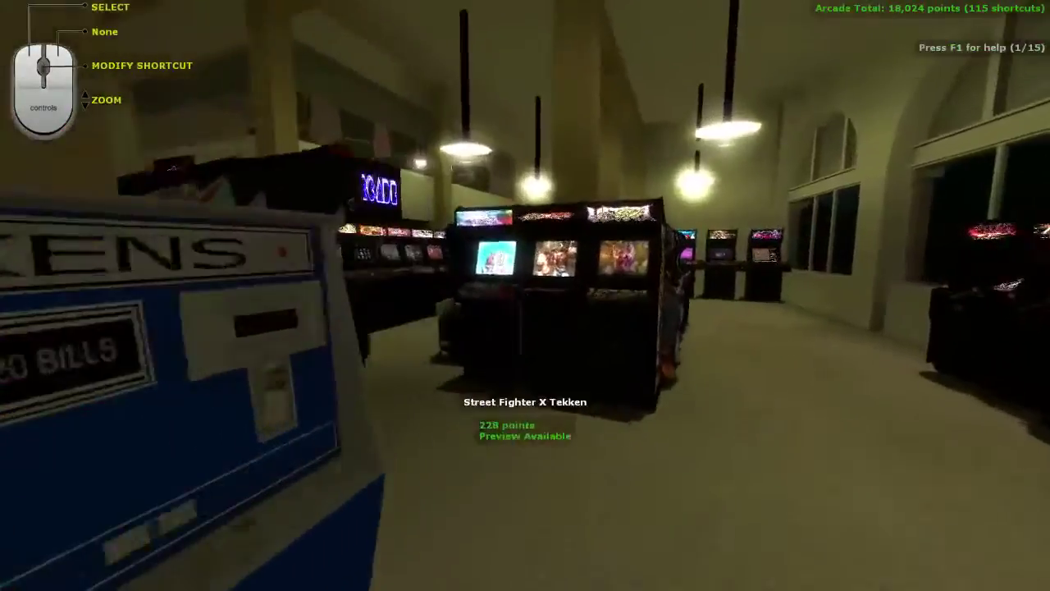
pyautogui.press('w')
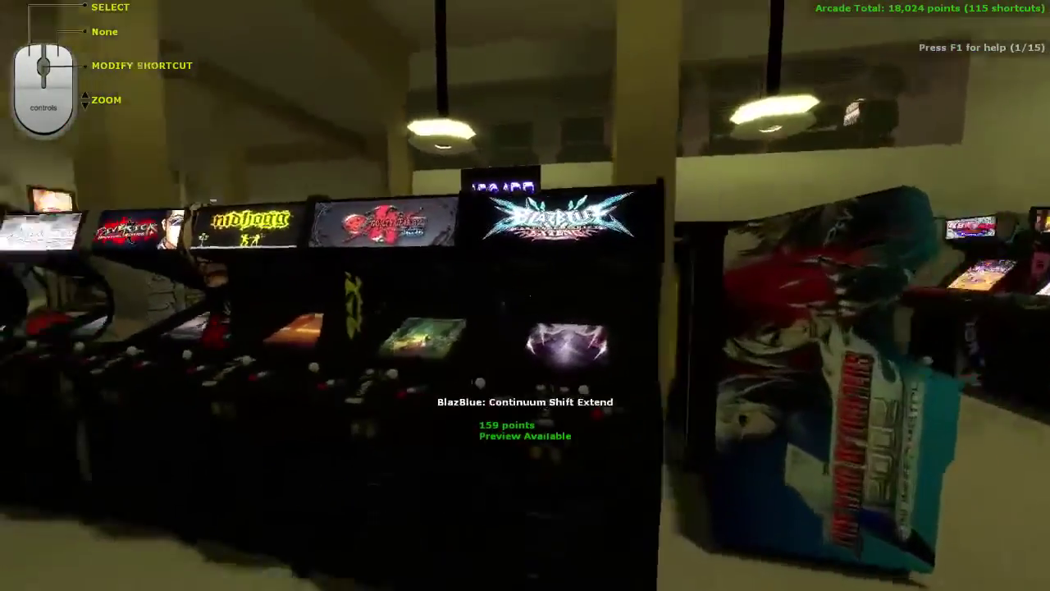
pyautogui.press('w')
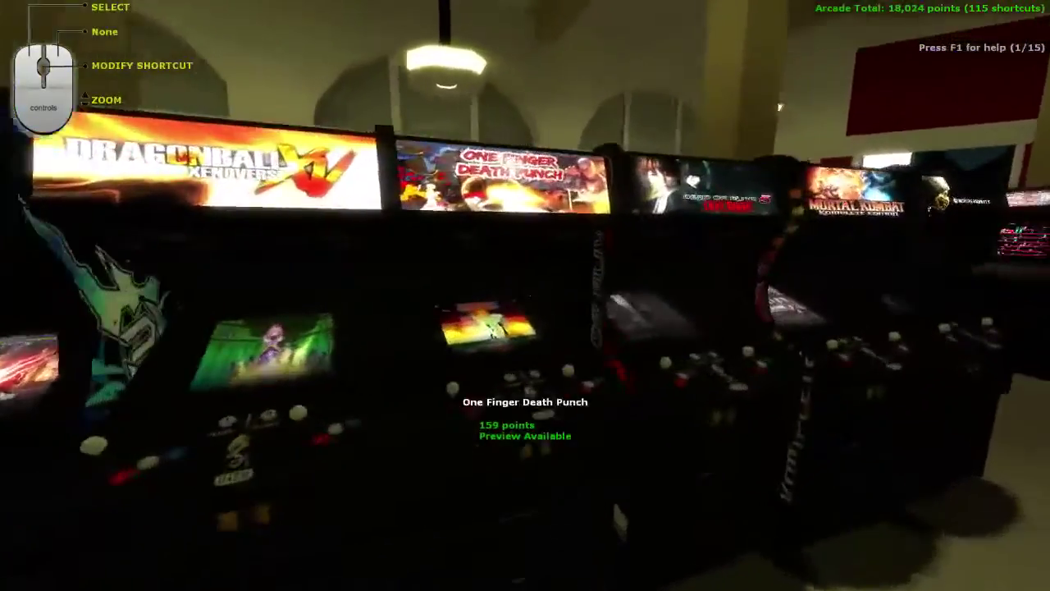
# - Walk outside past the illuminated posters and into the mostly empty room with the Final Fantasy III (US) cabinet
pyautogui.press('w')
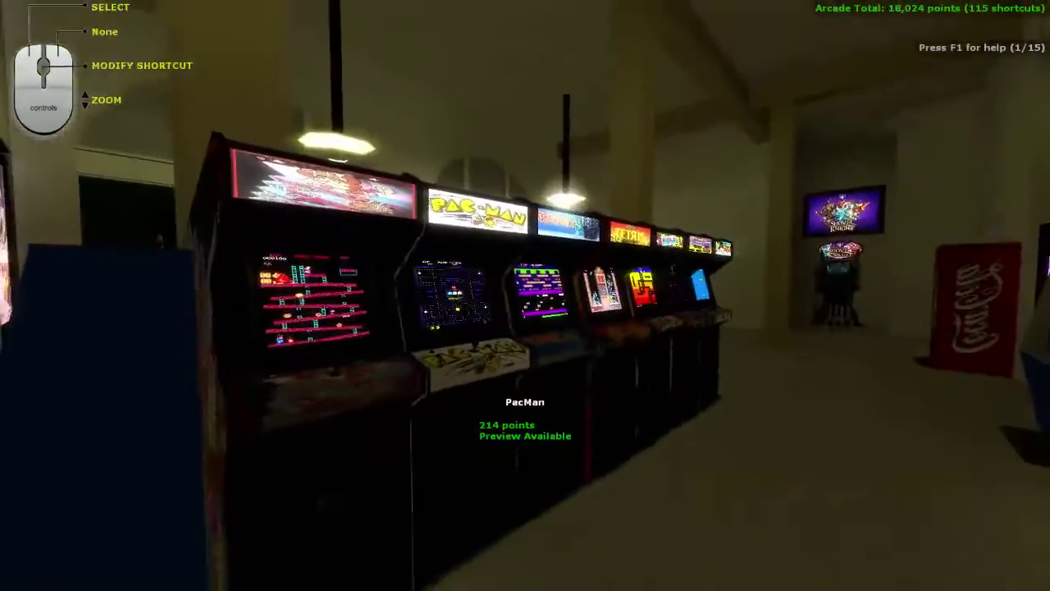
pyautogui.press('w')
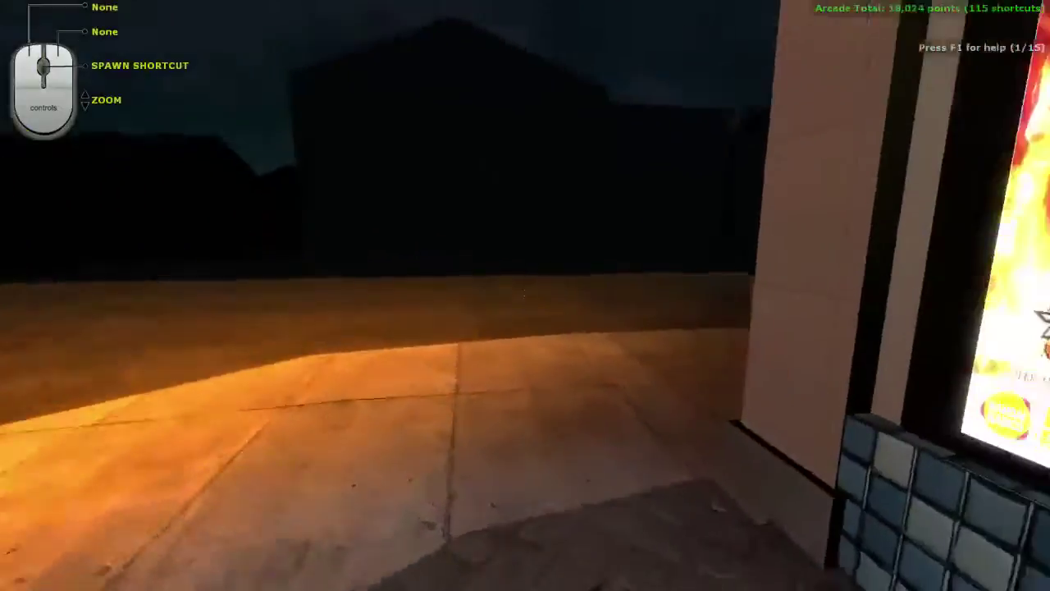
pyautogui.press('w')
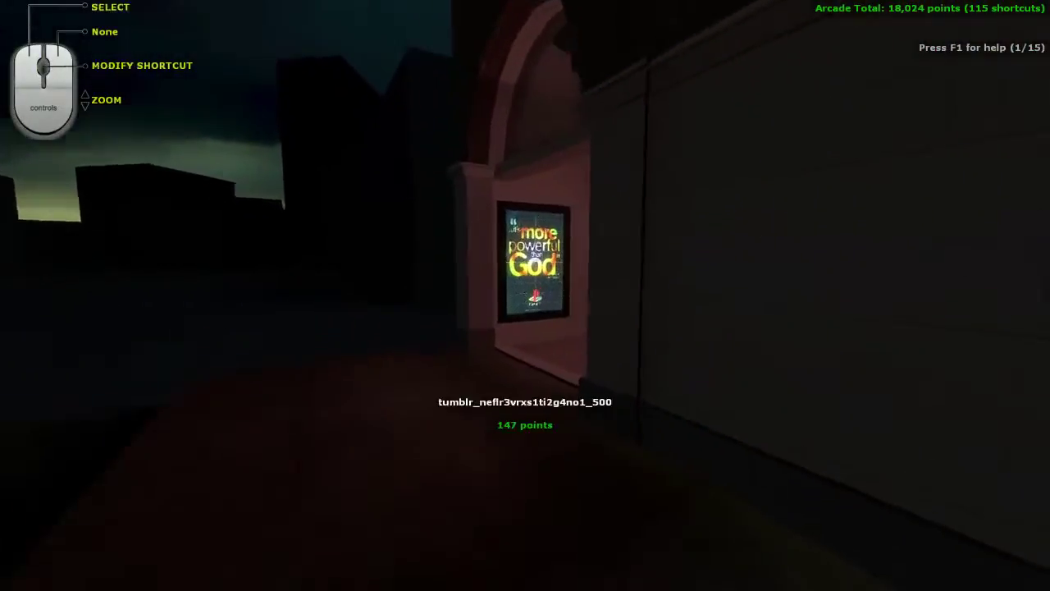
pyautogui.press('w')
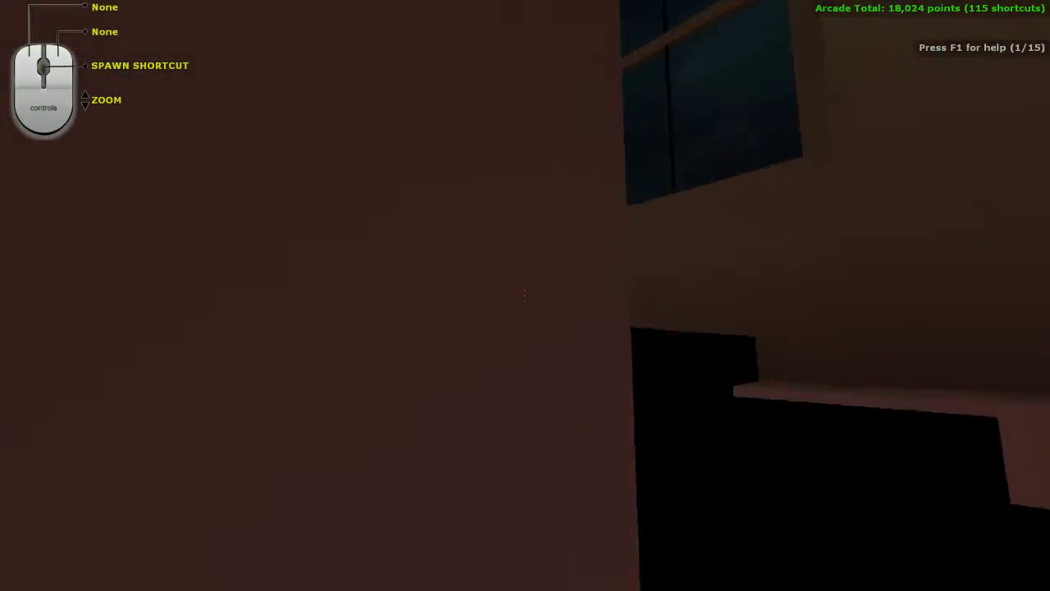
pyautogui.press('w')
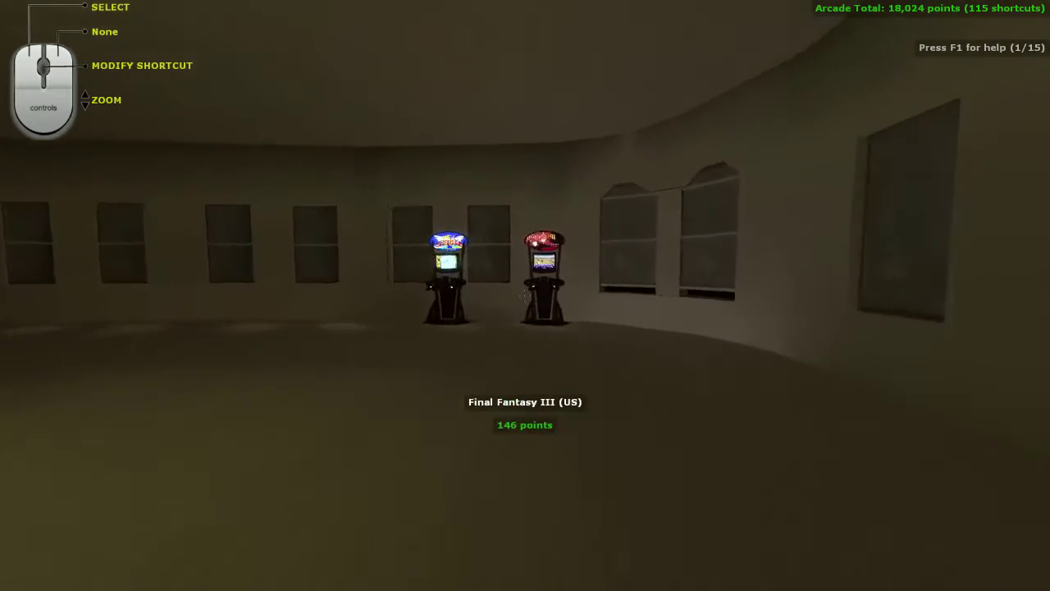
pyautogui.press('w')
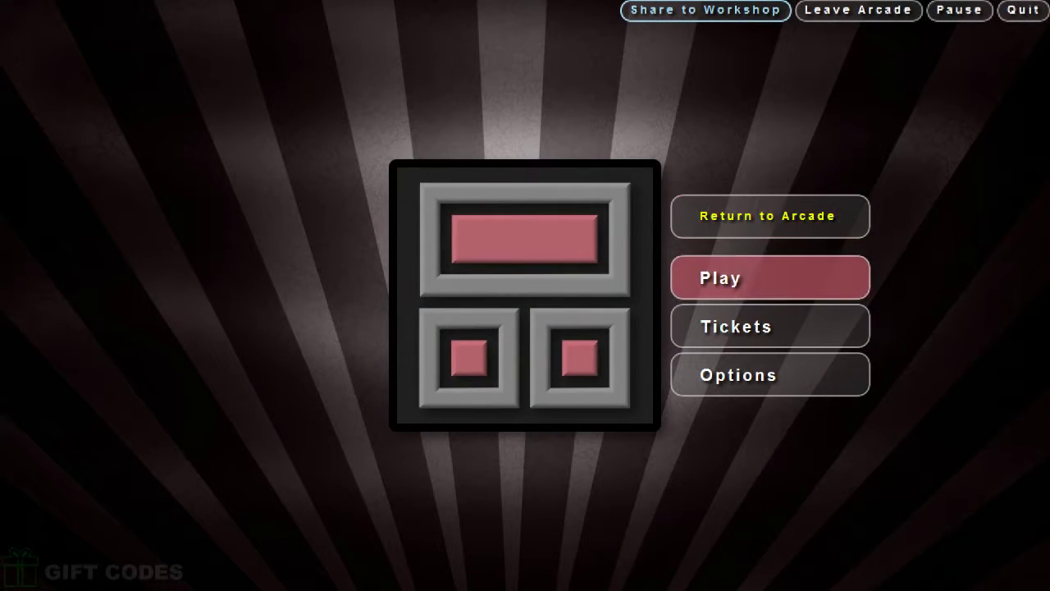
# - Open the Tickets page, examine the ticket summary and the Prize Shop's unlockable cabinets, and return to the main menu
pyautogui.press('Down')
pyautogui.press('Return')
pyautogui.scroll(-5, 525, 295)
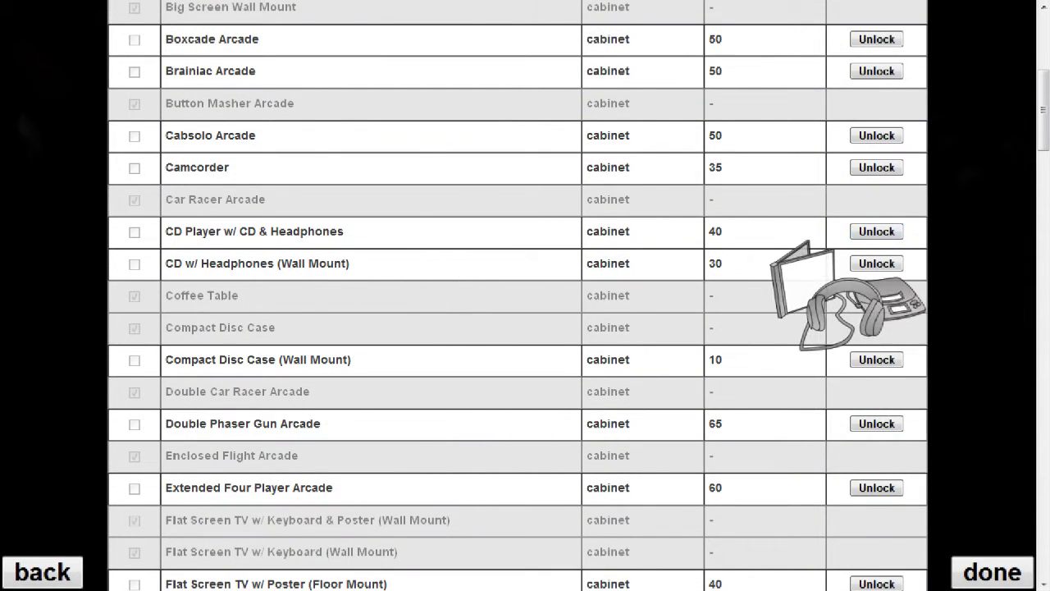
pyautogui.scroll(5, 525, 296)
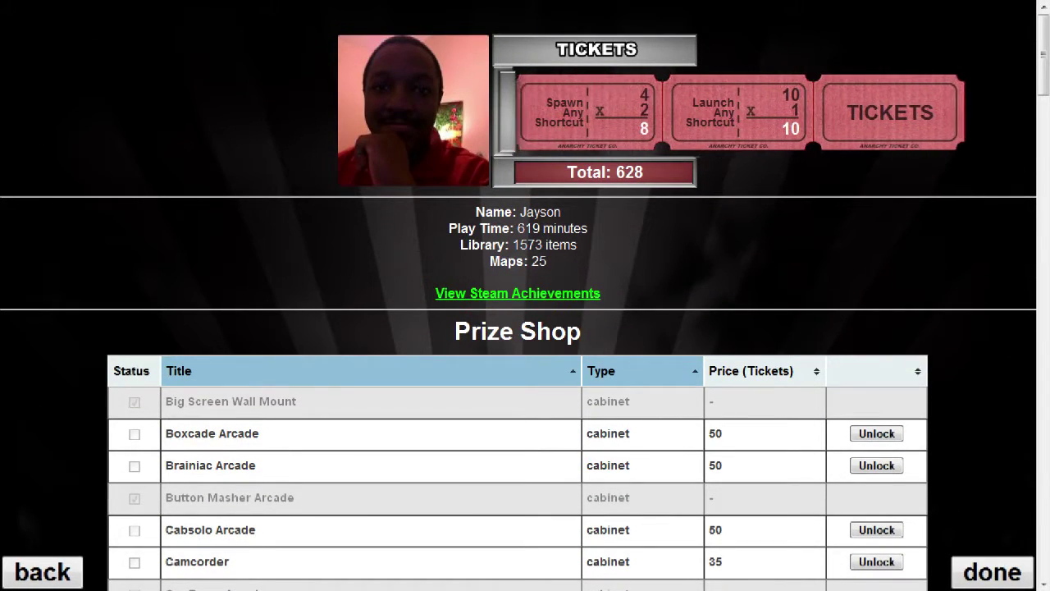
pyautogui.scroll(-5, 525, 295)
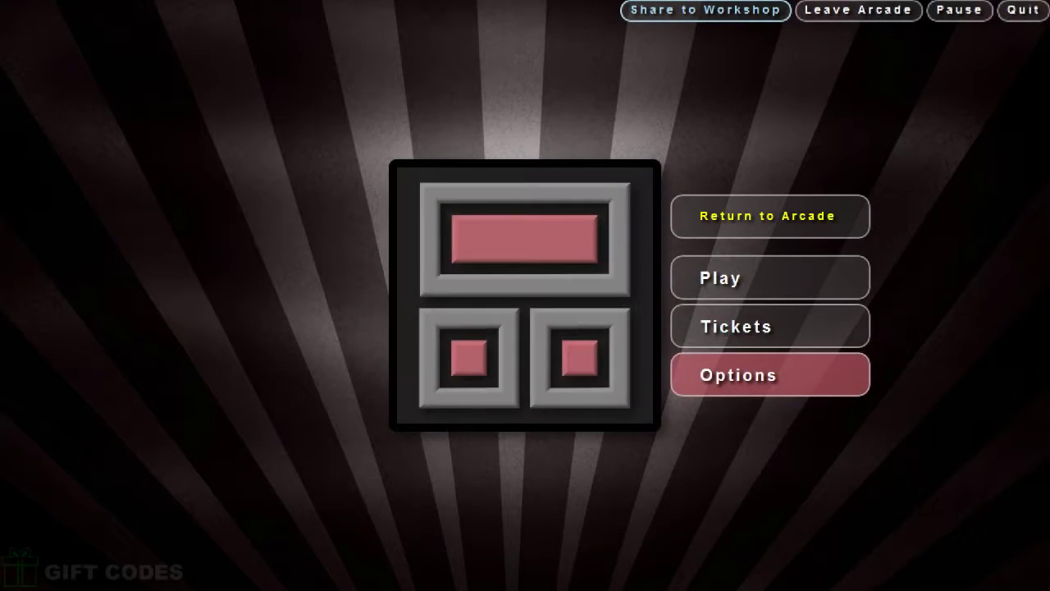
# - Open Manage Addons from the options and look through the Workshop Content list as far as Mountable Games
pyautogui.press('Return')
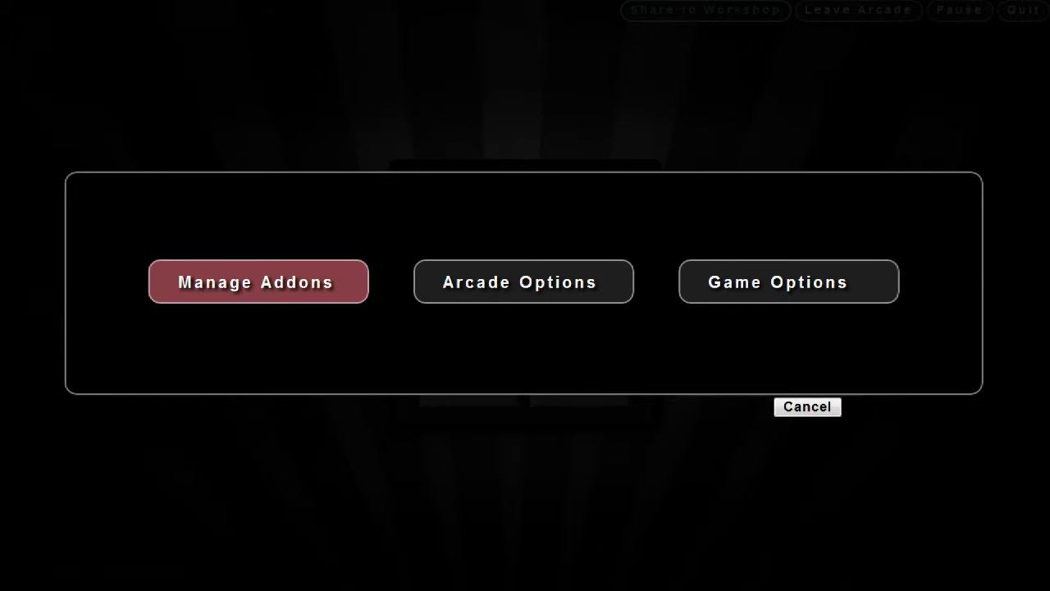
pyautogui.press('Right')
pyautogui.press('Left')
pyautogui.press('Return')
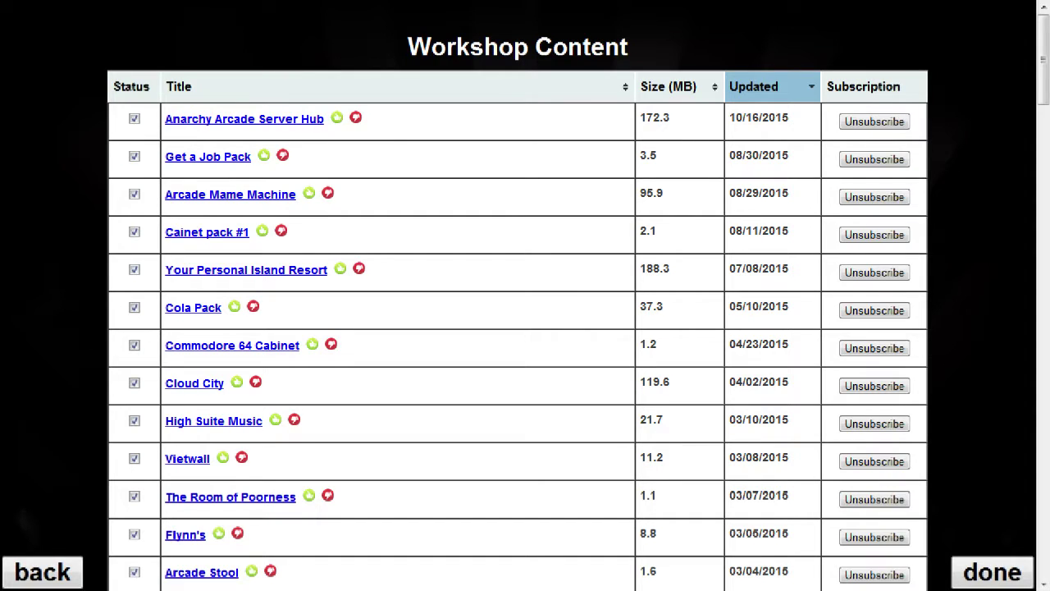
pyautogui.moveTo(1042, 60); pyautogui.dragTo(1043, 128)
pyautogui.scroll(-10, 517, 328)
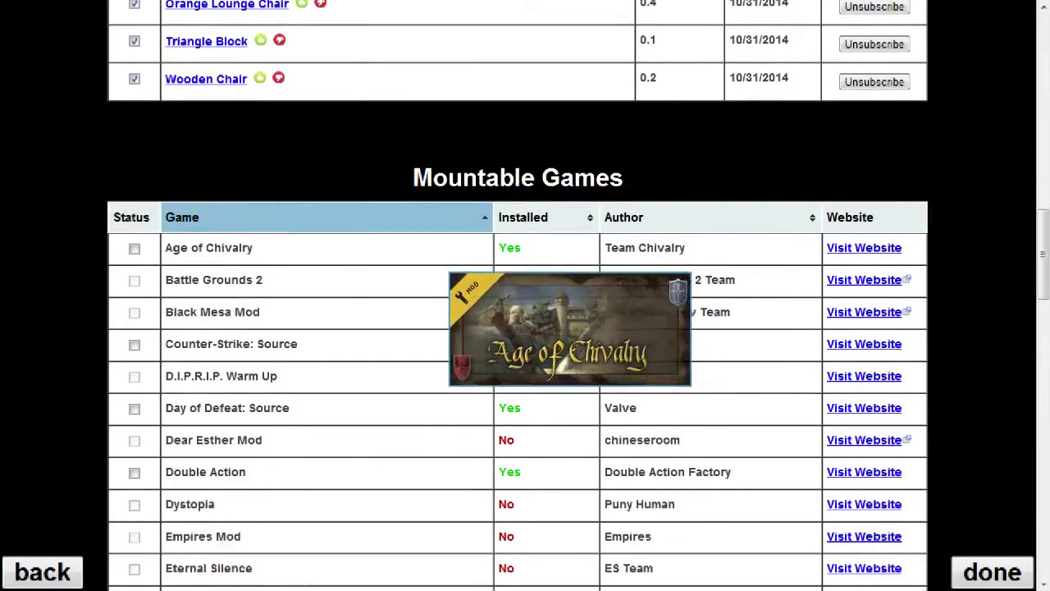
# - Review the Mountable Games list and the Search Providers section of the addons page
pyautogui.scroll(-3, 517, 328)
pyautogui.scroll(-4, 517, 328)
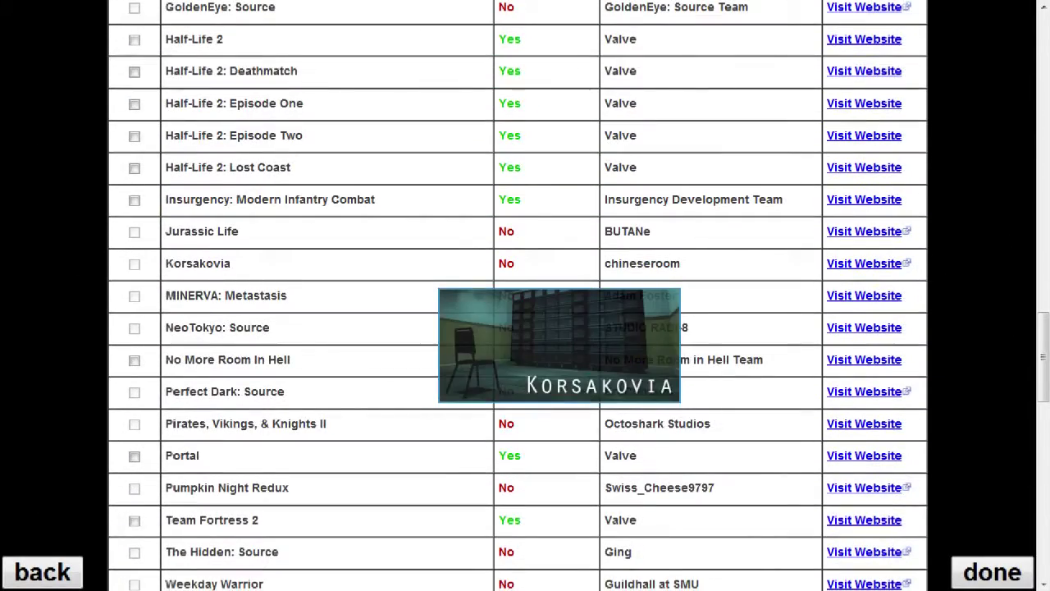
pyautogui.scroll(-3, 558, 344)
pyautogui.scroll(2, 558, 344)
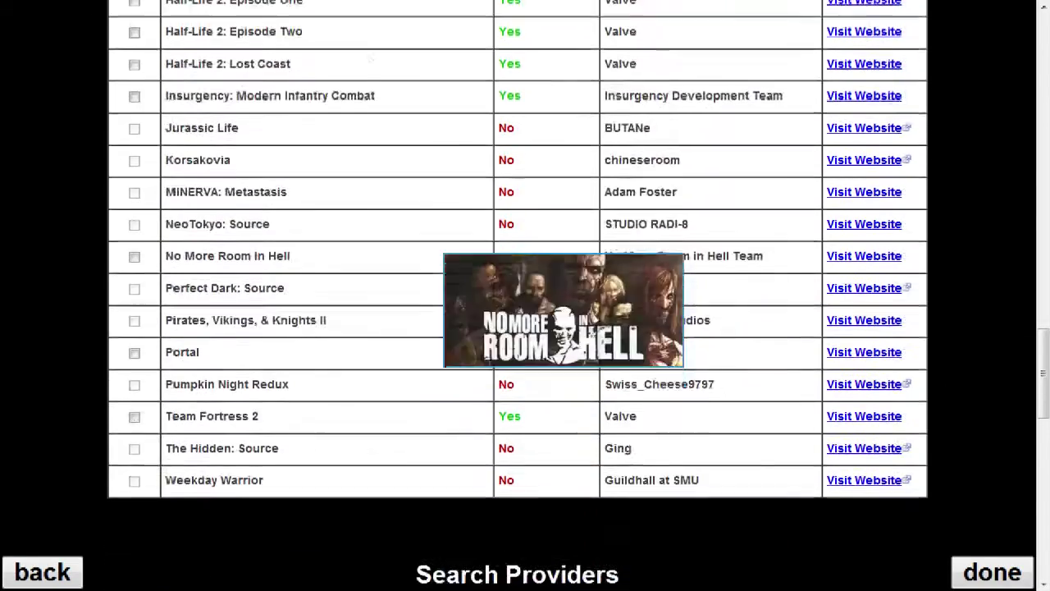
pyautogui.scroll(1, 525, 328)
pyautogui.scroll(-1, 525, 328)
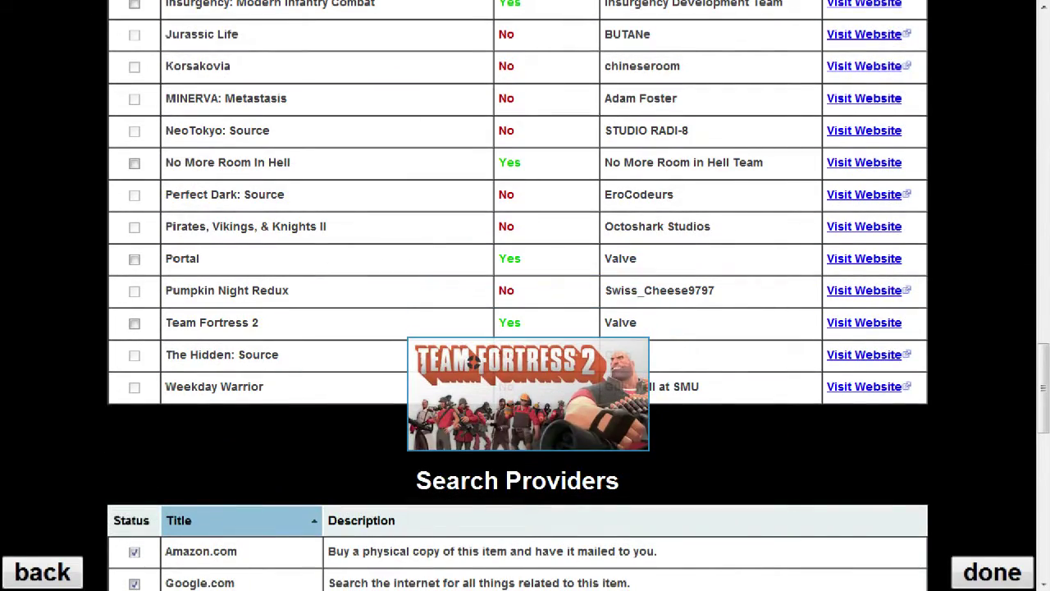
pyautogui.scroll(-3, 525, 329)
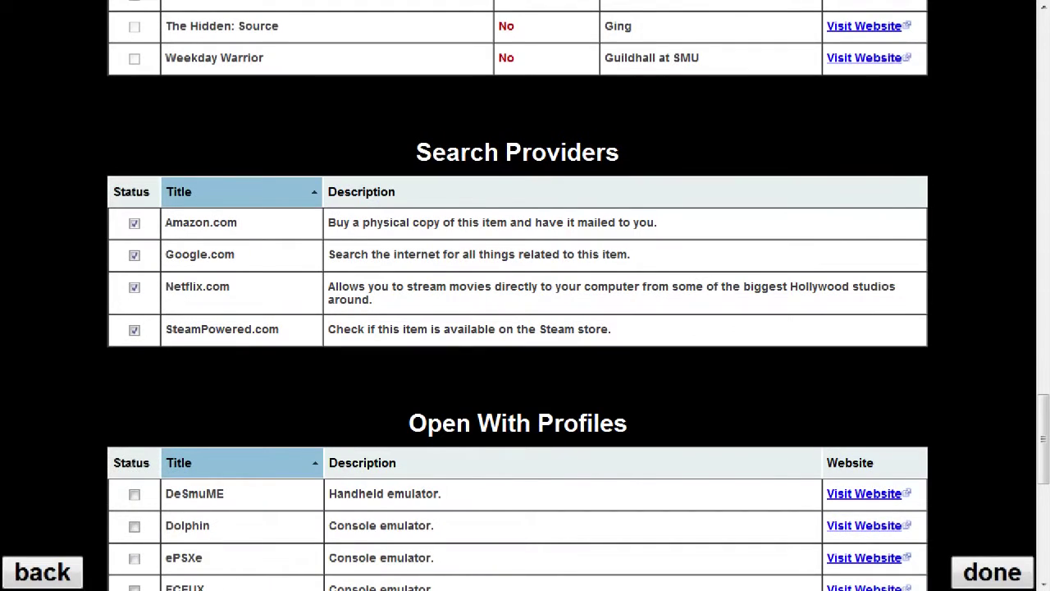
pyautogui.scroll(-3, 525, 328)
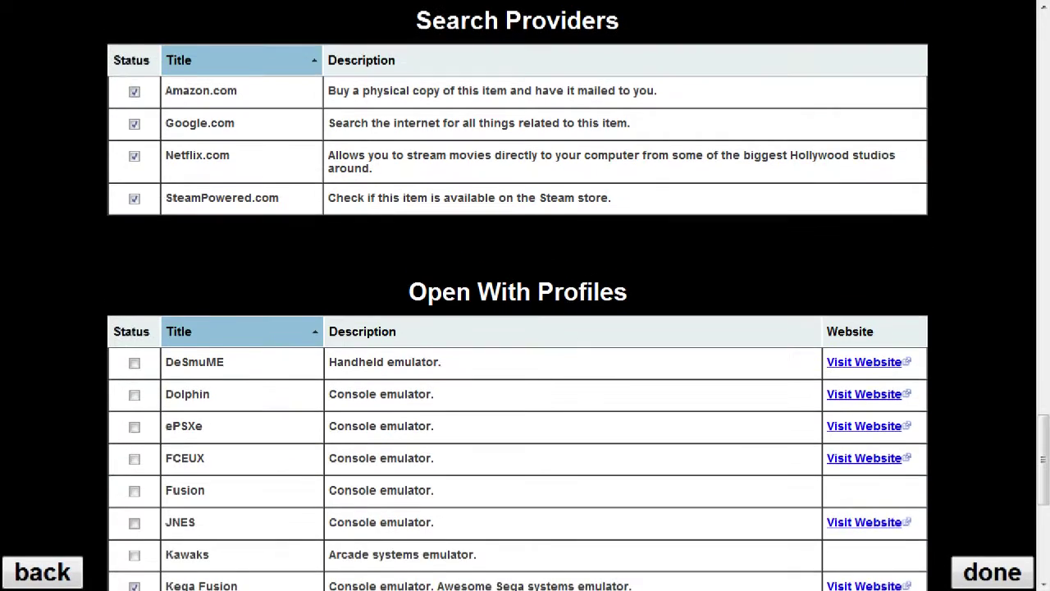
# - Enable PCSX2 in the Open With Profiles list and finish managing addons to return to the arcade
pyautogui.scroll(-1, 528, 277)
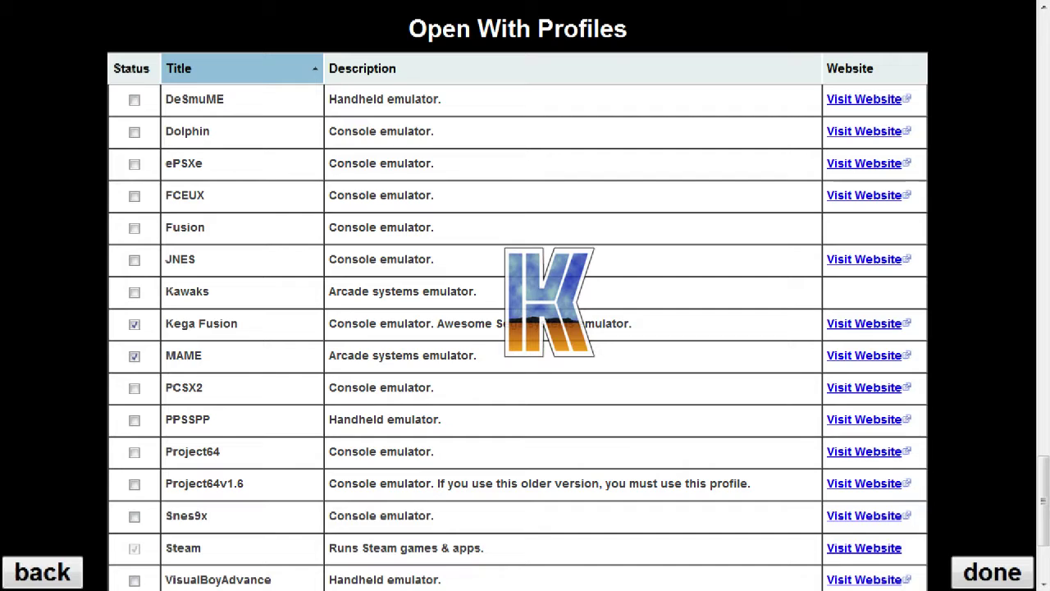
pyautogui.scroll(-2, 516, 304)
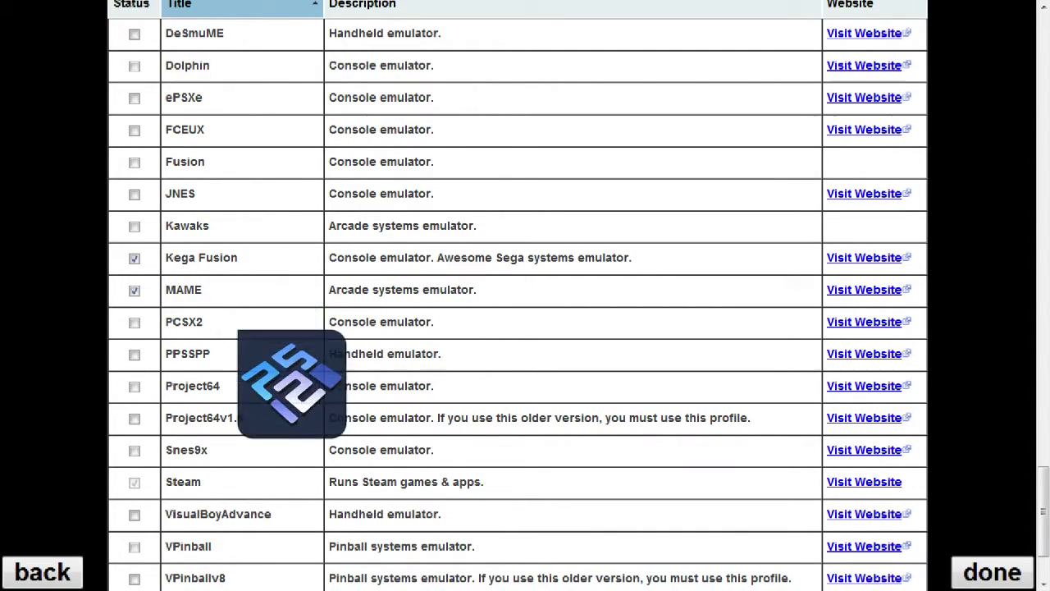
pyautogui.scroll(2, 246, 164)
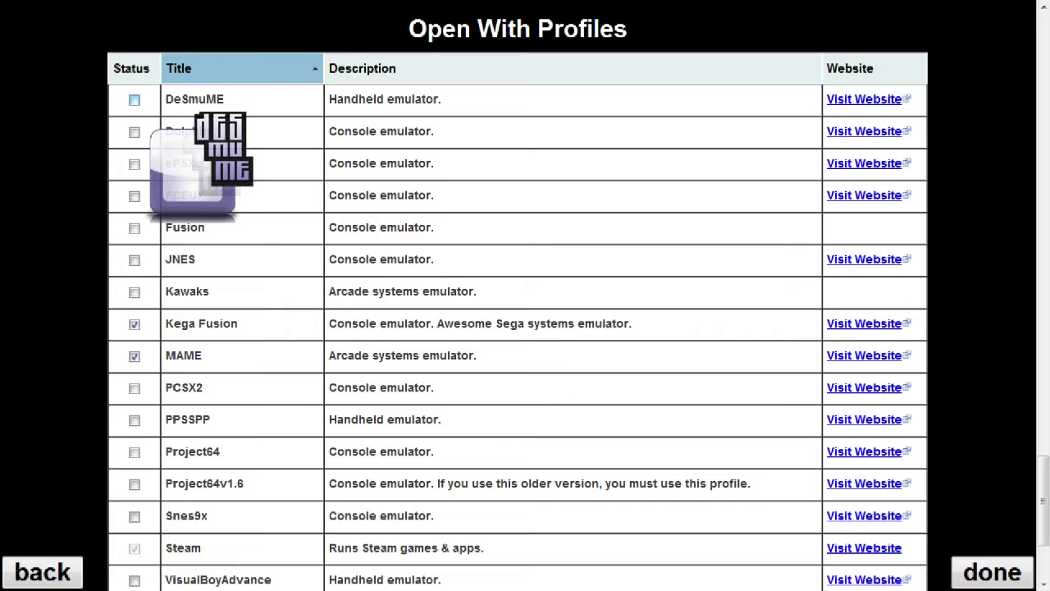
pyautogui.scroll(-5, 204, 283)
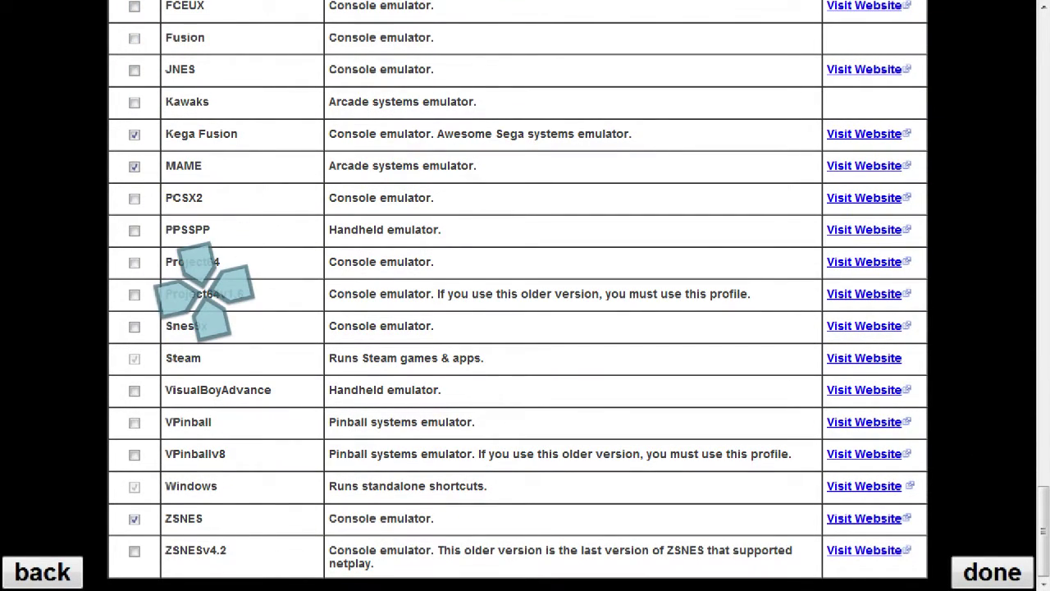
pyautogui.click(135, 198)
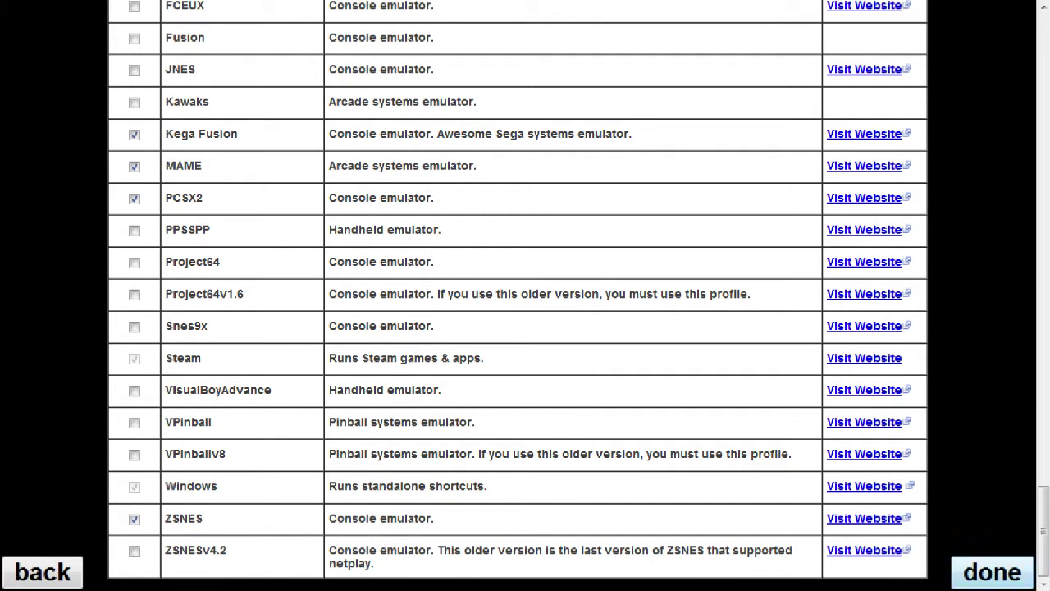
pyautogui.click(993, 572)
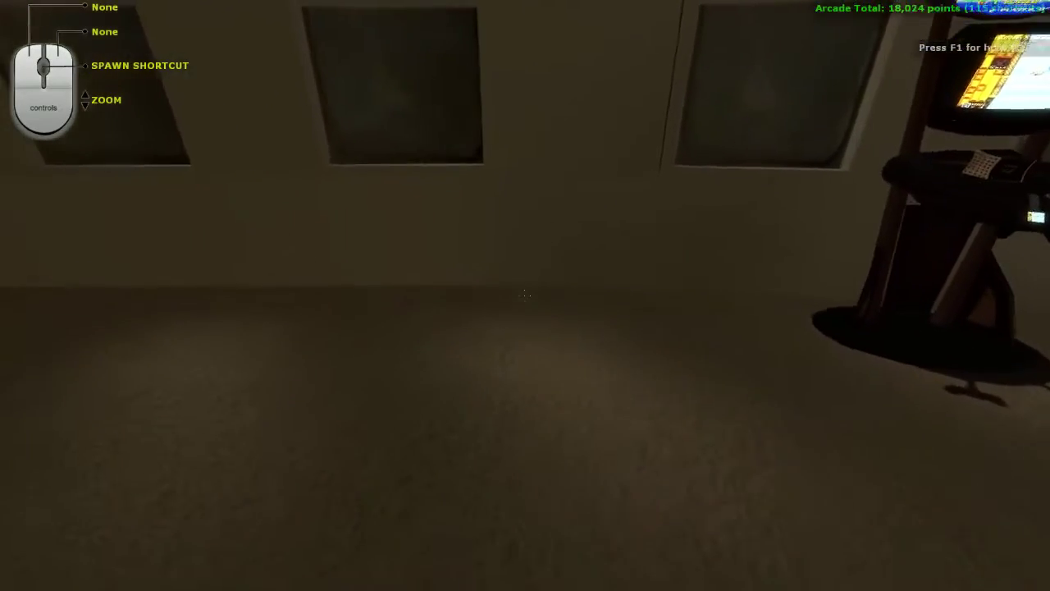
# - Spawn a new shortcut on the empty floor by the windows, set to open with ZSNES as type snes
pyautogui.middleClick(525, 294)
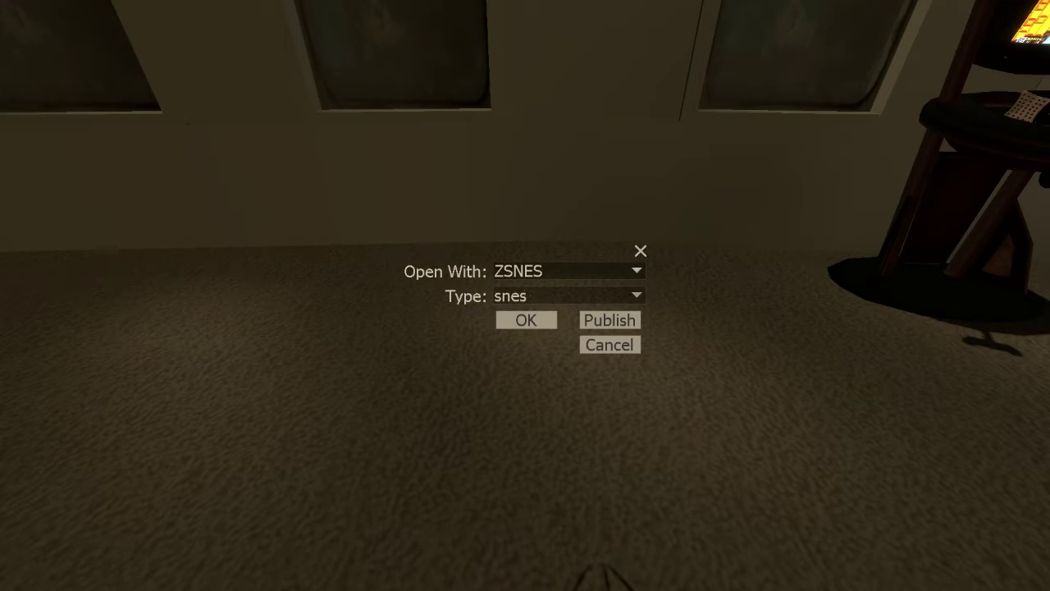
pyautogui.click(635, 271)
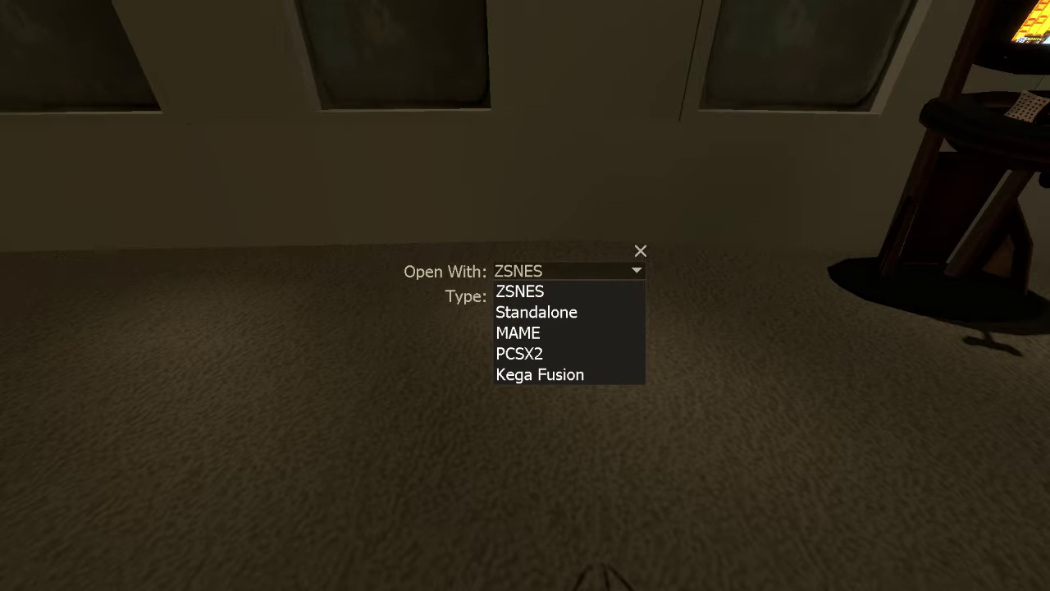
pyautogui.click(529, 291)
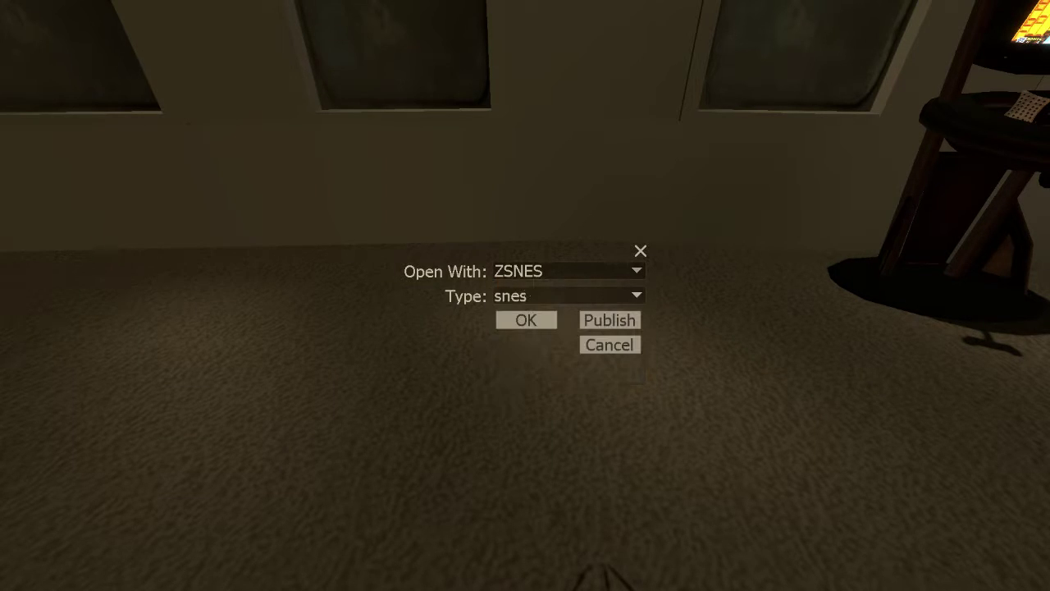
pyautogui.click(526, 320)
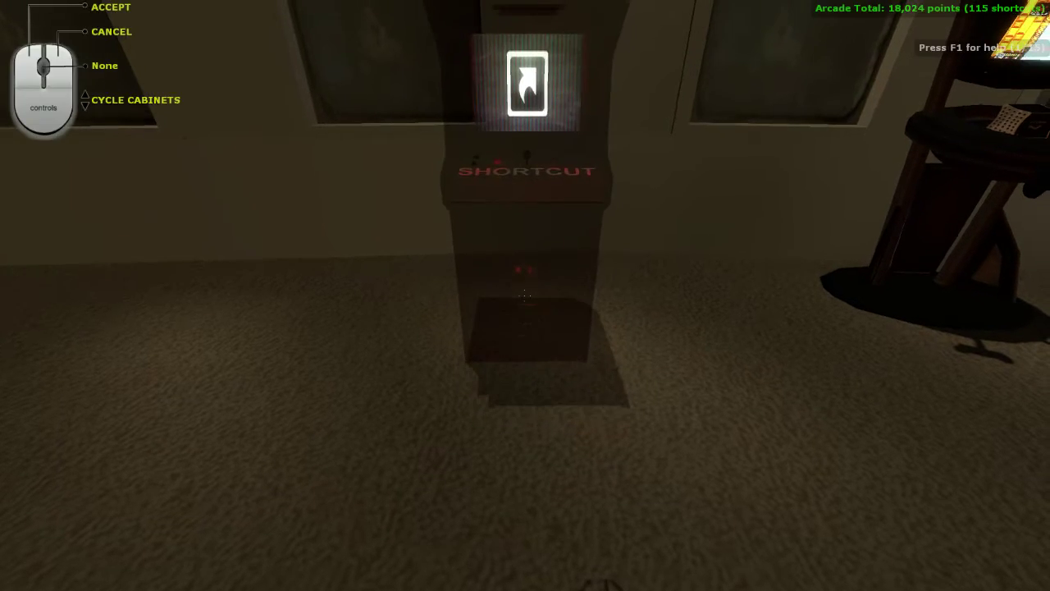
# - Cycle through the cabinet models and place the Contra III: The Alien Wars shortcut by the windows as the red shelved cabinet with a flat screen
pyautogui.press('s')
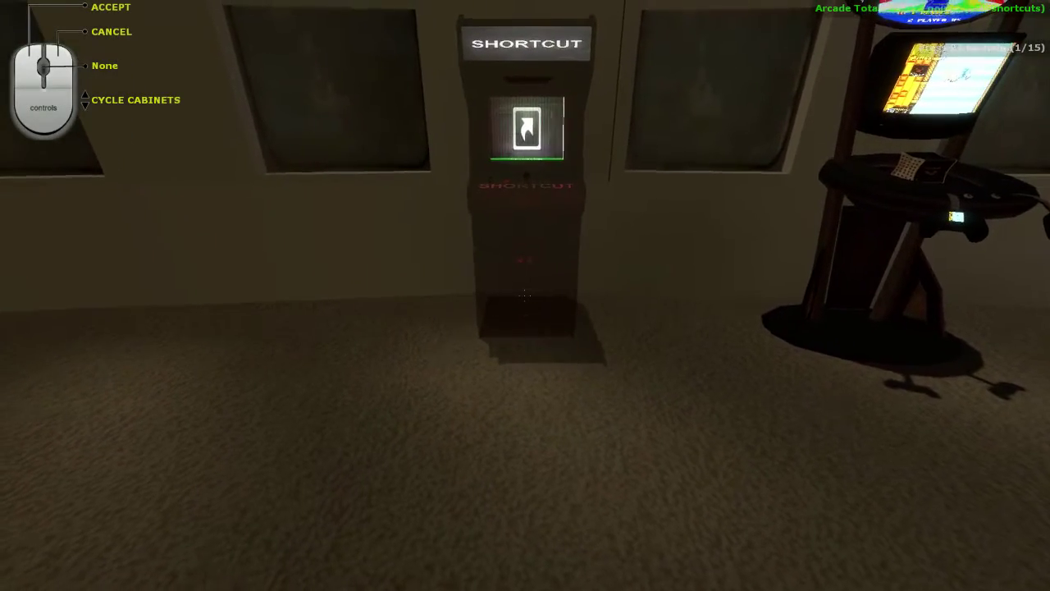
pyautogui.scroll(-2, 525, 295)
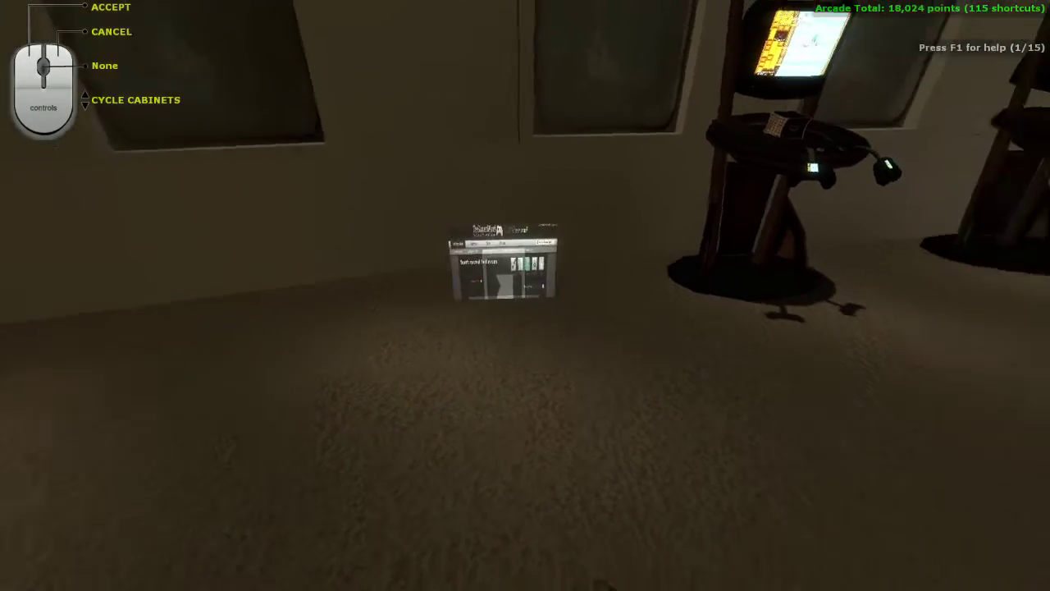
pyautogui.scroll(-3, 525, 295)
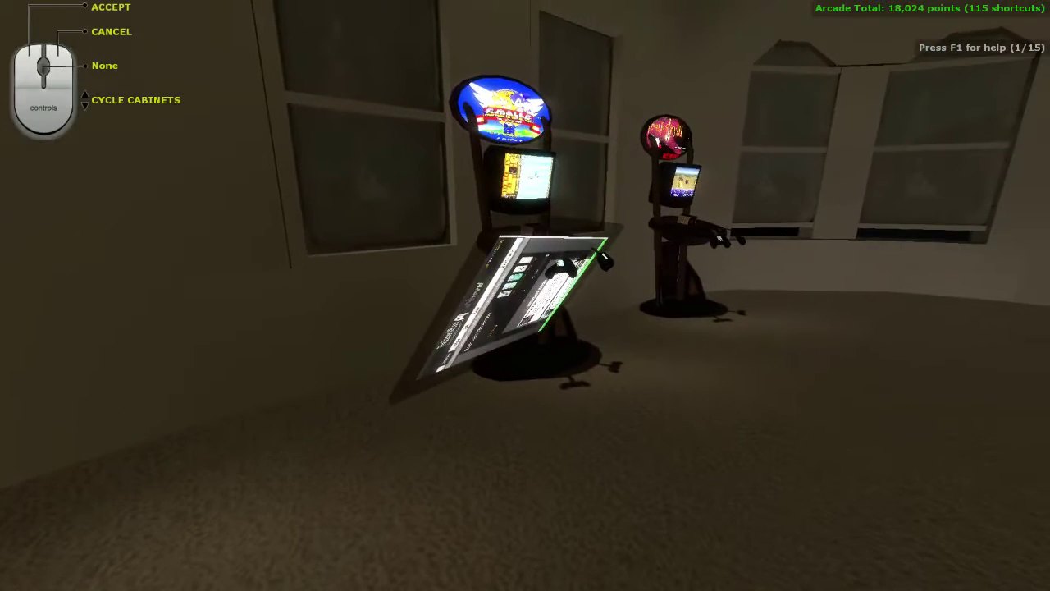
pyautogui.scroll(-4, 525, 295)
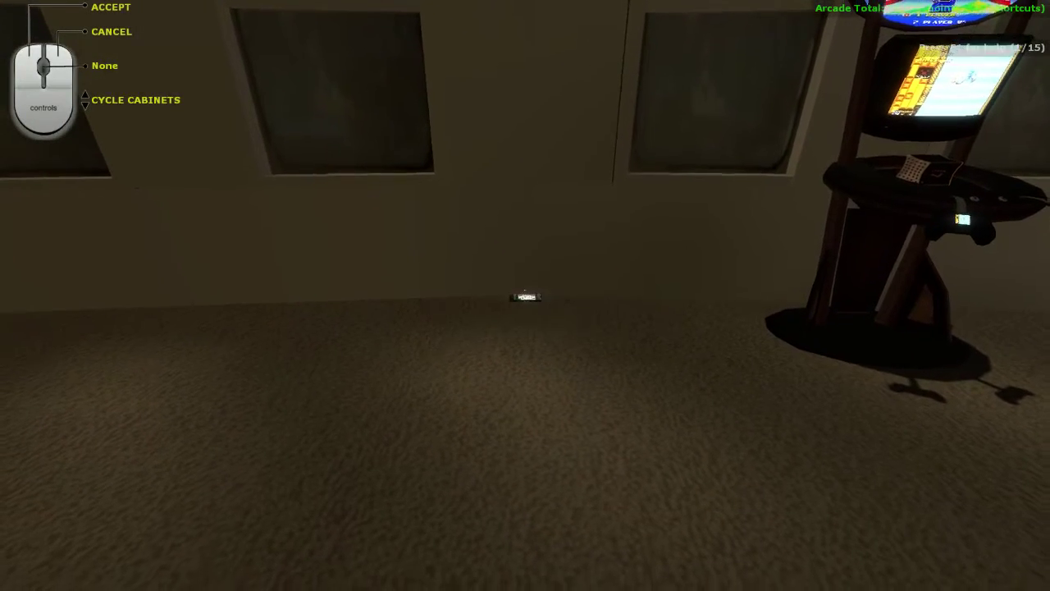
pyautogui.scroll(-2, 525, 295)
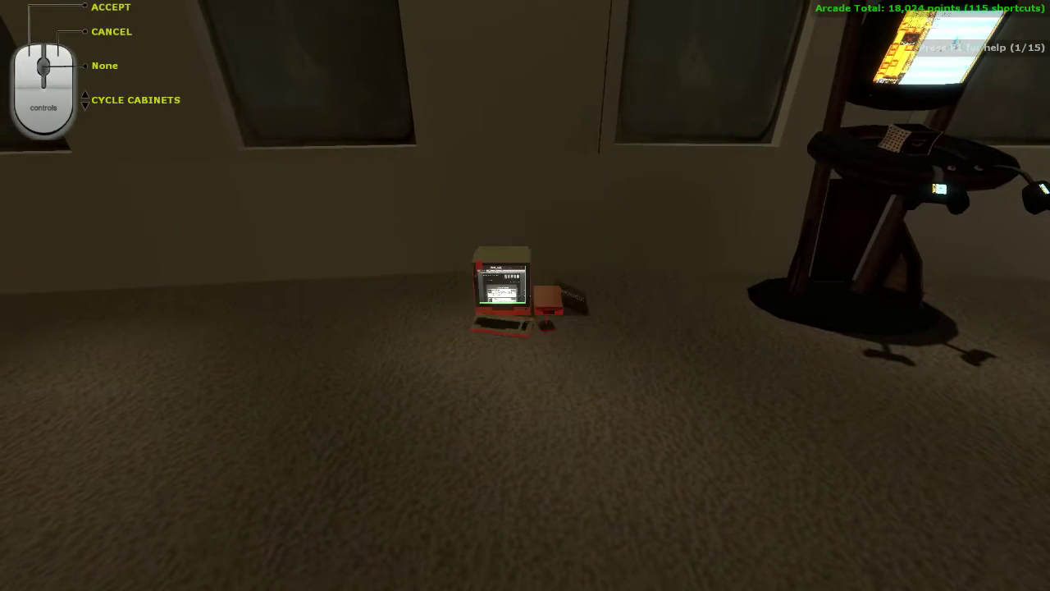
pyautogui.scroll(-4, 525, 295)
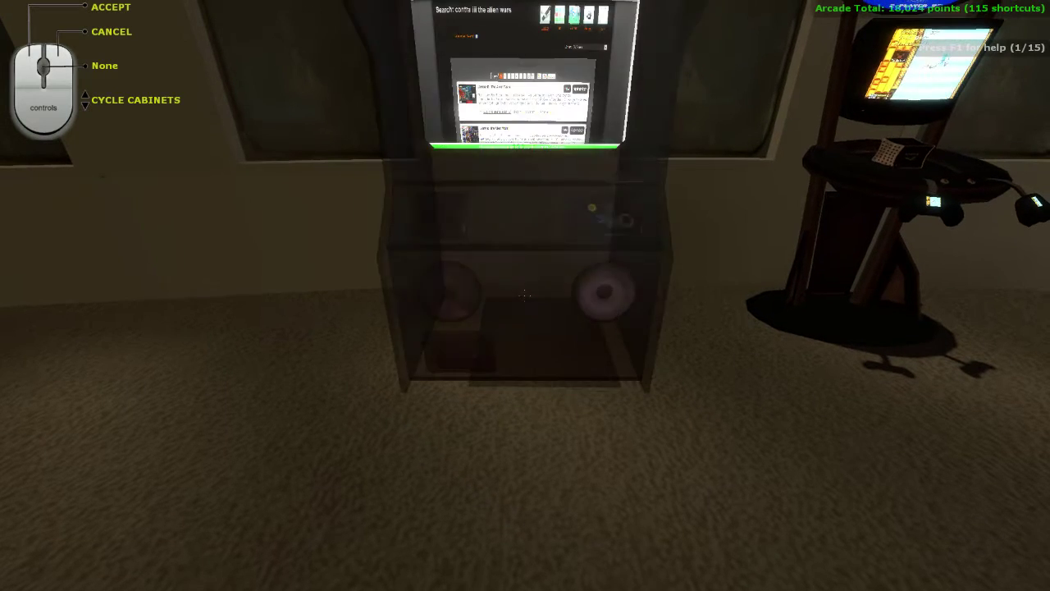
pyautogui.press('w')
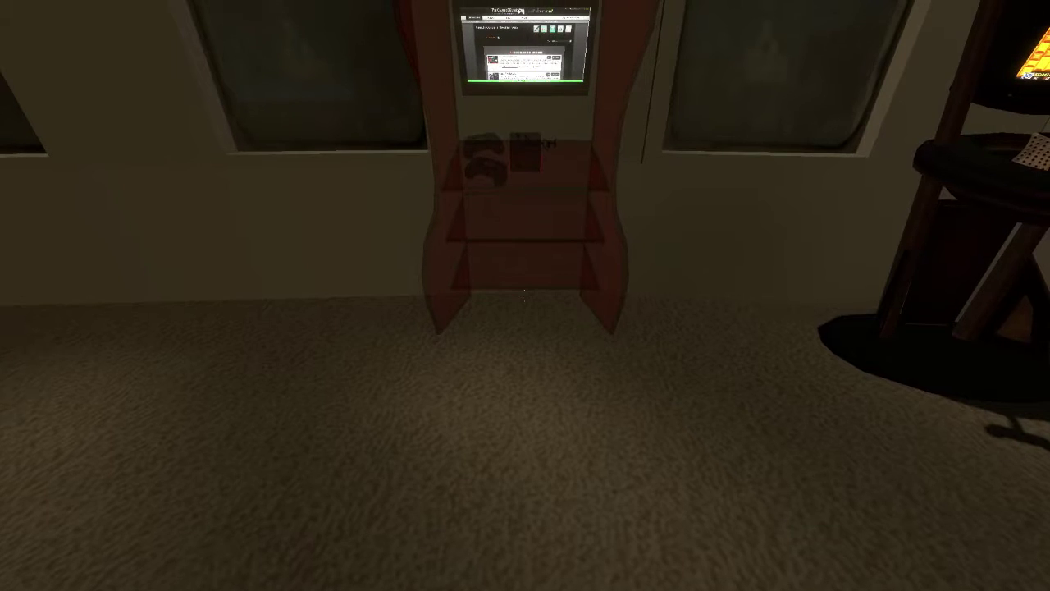
pyautogui.click(525, 295)
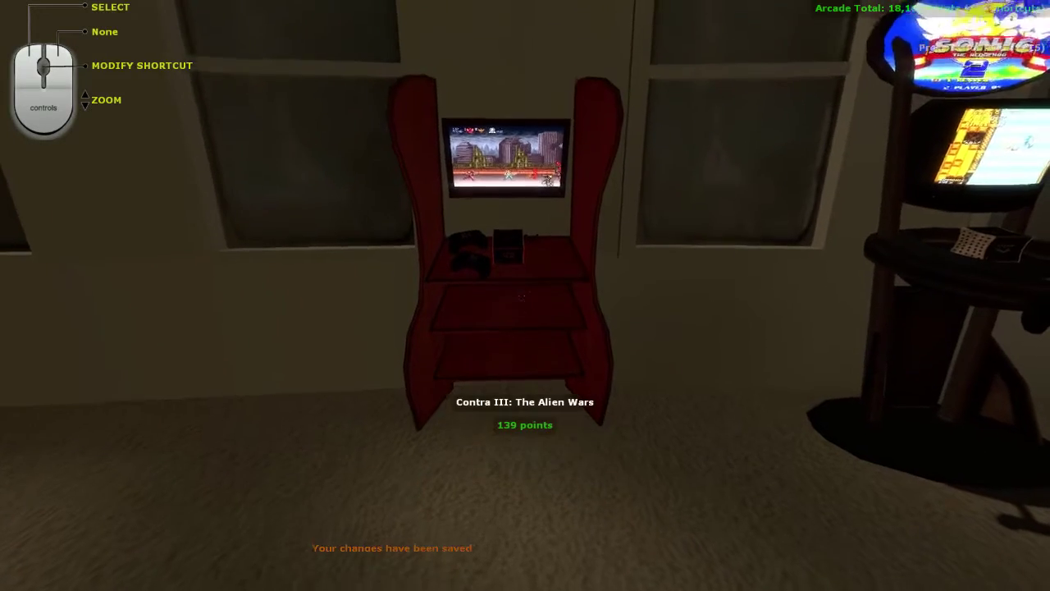
# - Walk up to the red Contra III: The Alien Wars cabinet, select it and launch the game
pyautogui.press('w')
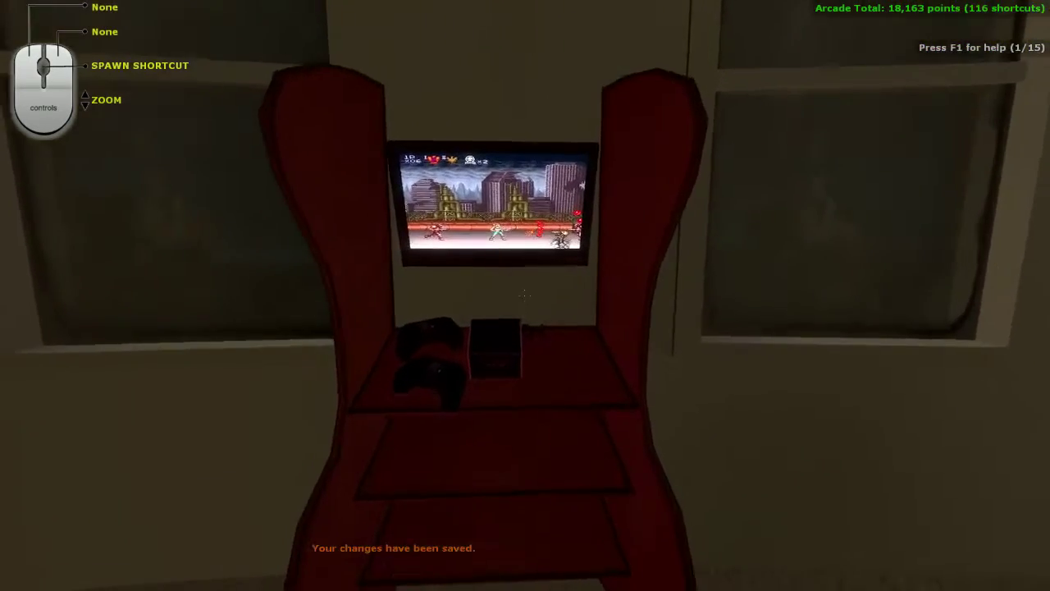
pyautogui.press('w')
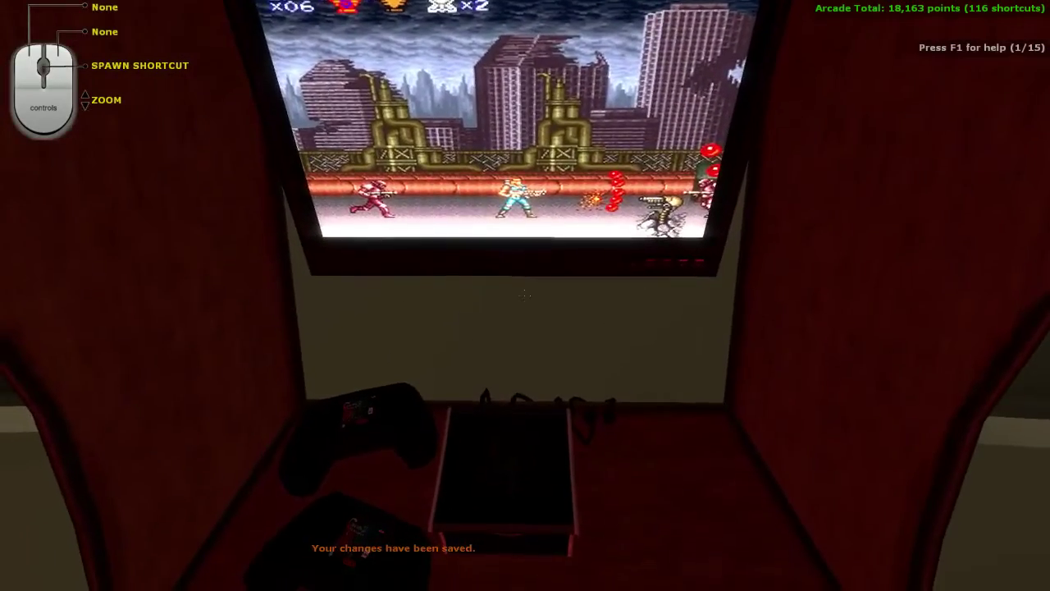
pyautogui.press('s')
pyautogui.press('w')
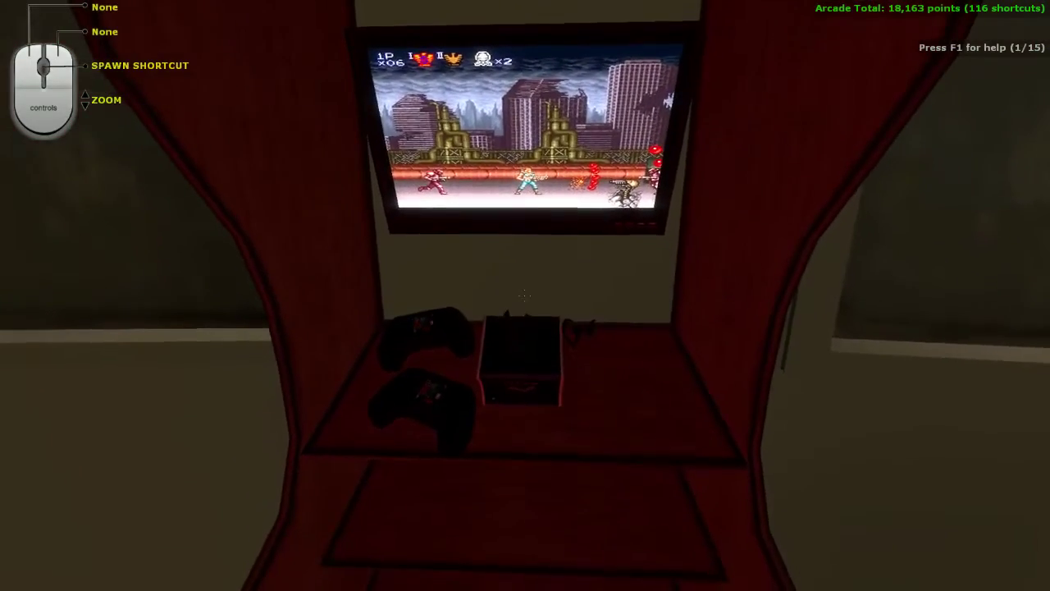
pyautogui.press('s')
pyautogui.click(525, 295)
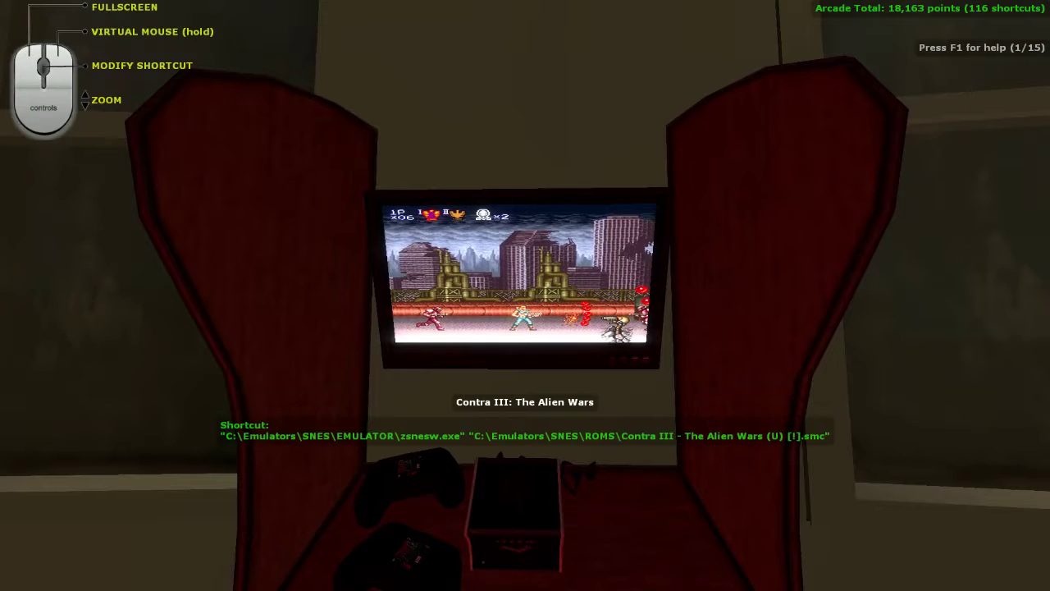
pyautogui.click(525, 295)
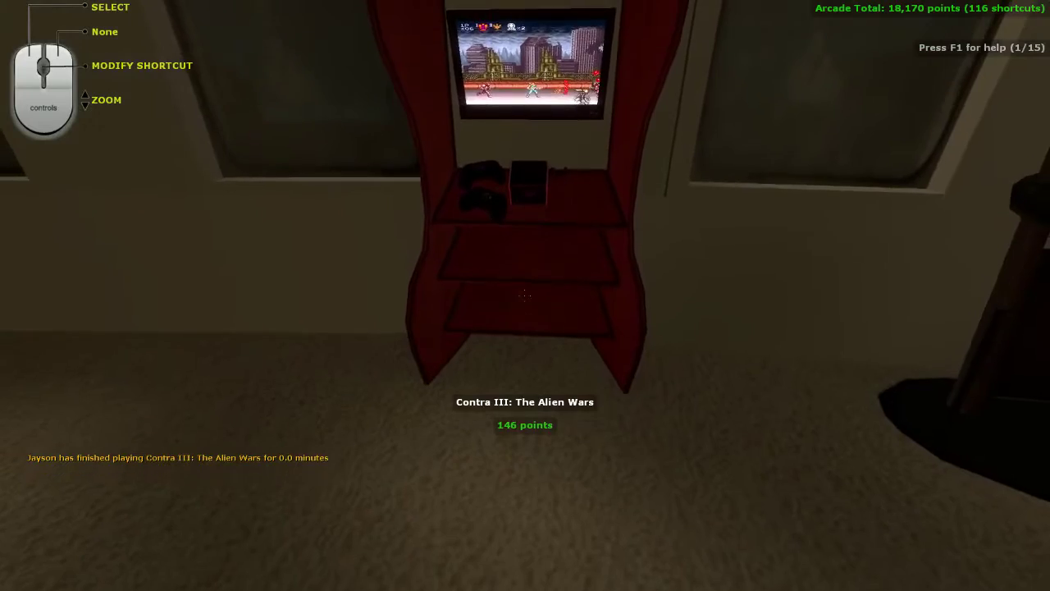
pyautogui.press('w')
pyautogui.press('w')
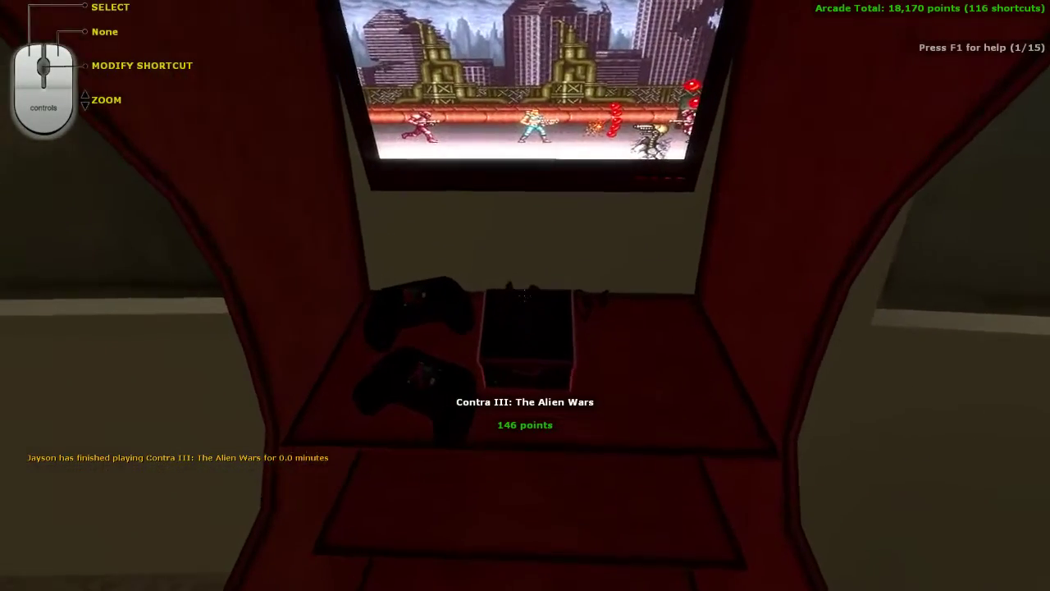
pyautogui.press('s')
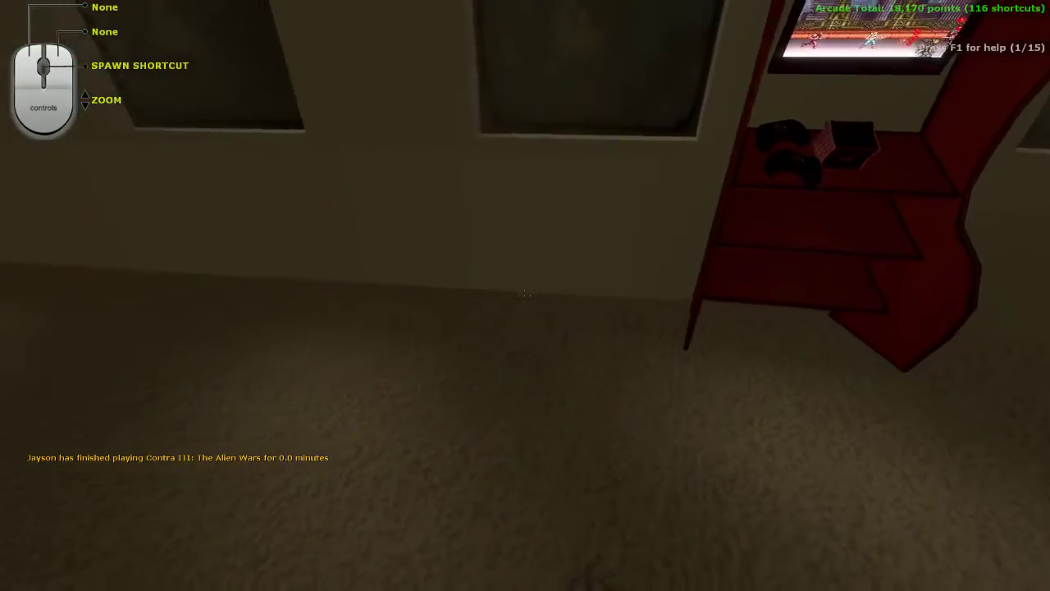
pyautogui.middleClick(525, 294)
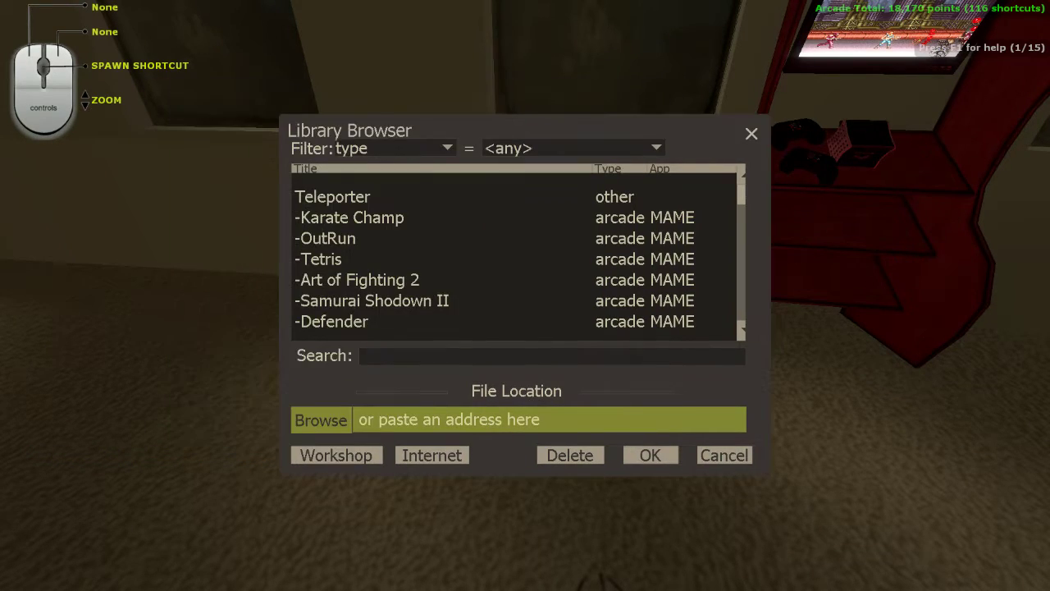
pyautogui.click(724, 455)
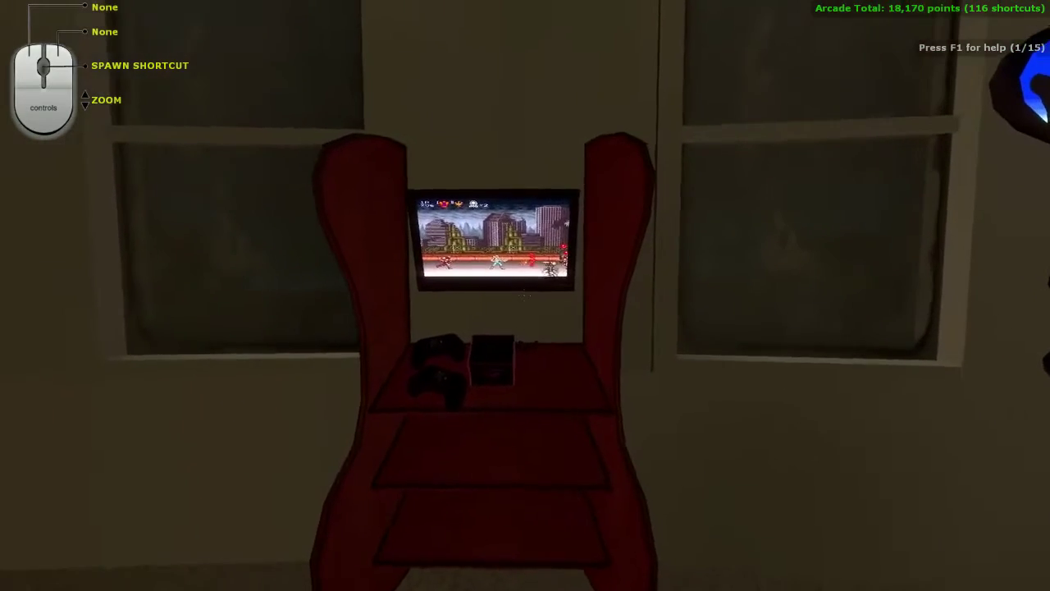
# - Open the Contra III: The Alien Wars item for editing in fullscreen and go to the management page of its ZSNES profile
pyautogui.press('w')
pyautogui.rightClick(525, 295)
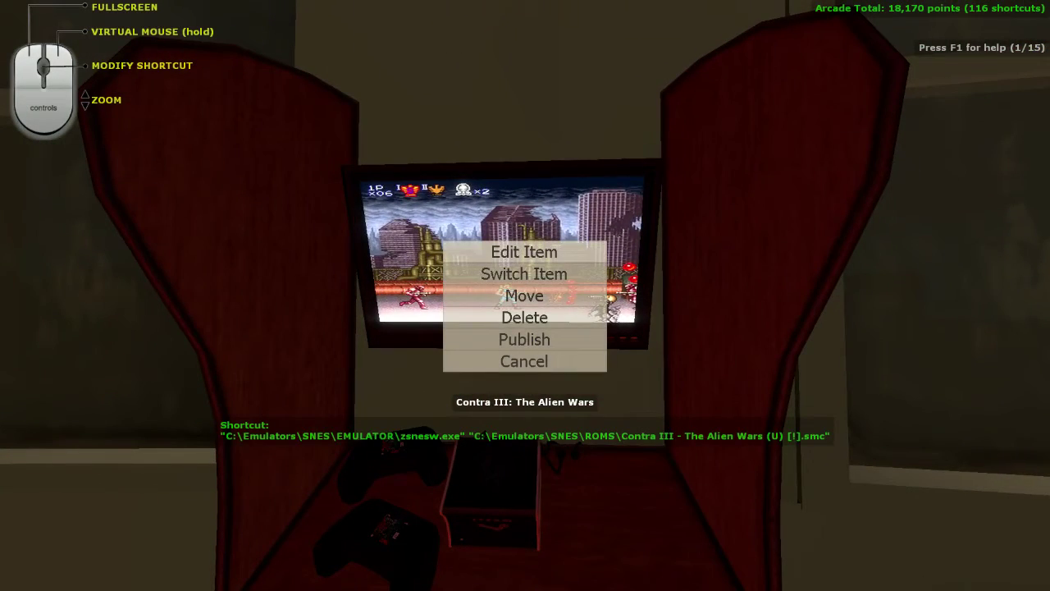
pyautogui.click(524, 252)
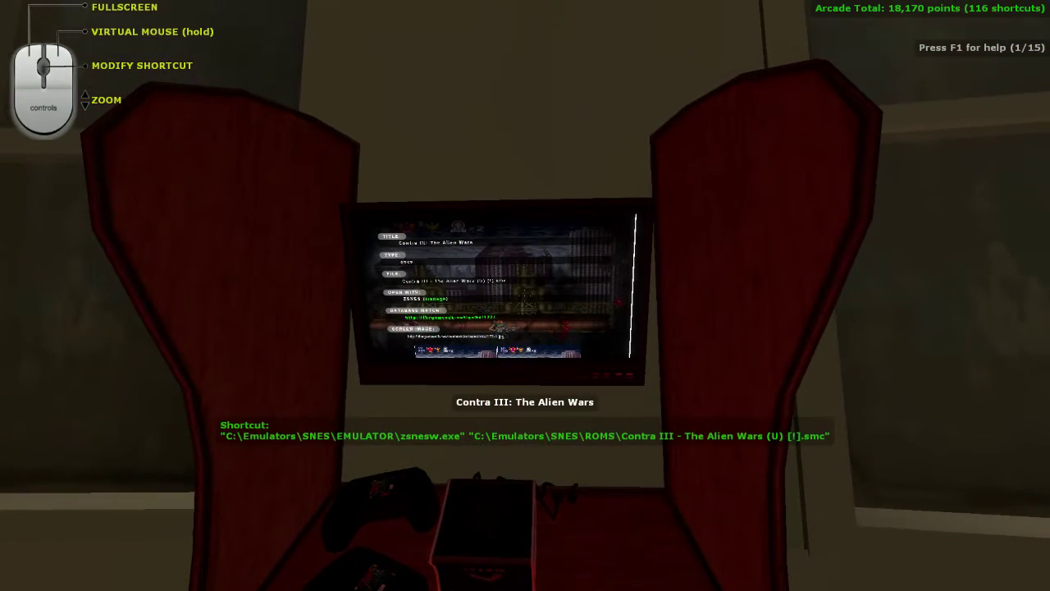
pyautogui.click(525, 295)
pyautogui.scroll(-4, 525, 296)
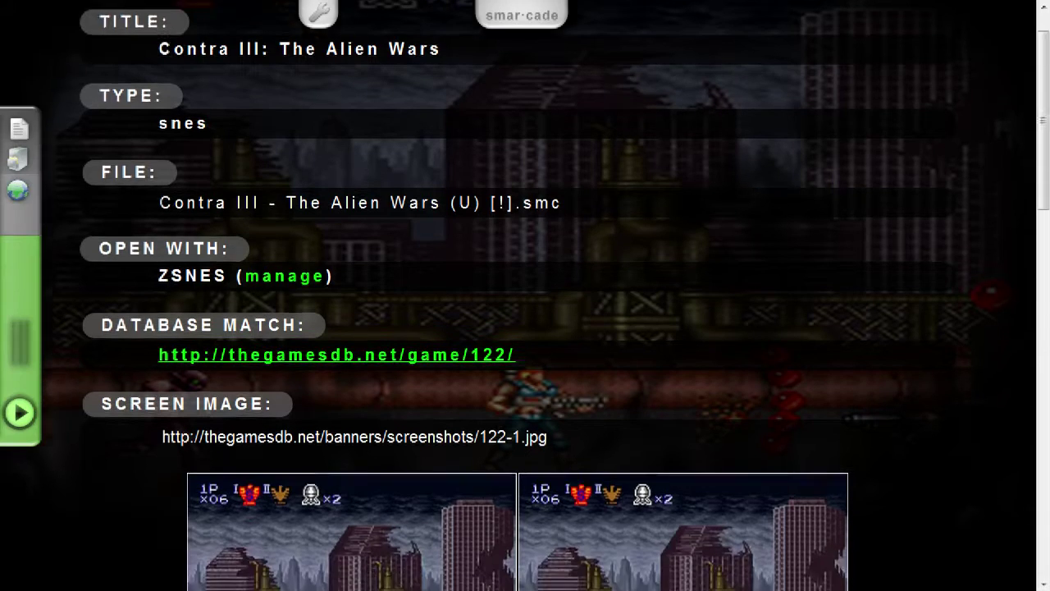
pyautogui.scroll(3, 525, 295)
pyautogui.moveTo(245, 265)
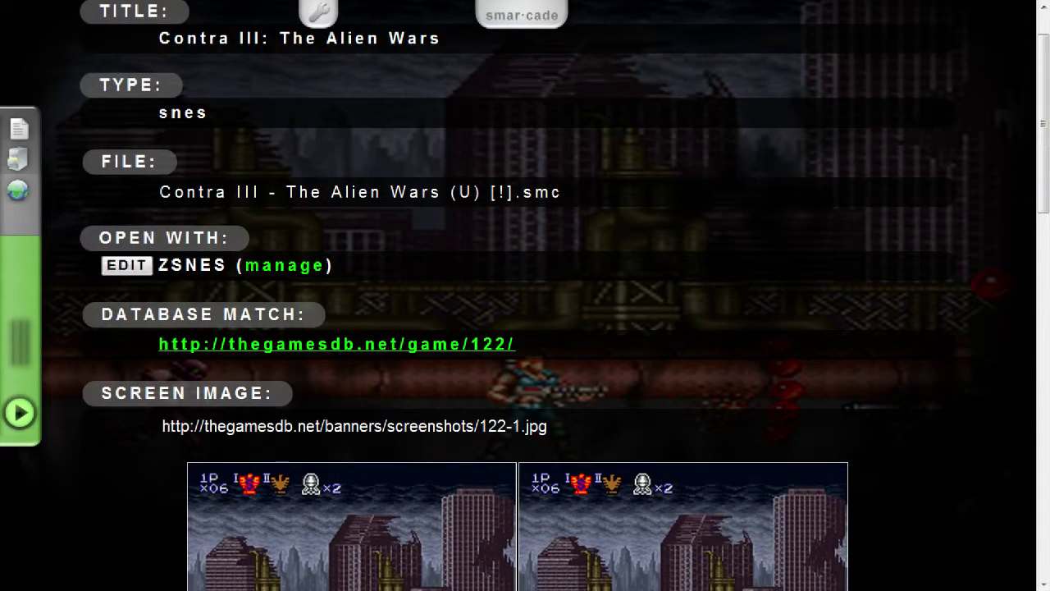
pyautogui.click(284, 265)
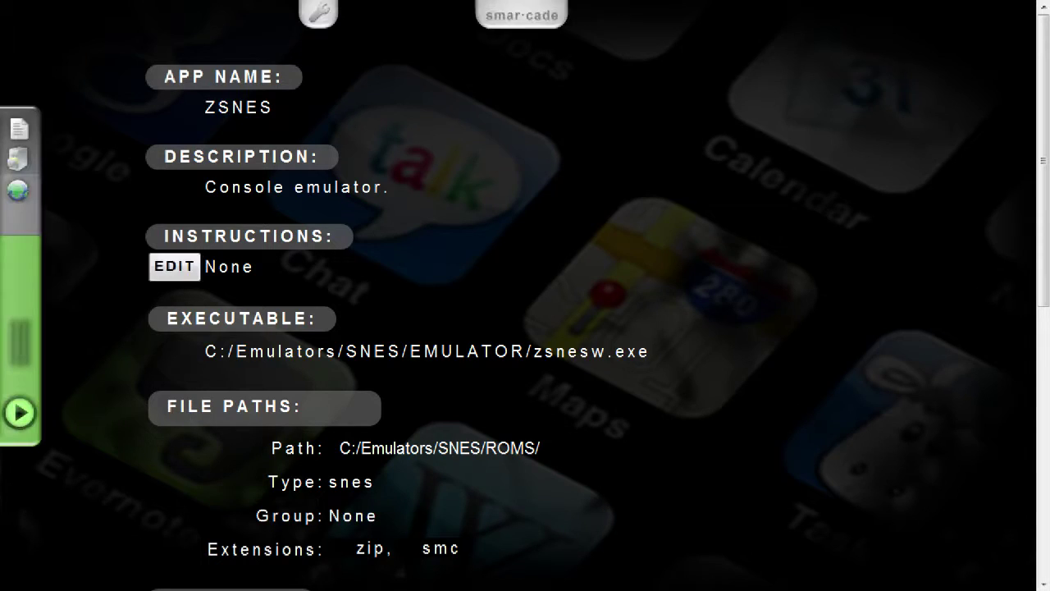
# - Review the ZSNES profile's executable, file paths, commands, and screenshot and marquees folders, and return to the arcade
pyautogui.scroll(-1, 284, 265)
pyautogui.moveTo(174, 286)
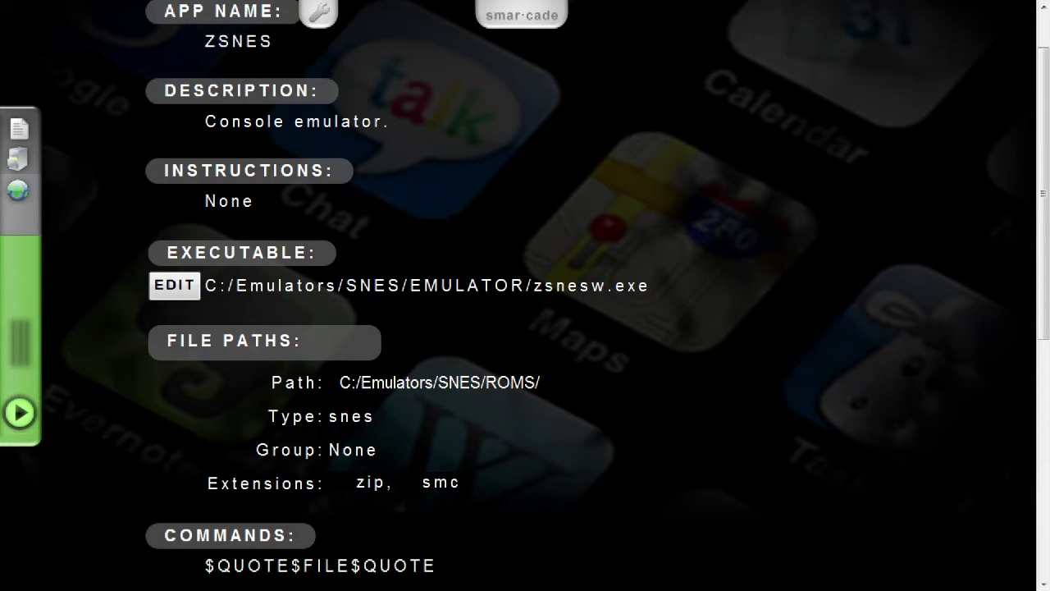
pyautogui.scroll(-2, 178, 250)
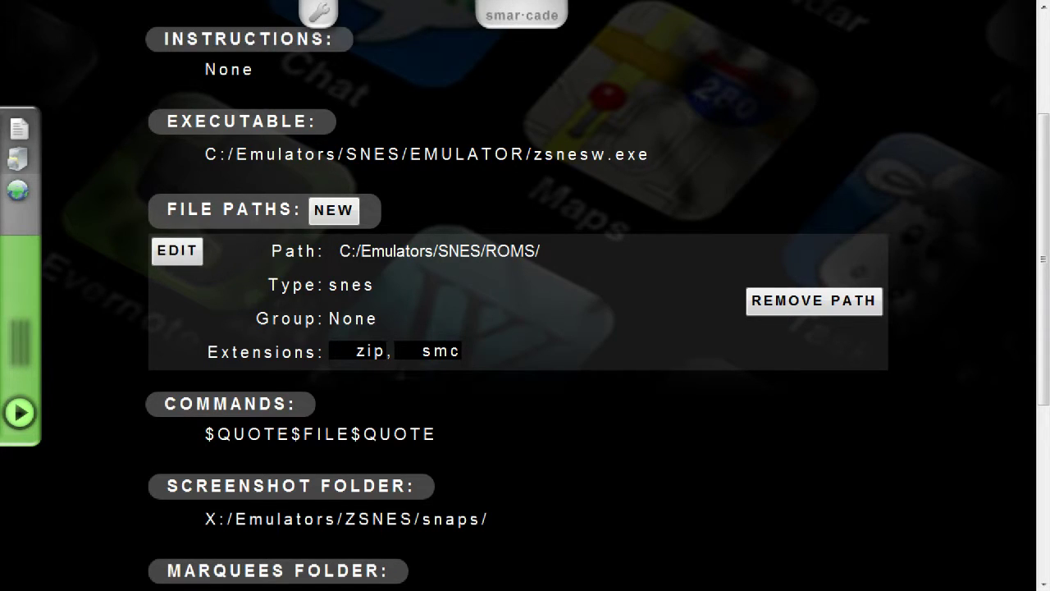
pyautogui.scroll(-1, 177, 318)
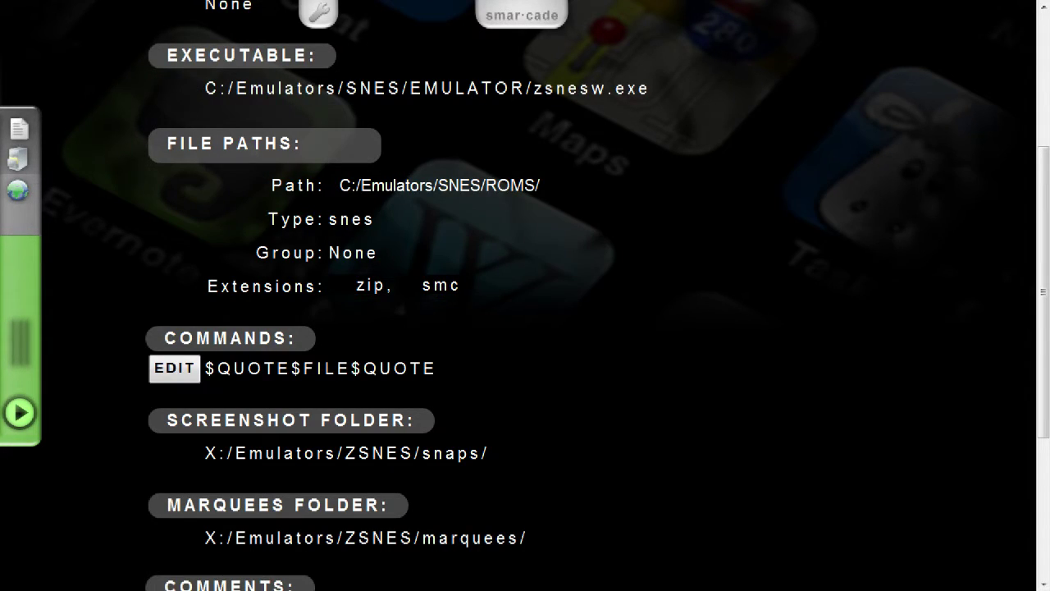
pyautogui.scroll(-1, 525, 328)
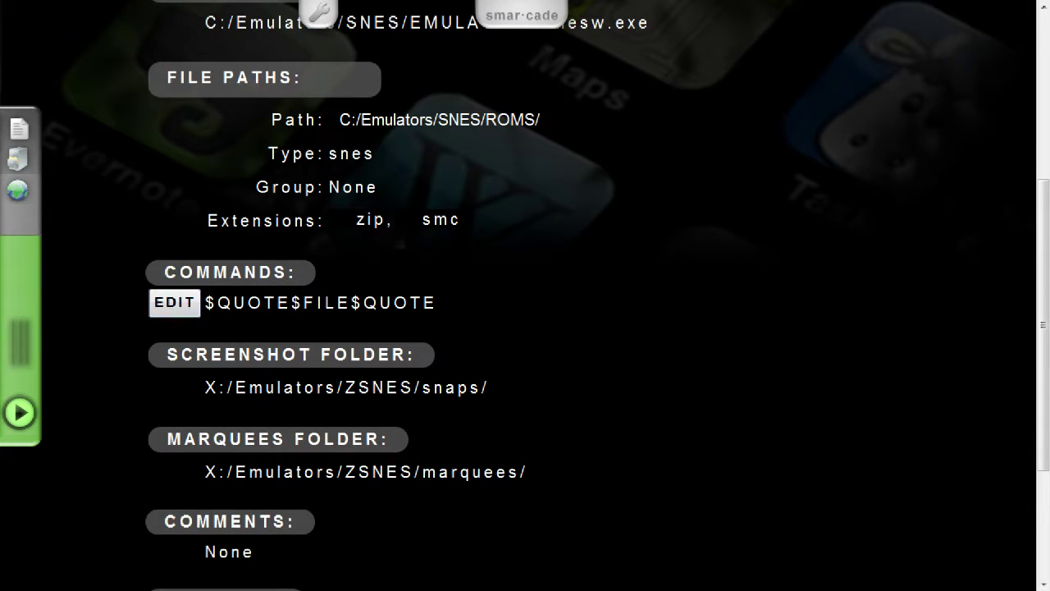
pyautogui.scroll(5, 173, 302)
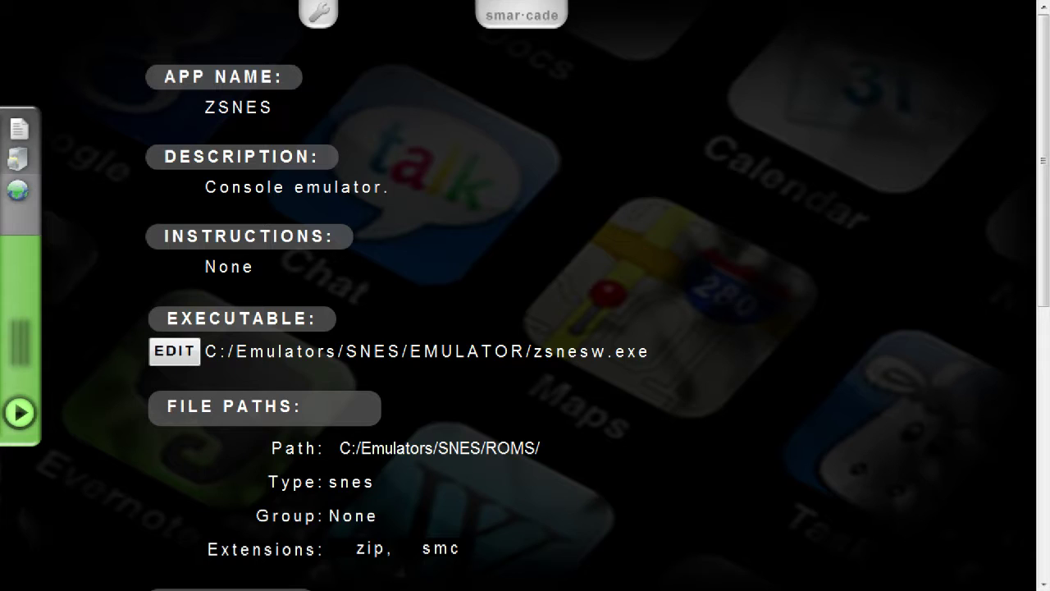
pyautogui.press('Escape')
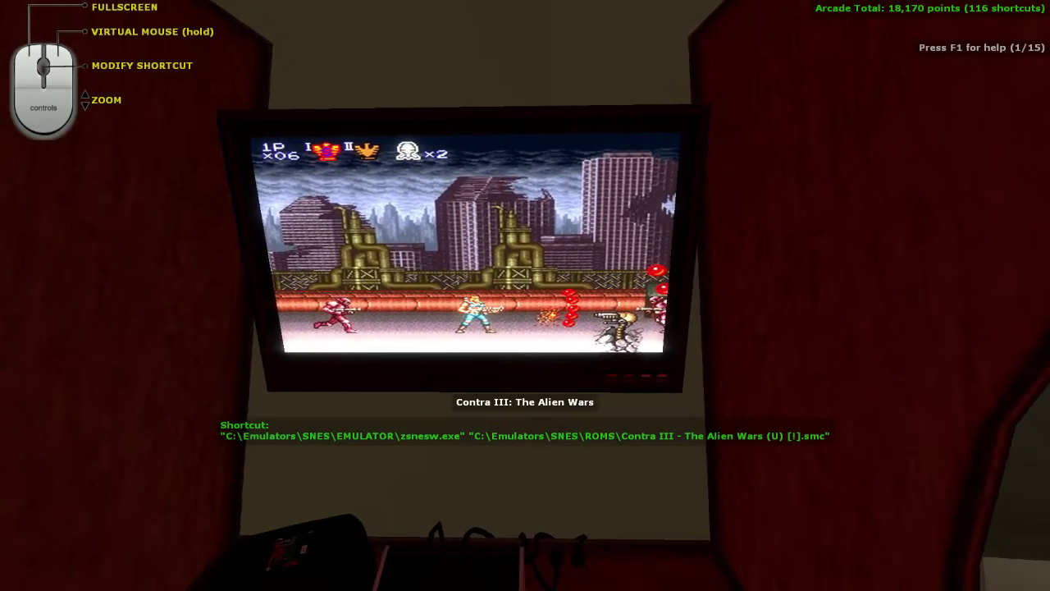
# - Open the Steam overlay from the Contra III cabinet and bring its web browser window with the Google page to the front
pyautogui.scroll(-2, 525, 295)
pyautogui.scroll(2, 525, 295)
pyautogui.click(525, 295)
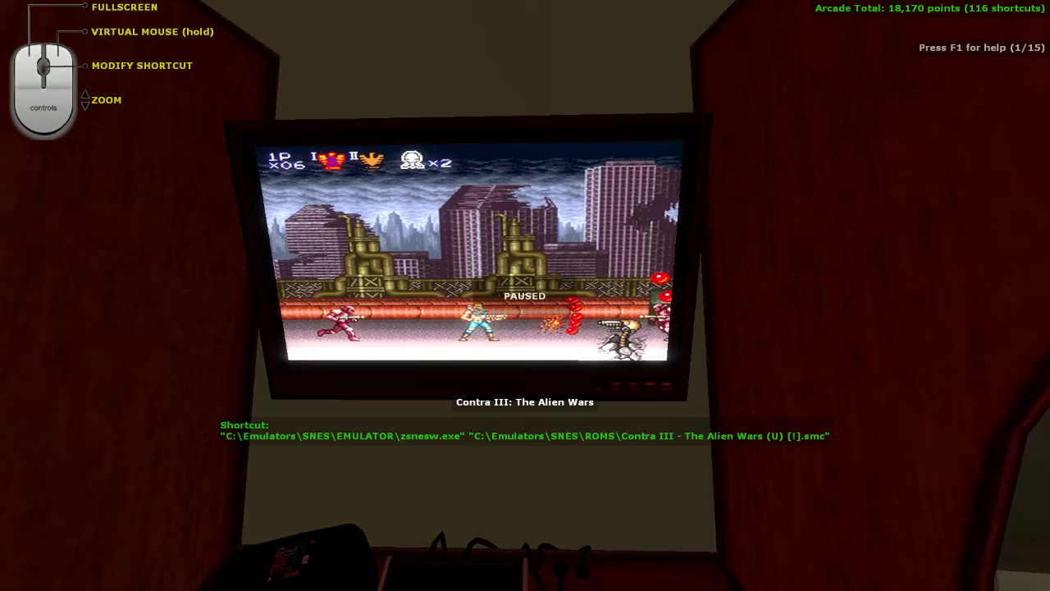
pyautogui.hotkey('shift', 'Tab')
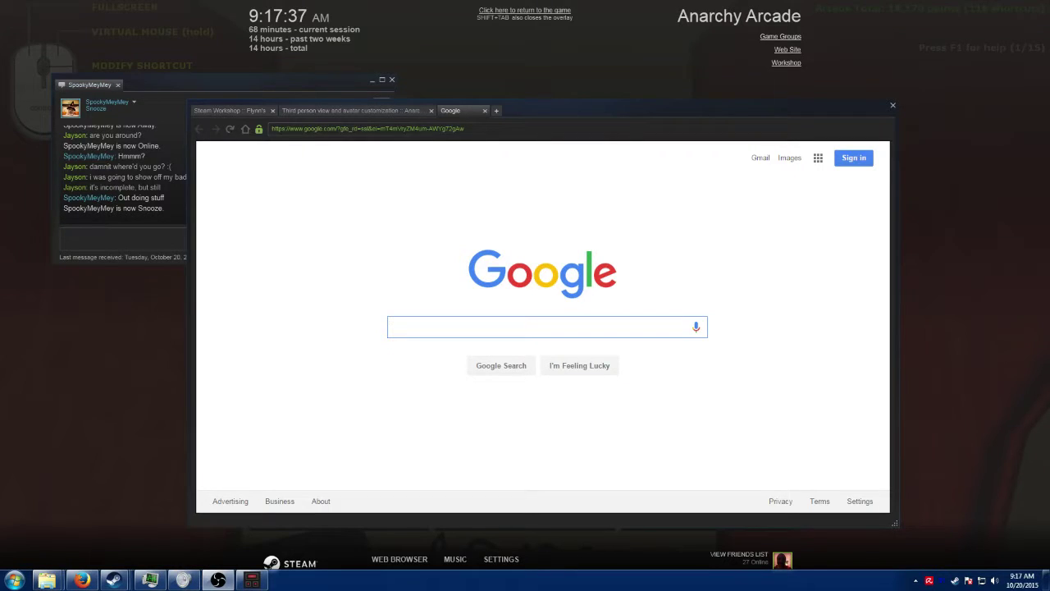
pyautogui.click(124, 241)
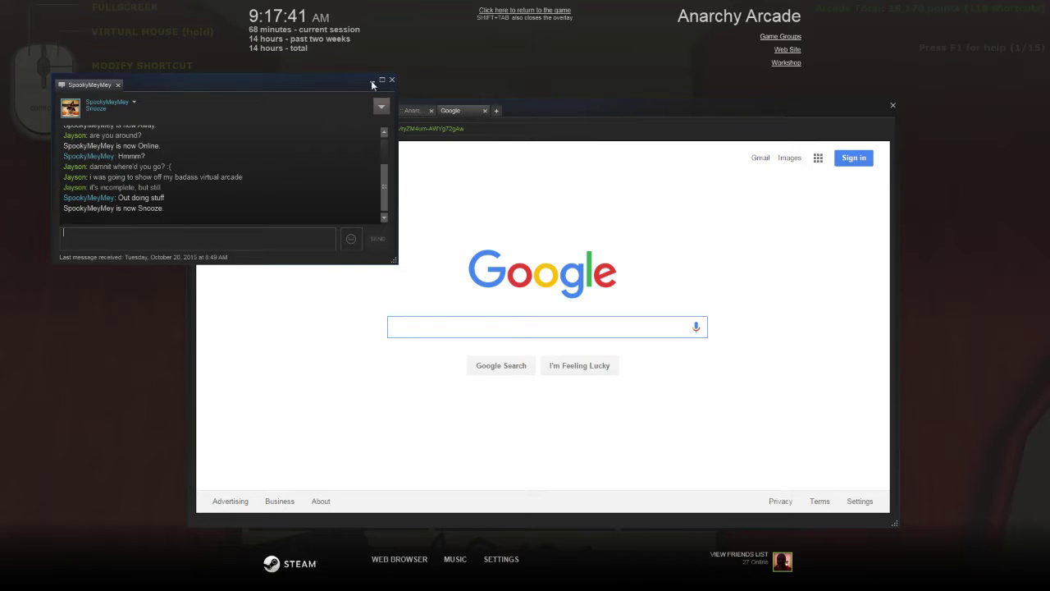
pyautogui.click(678, 277)
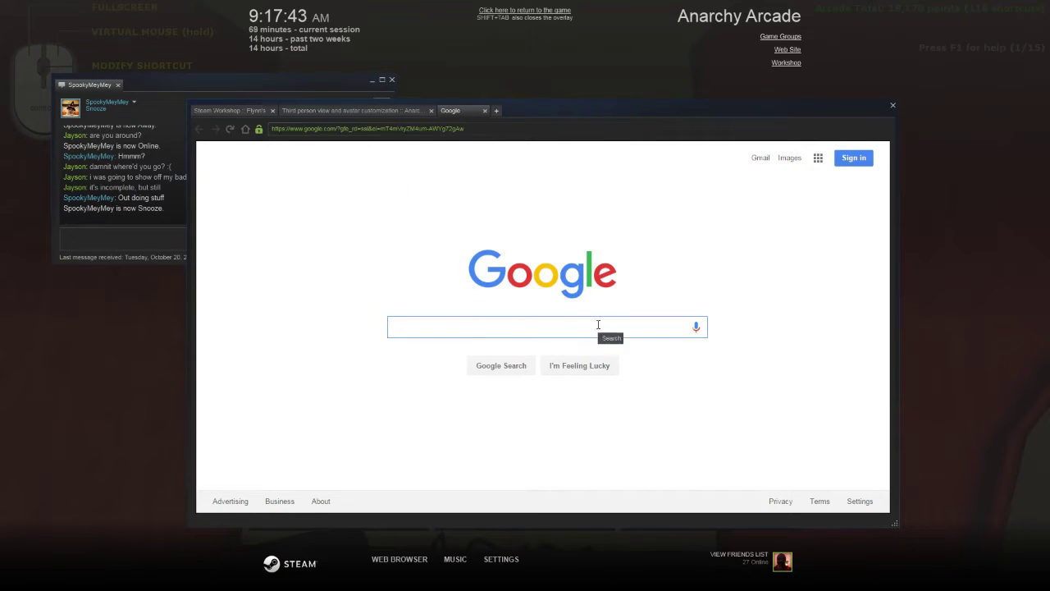
pyautogui.hotkey('shift', 'Tab')
pyautogui.hotkey('shift', 'Tab')
# - Search Google for "contra 3" and switch to the video results
pyautogui.write('contra')
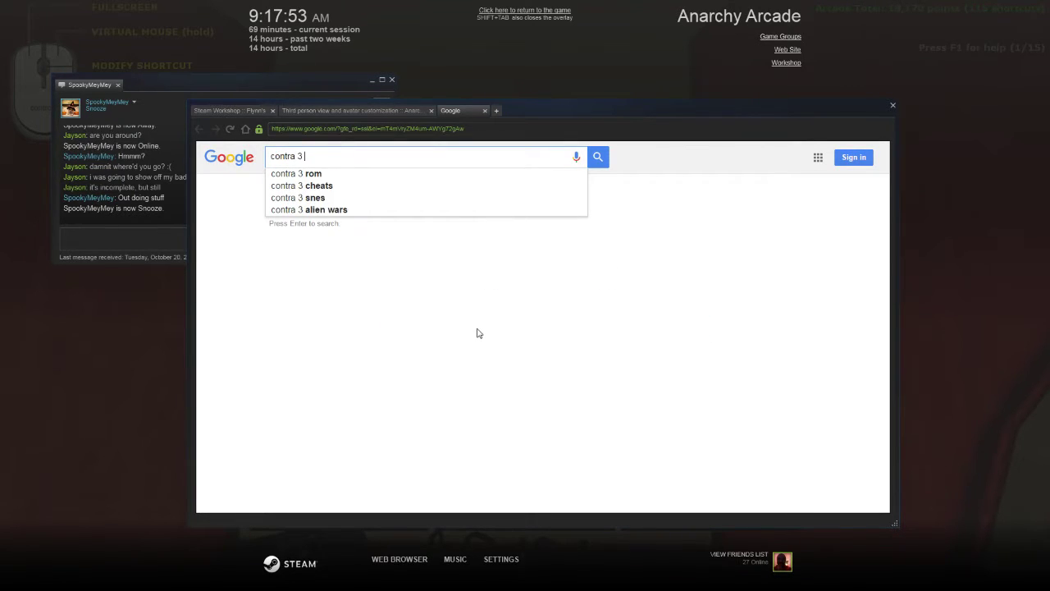
pyautogui.press('Return')
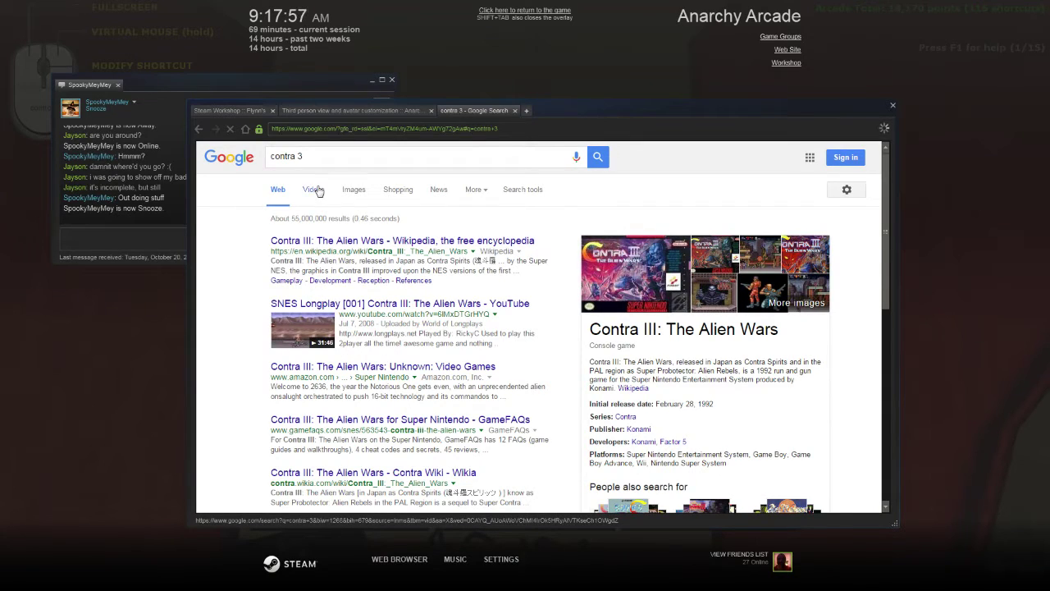
pyautogui.click(313, 190)
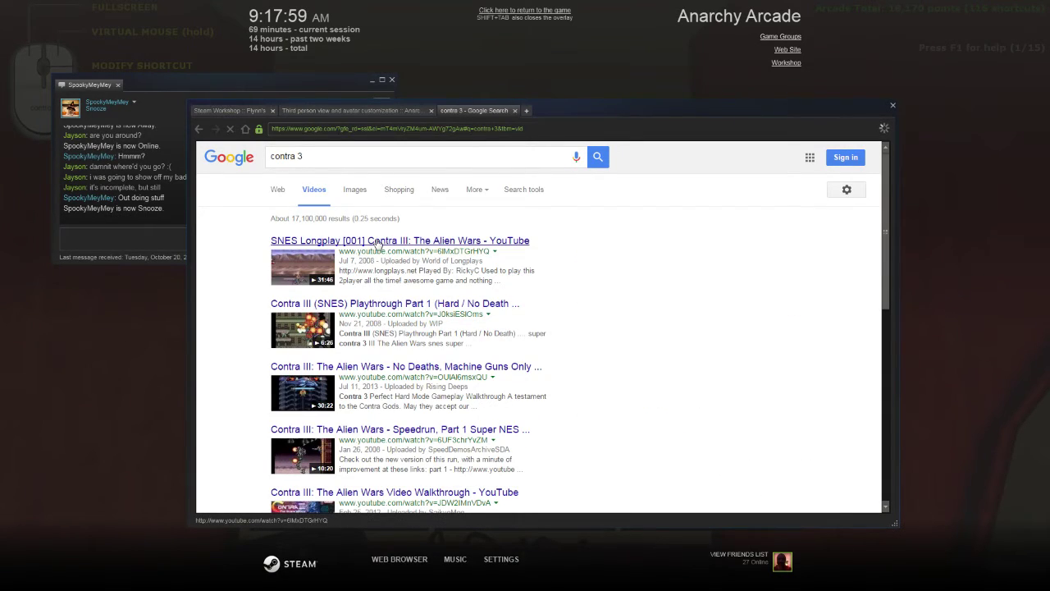
# - Open the "SNES Longplay [001] Contra III: The Alien Wars" video result, copy its web address, and return to the arcade
pyautogui.click(377, 244)
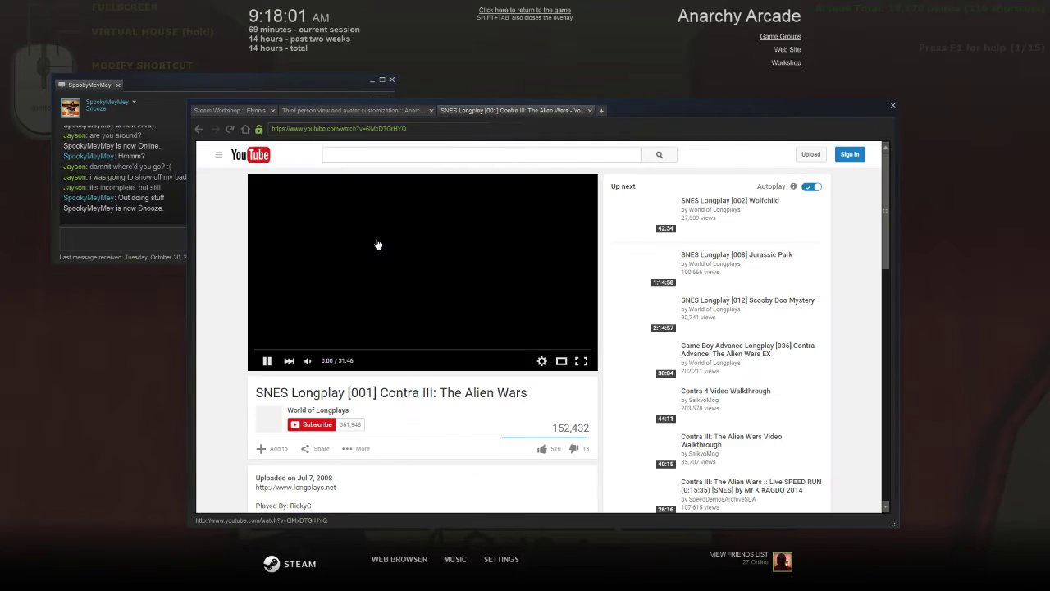
pyautogui.click(424, 128)
pyautogui.hotkey('ctrl', 'c')
pyautogui.hotkey('shift', 'Tab')
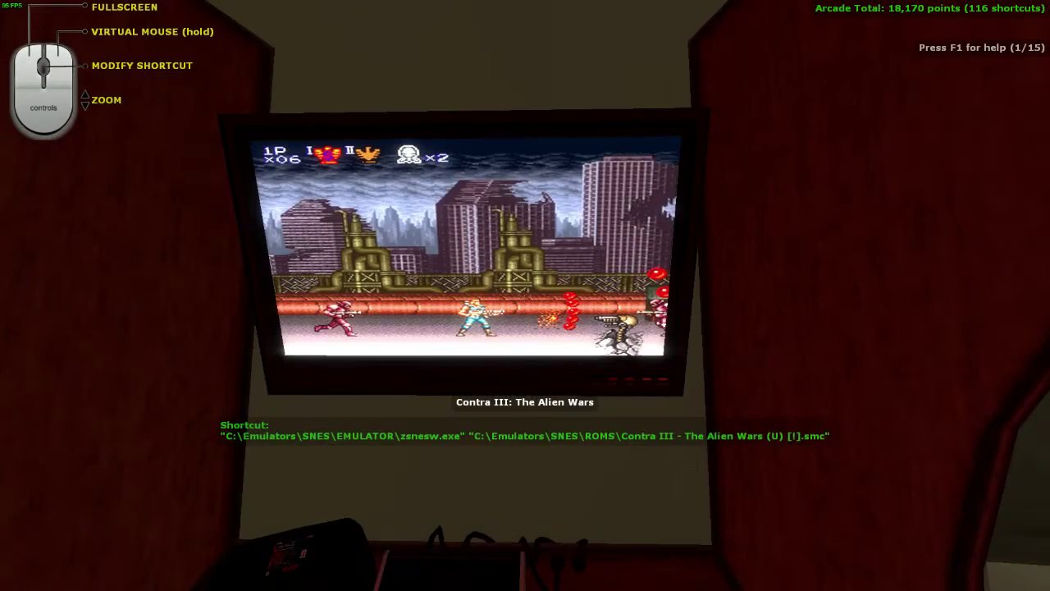
# - Open the Contra III: The Alien Wars item for editing and set its trailer to the copied YouTube address
pyautogui.middleClick(525, 295)
pyautogui.click(530, 254)
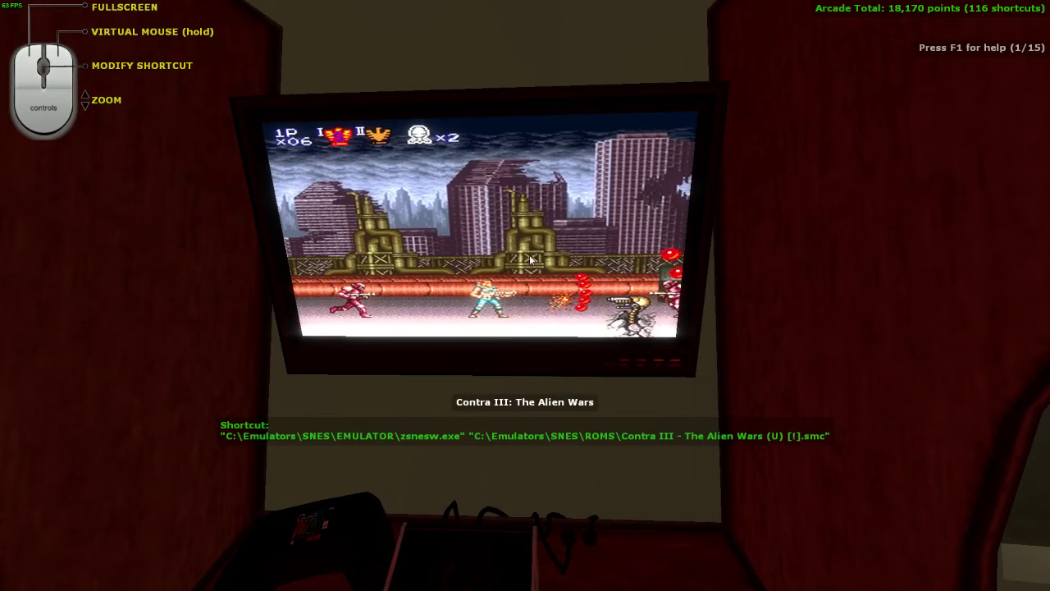
pyautogui.click(525, 295)
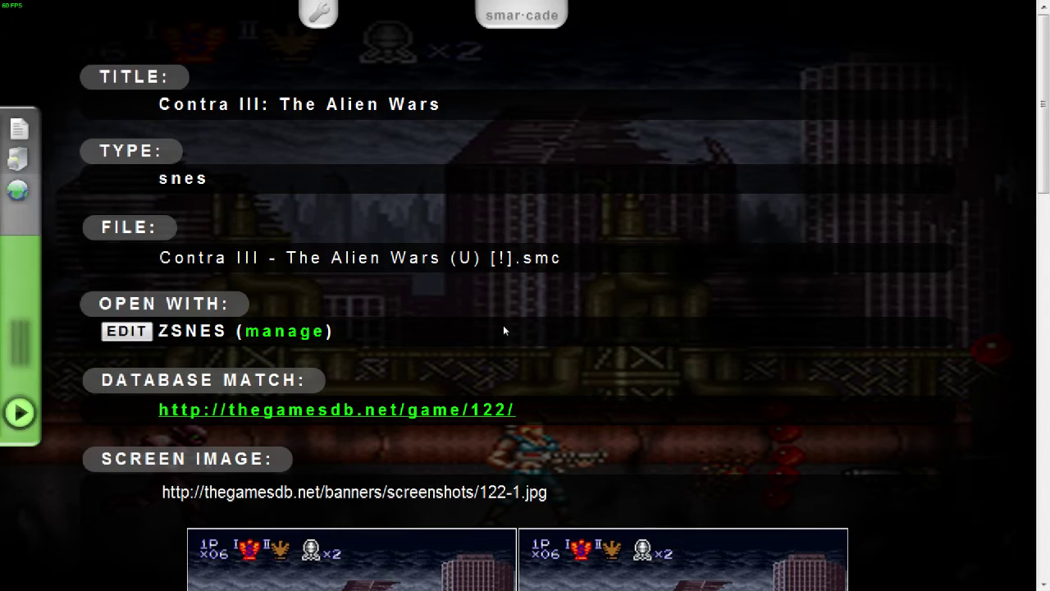
pyautogui.scroll(-3, 503, 328)
pyautogui.scroll(-7, 343, 377)
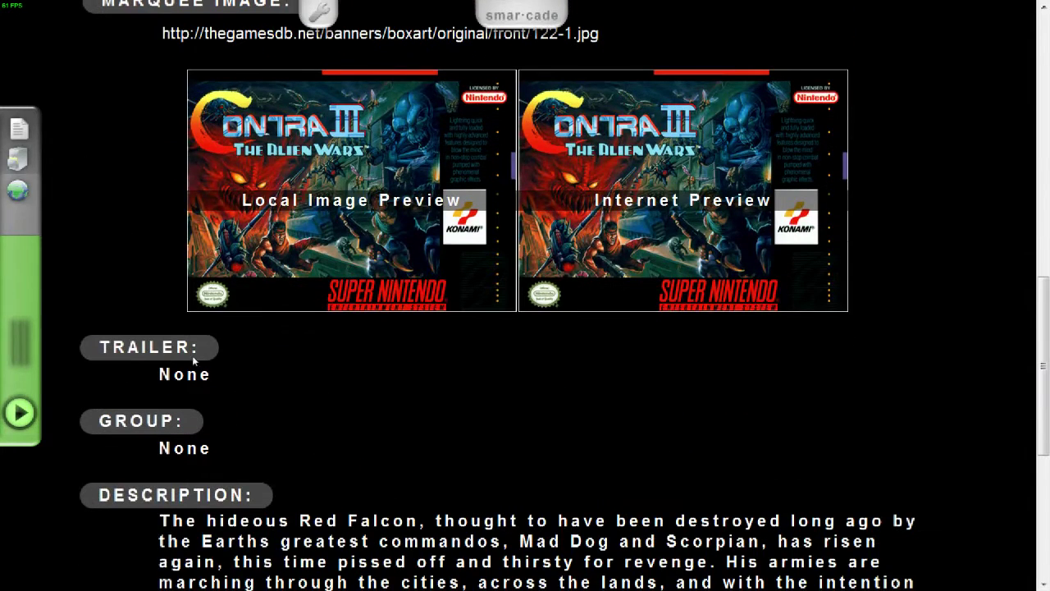
pyautogui.click(125, 377)
pyautogui.hotkey('ctrl', 'v')
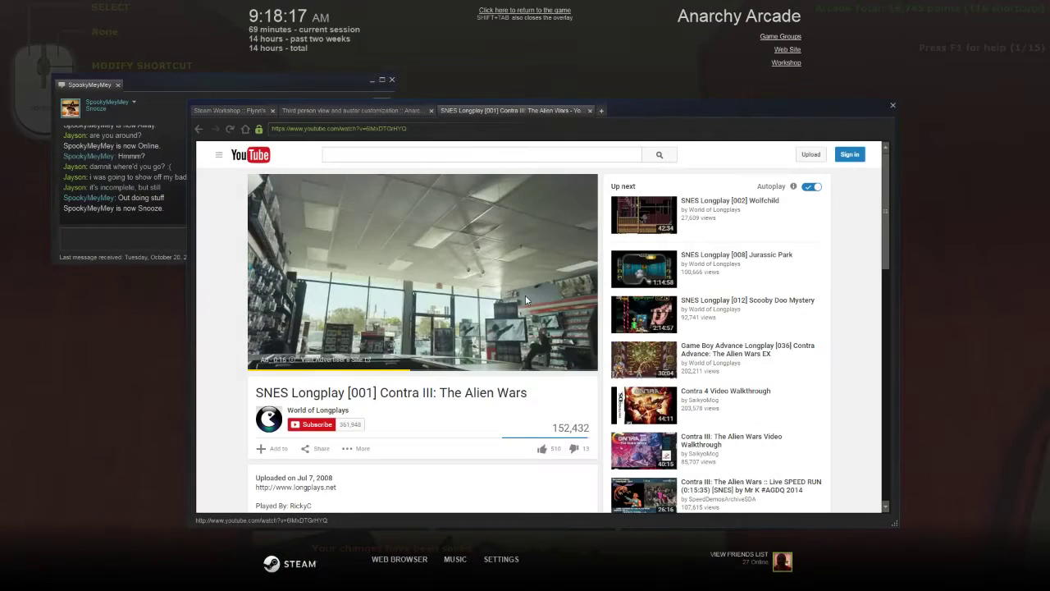
# - Close the Steam overlay's web browser window, return to the arcade, and select the Contra III cabinet to play its trailer
pyautogui.click(891, 104)
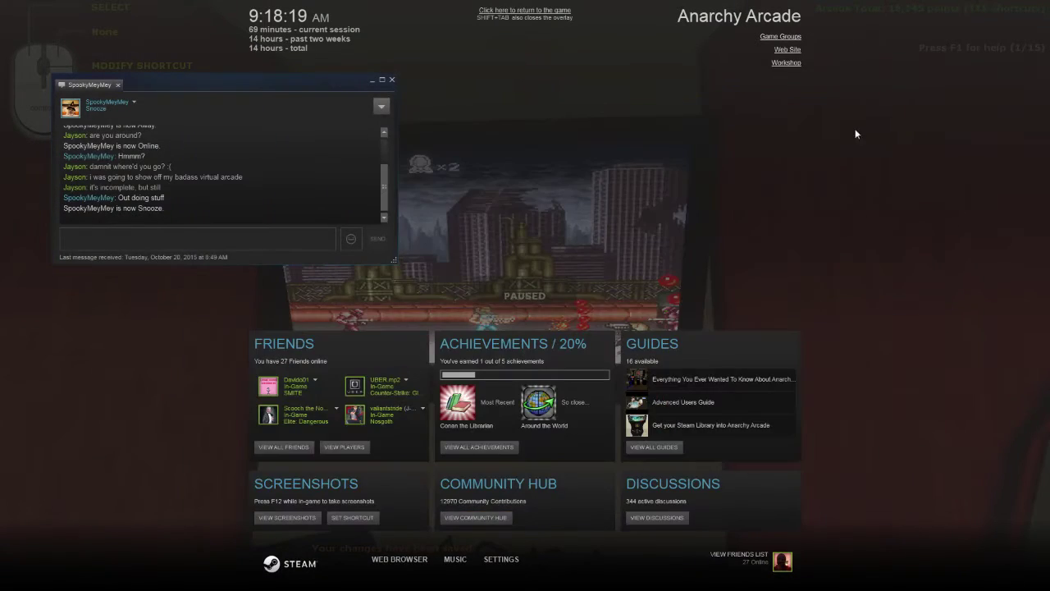
pyautogui.hotkey('shift', 'Tab')
pyautogui.click(525, 295)
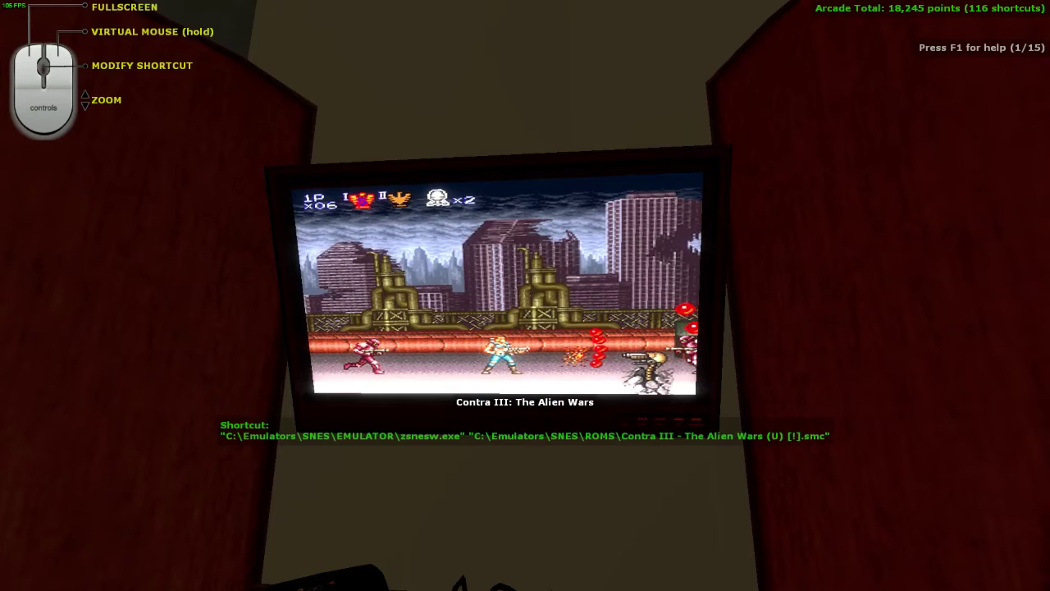
# - Dismiss the ad banner on the trailer playing on the Contra III cabinet's screen, and deselect the cabinet
pyautogui.rightClick(506, 287)
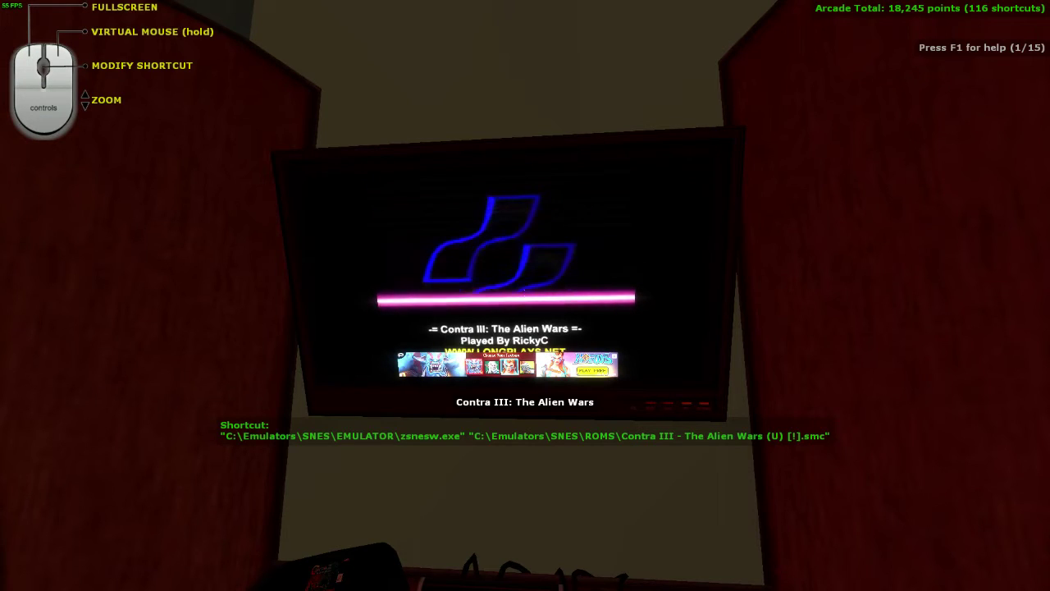
pyautogui.rightClick(525, 295)
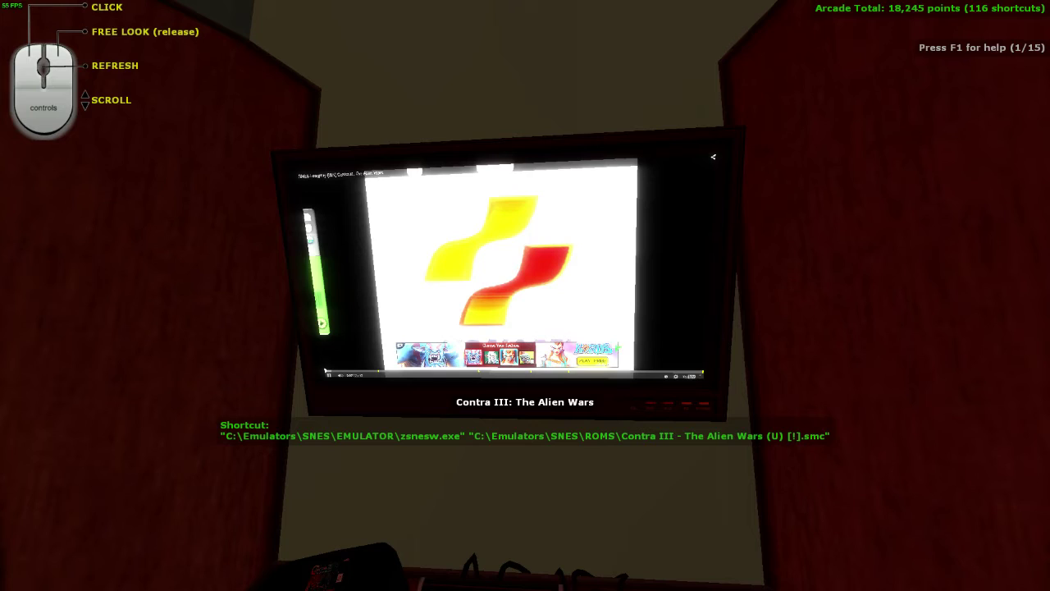
pyautogui.click(618, 348)
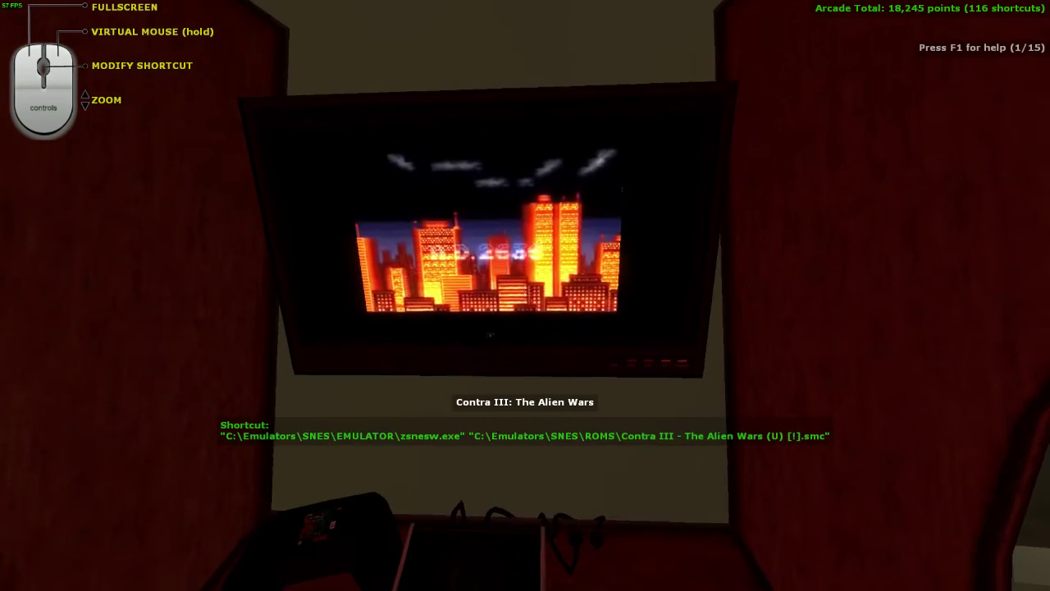
pyautogui.click(525, 296)
pyautogui.rightClick(525, 295)
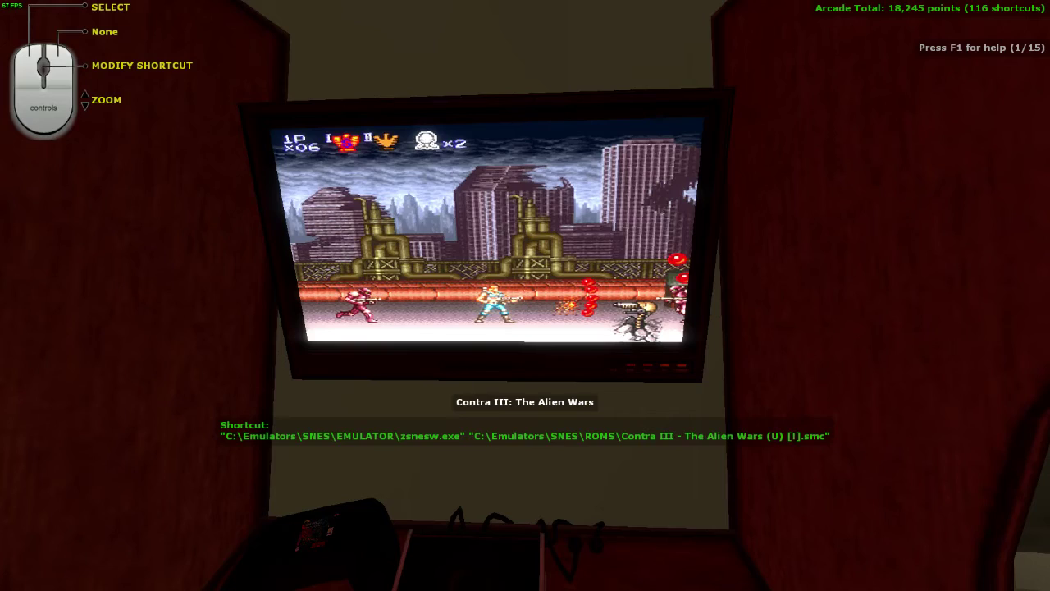
# - Walk through the arcade to view the Sonic the Hedgehog 2 cabinet beside Contra III, and explore the empty room
pyautogui.press('s')
pyautogui.press('w')
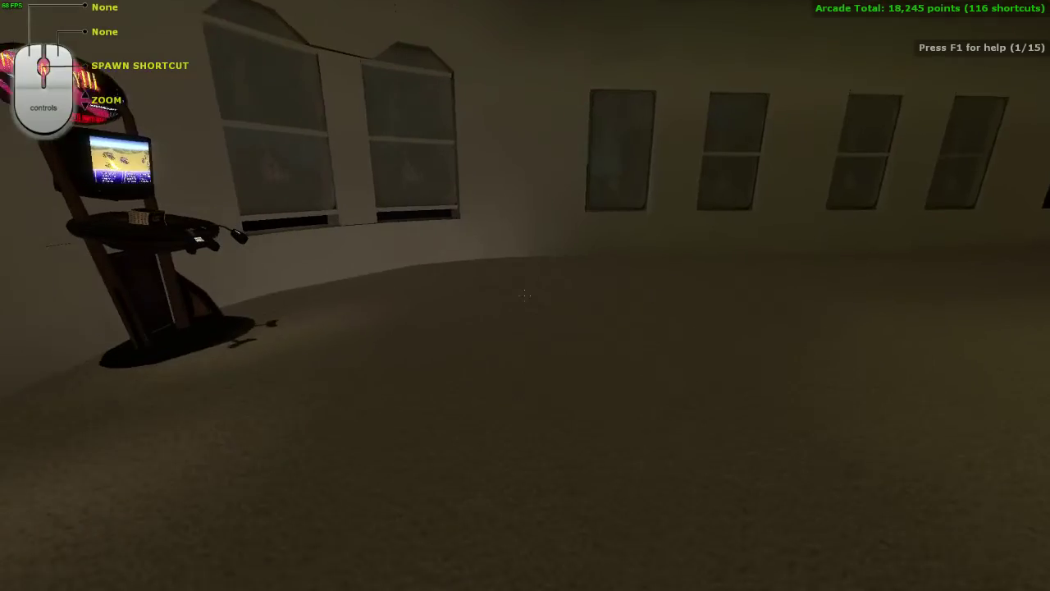
pyautogui.press('w')
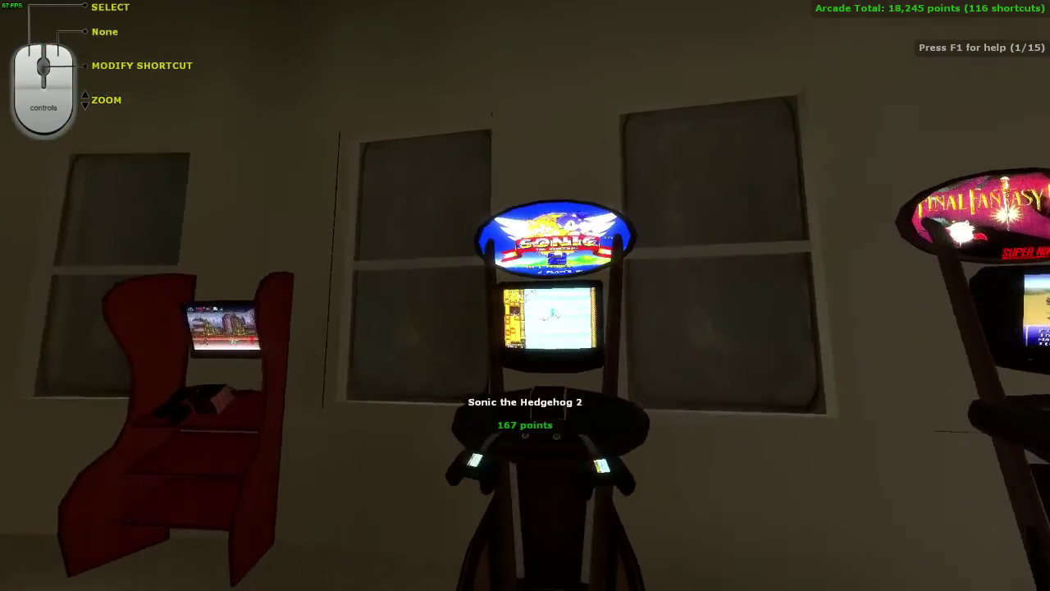
pyautogui.press('w')
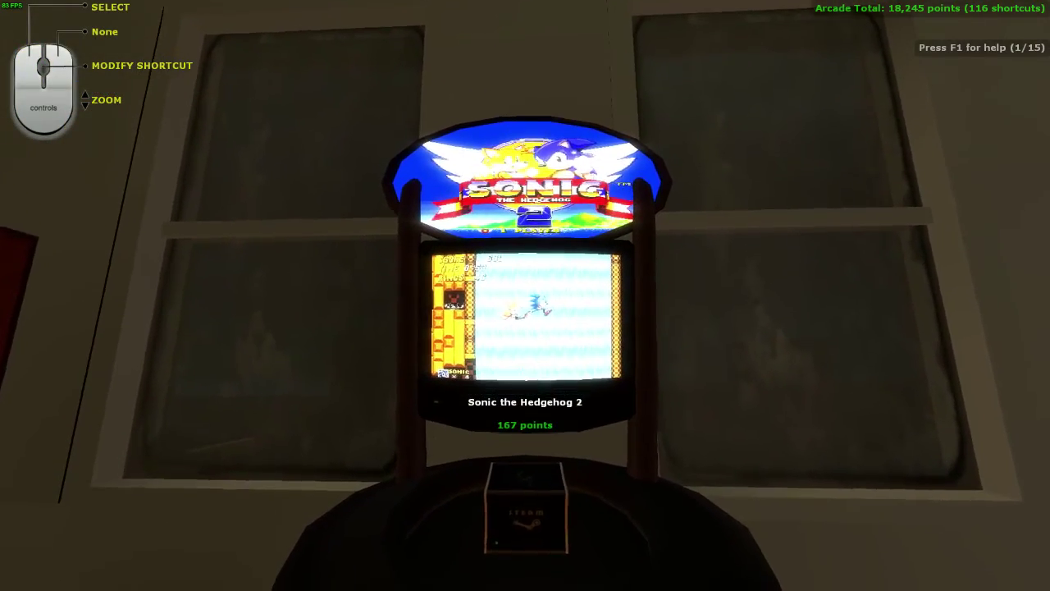
pyautogui.press('s')
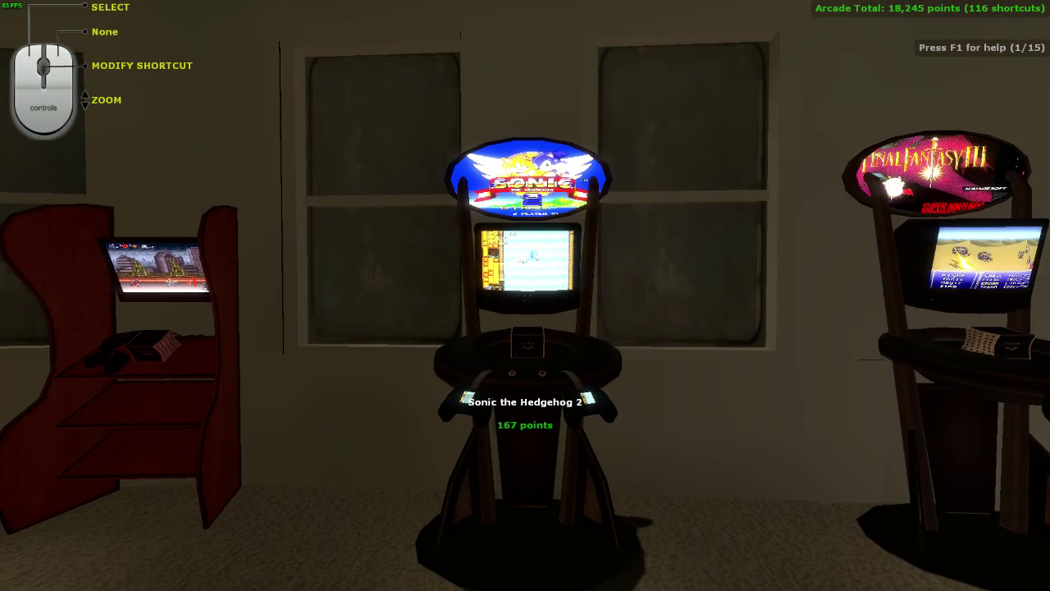
pyautogui.press('w')
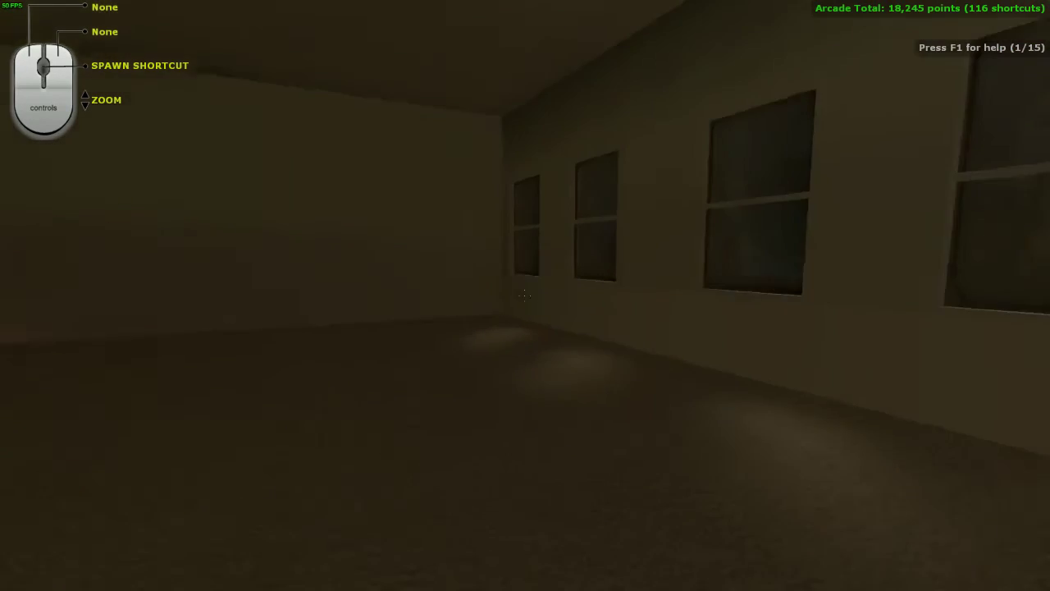
pyautogui.moveTo(525, 295)
pyautogui.press('w')
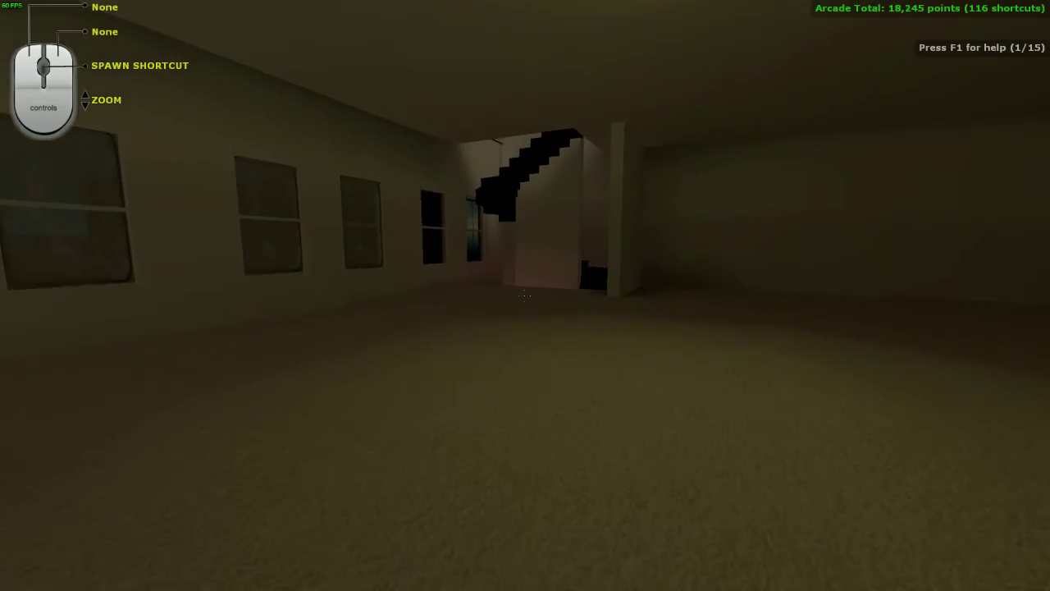
pyautogui.press('w')
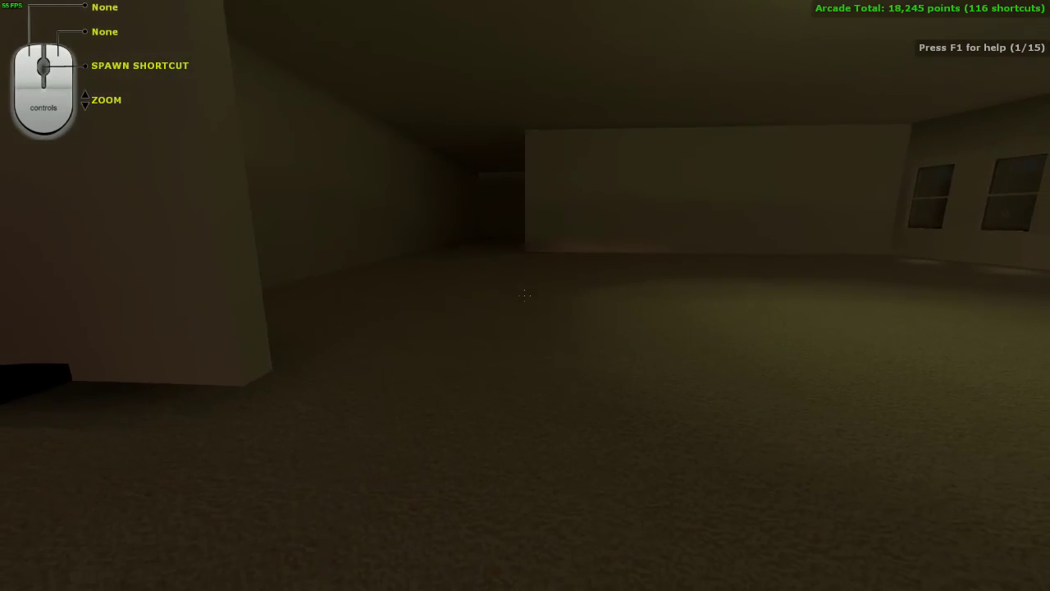